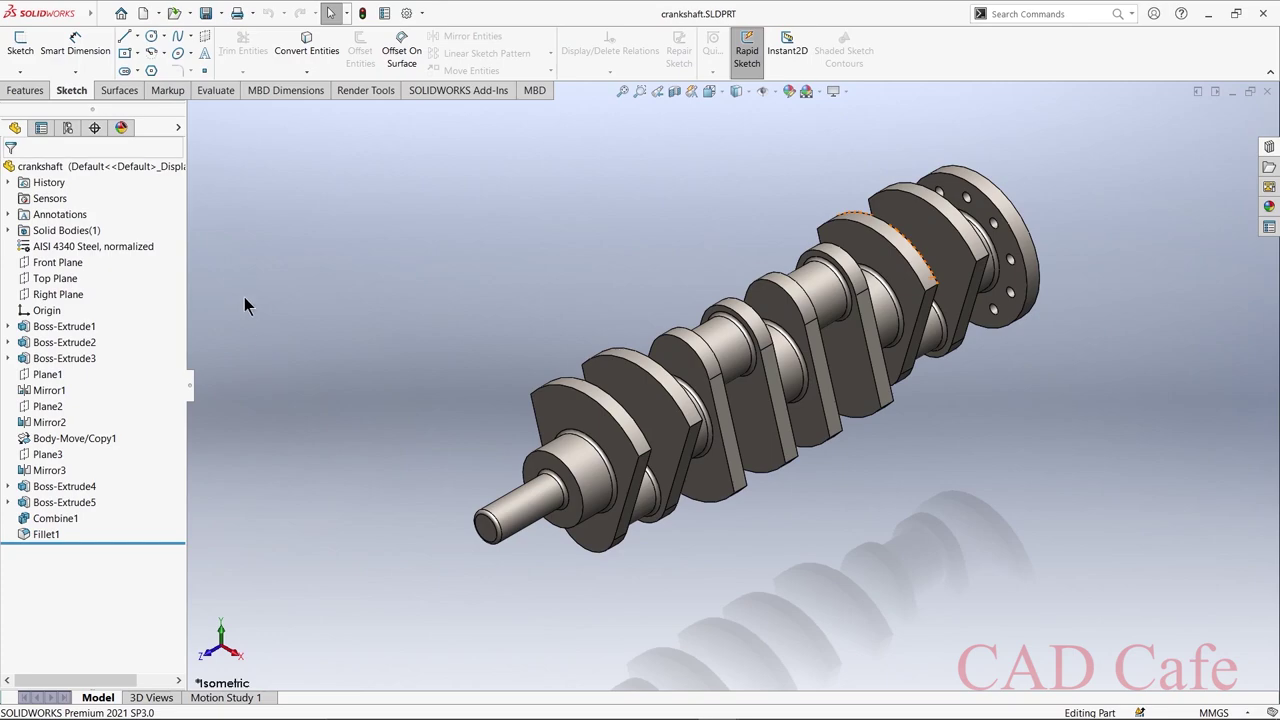
# Create a new part document and start a sketch on the Front Plane.
pyautogui.click(143, 13)
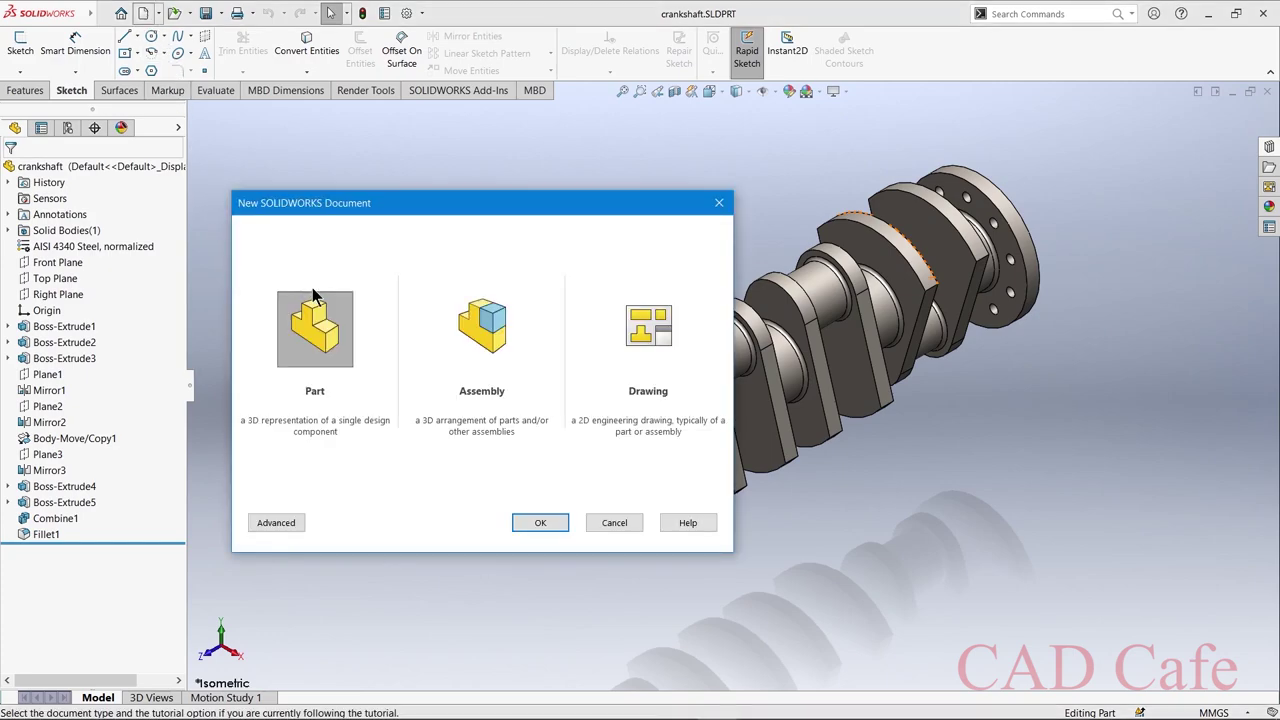
pyautogui.doubleClick(318, 316)
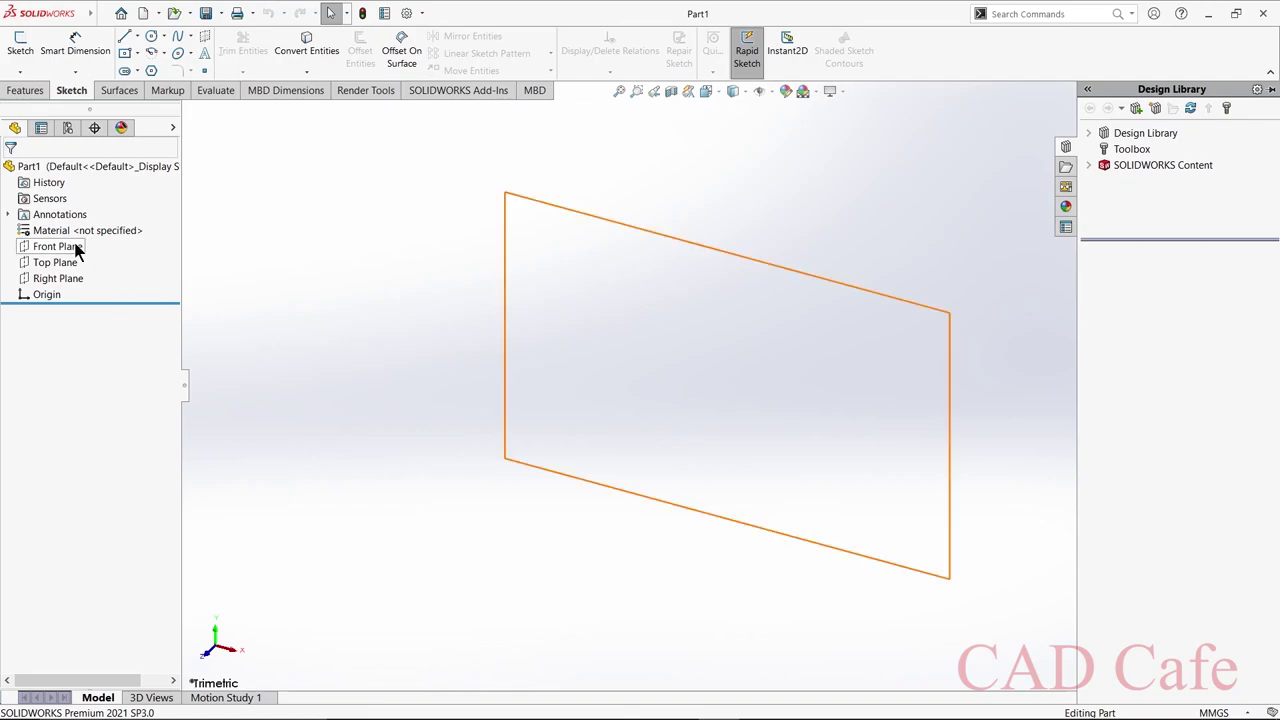
pyautogui.click(76, 247)
pyautogui.click(86, 225)
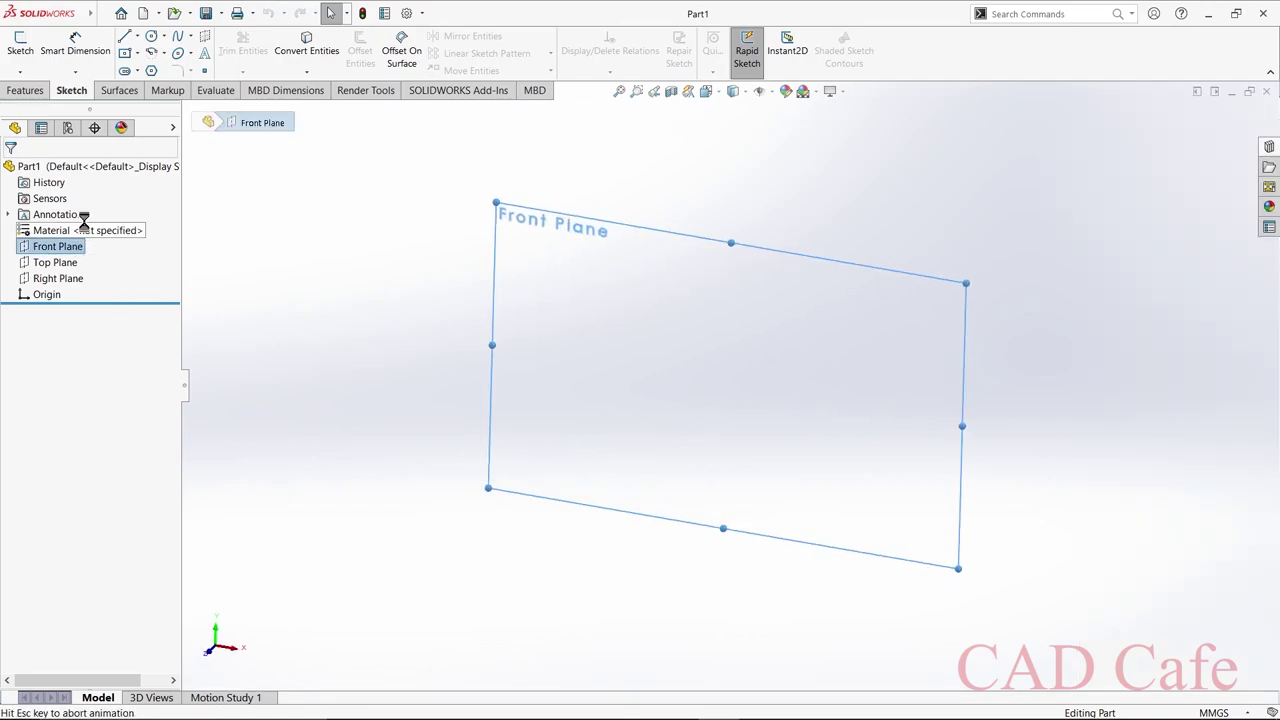
# Draw a vertical centerline about 108 mm long through the origin, starting above it and ending below it.
pyautogui.click(137, 36)
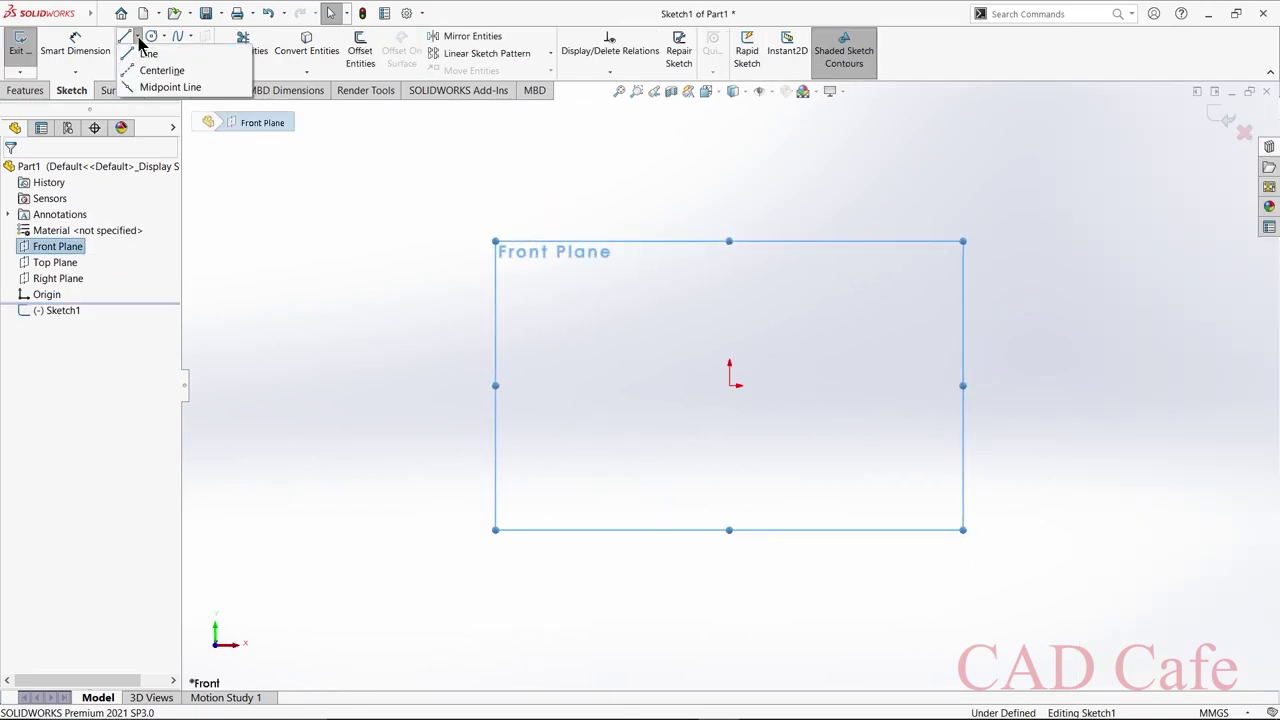
pyautogui.click(140, 70)
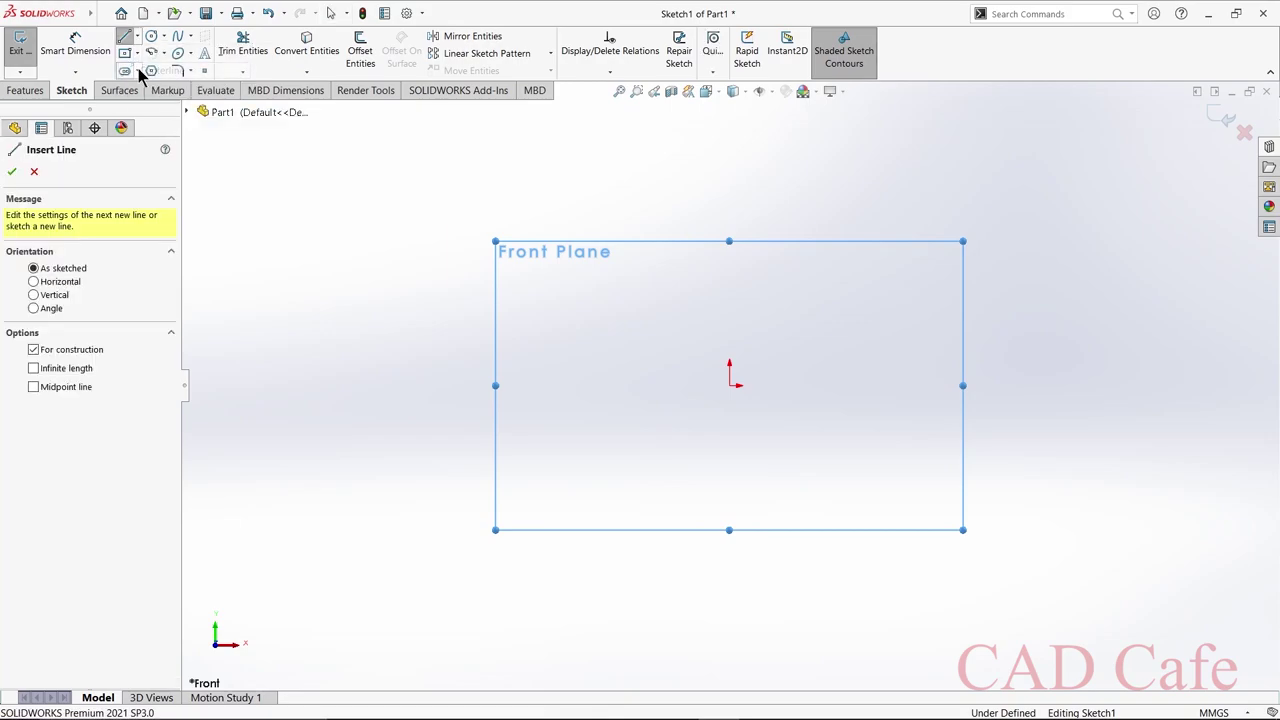
pyautogui.click(729, 262)
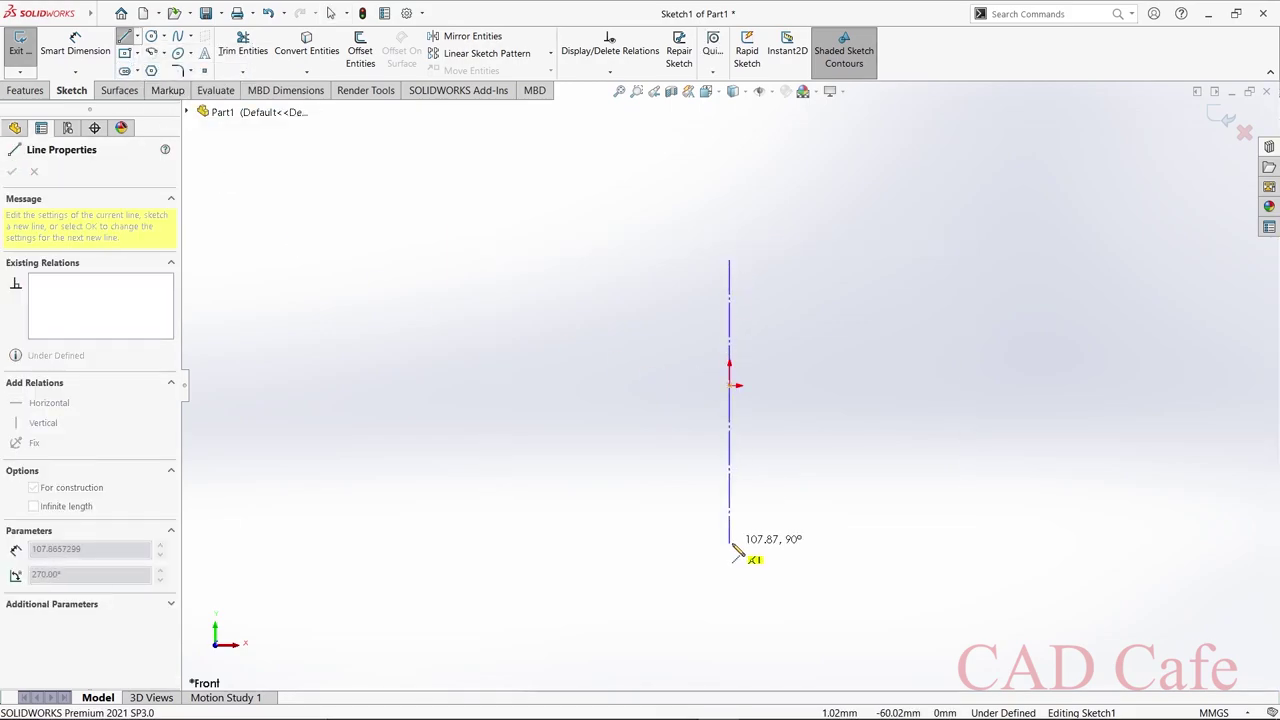
pyautogui.click(729, 543)
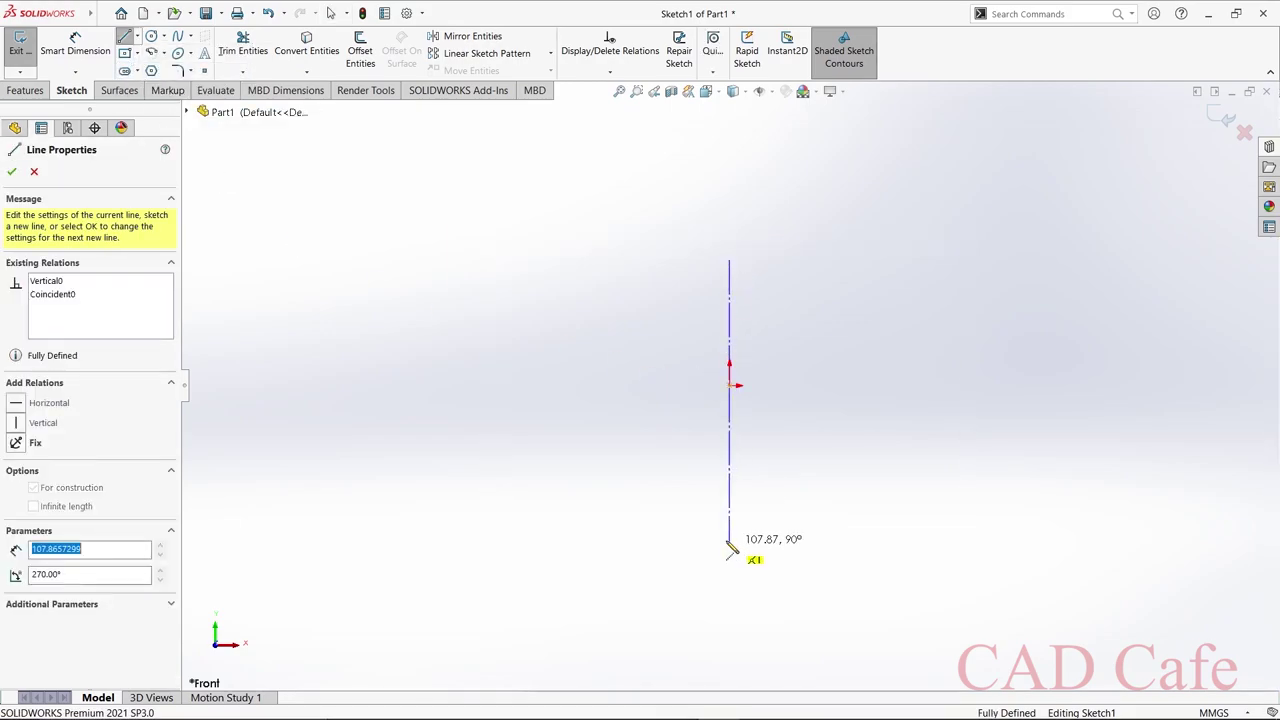
# Sketch a circle of radius 36 mm centred on the lower end of the centerline.
pyautogui.click(151, 36)
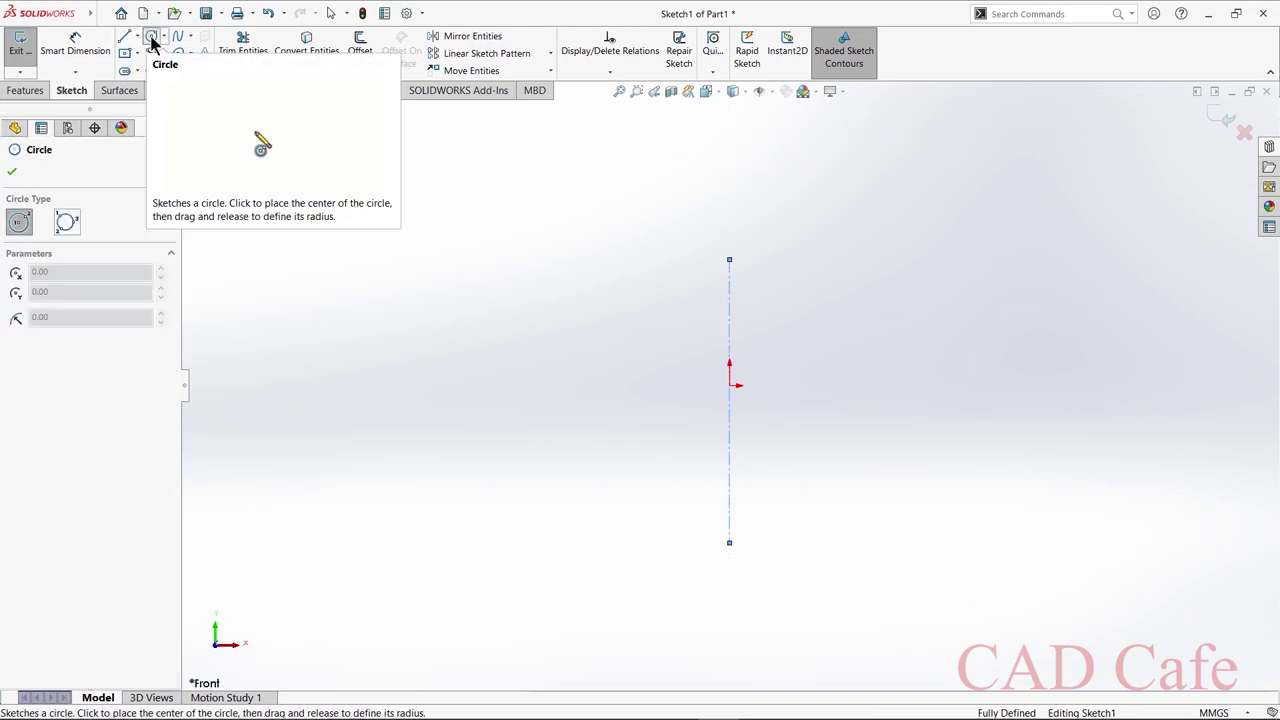
pyautogui.click(729, 543)
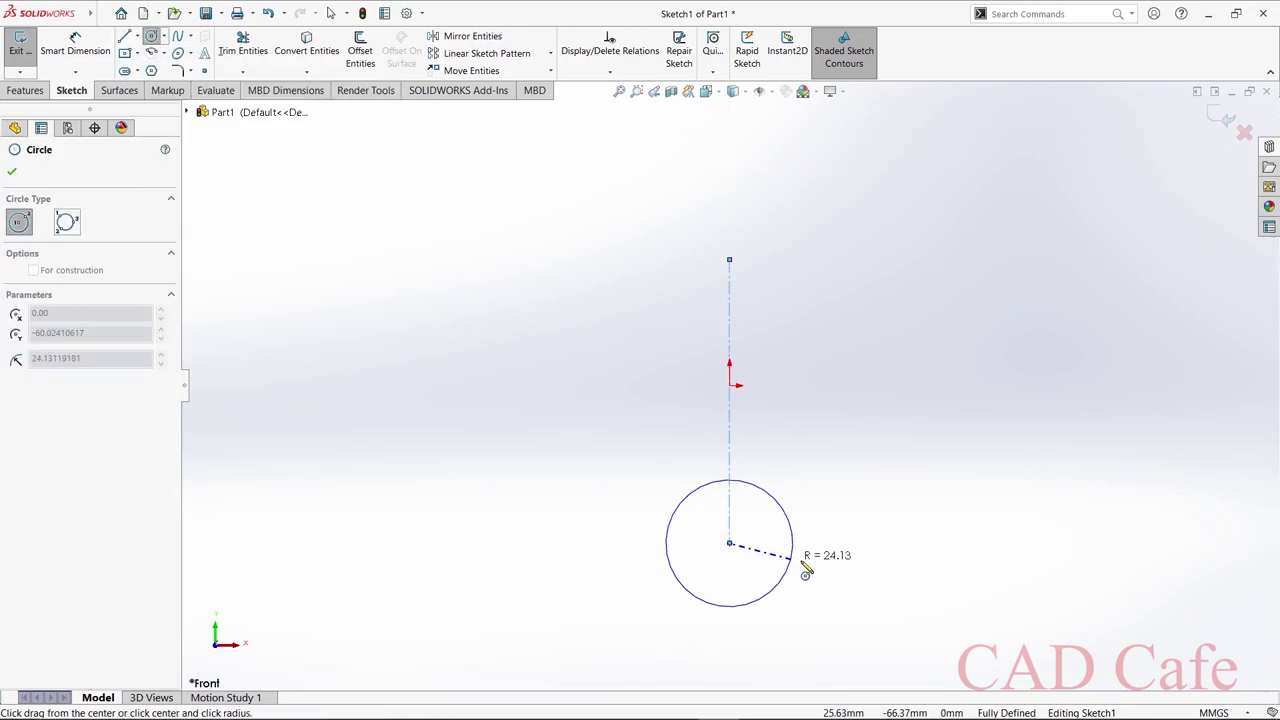
pyautogui.click(808, 567)
pyautogui.write('36')
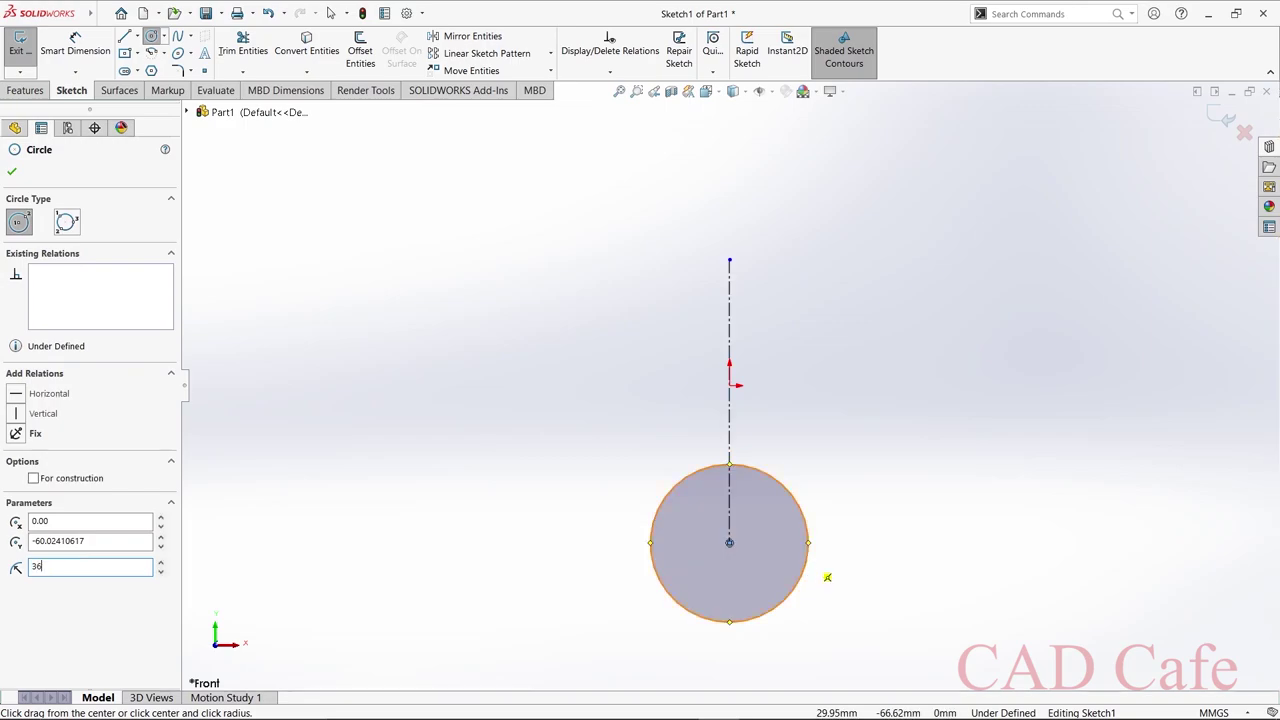
pyautogui.press('Return')
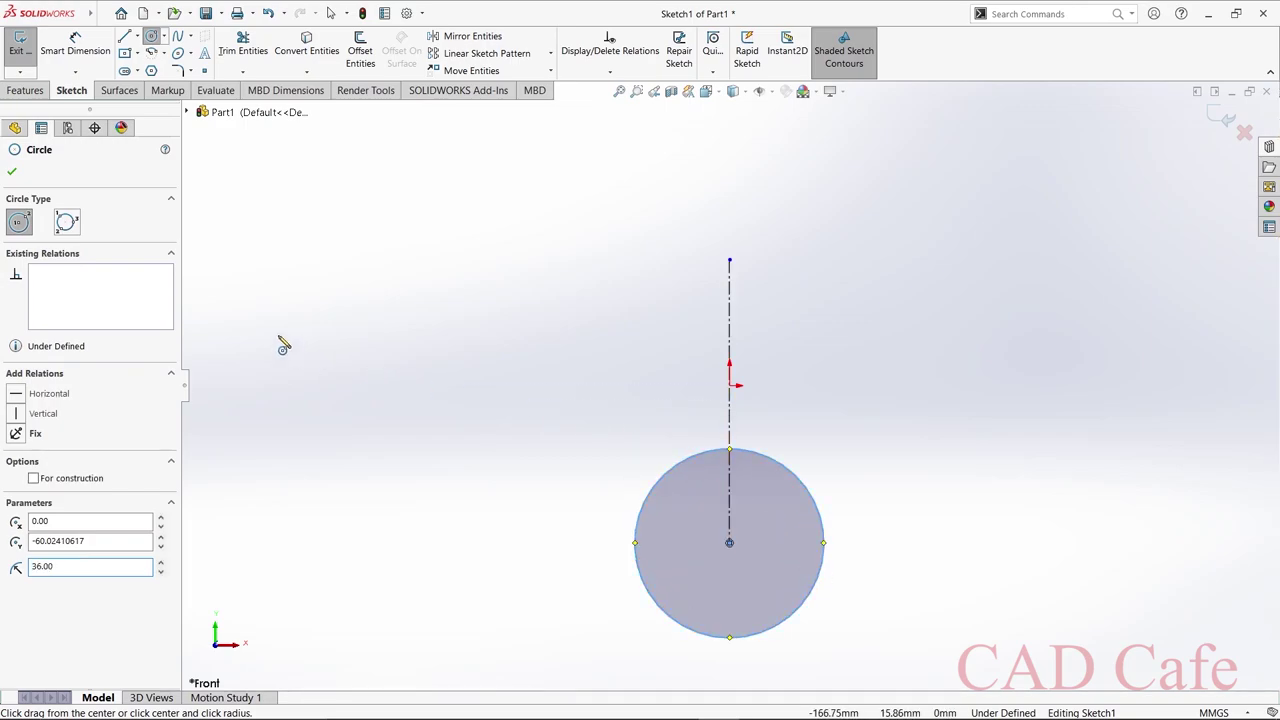
pyautogui.click(12, 172)
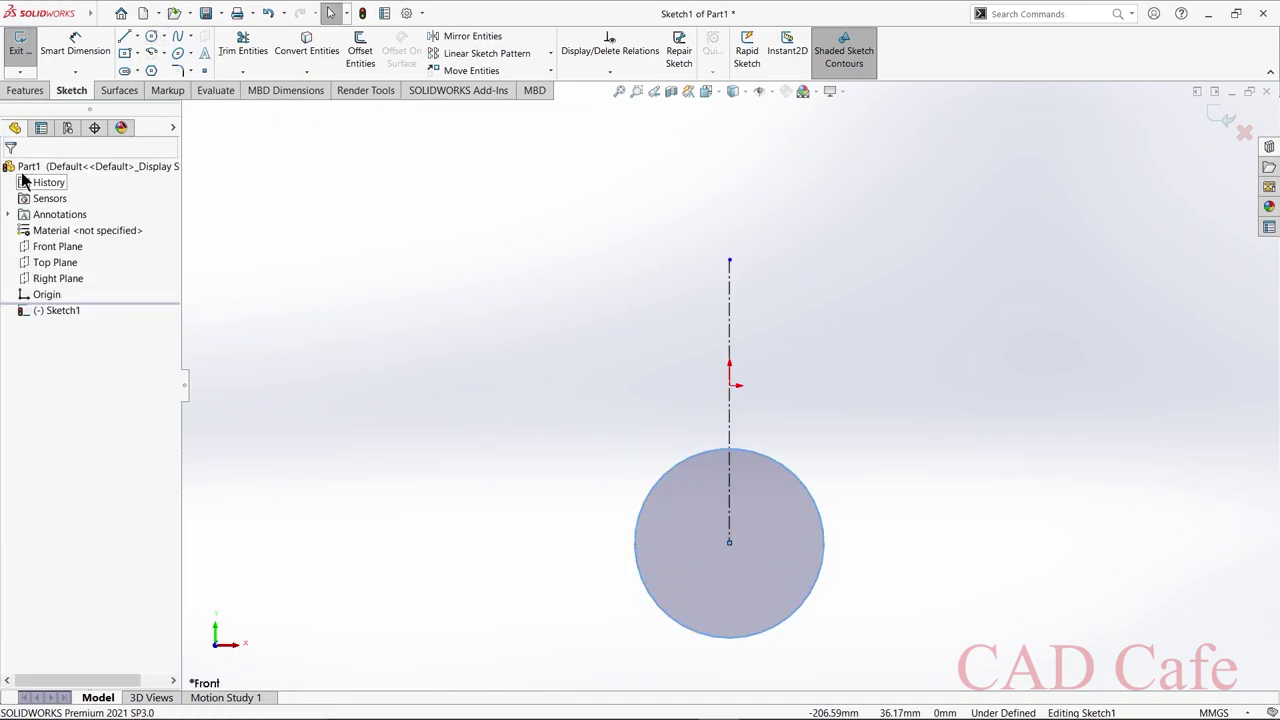
# Sketch a centerpoint arc above the origin, centred on it, with a radius of about 70 mm and spanning about 131°.
pyautogui.click(163, 50)
pyautogui.click(170, 76)
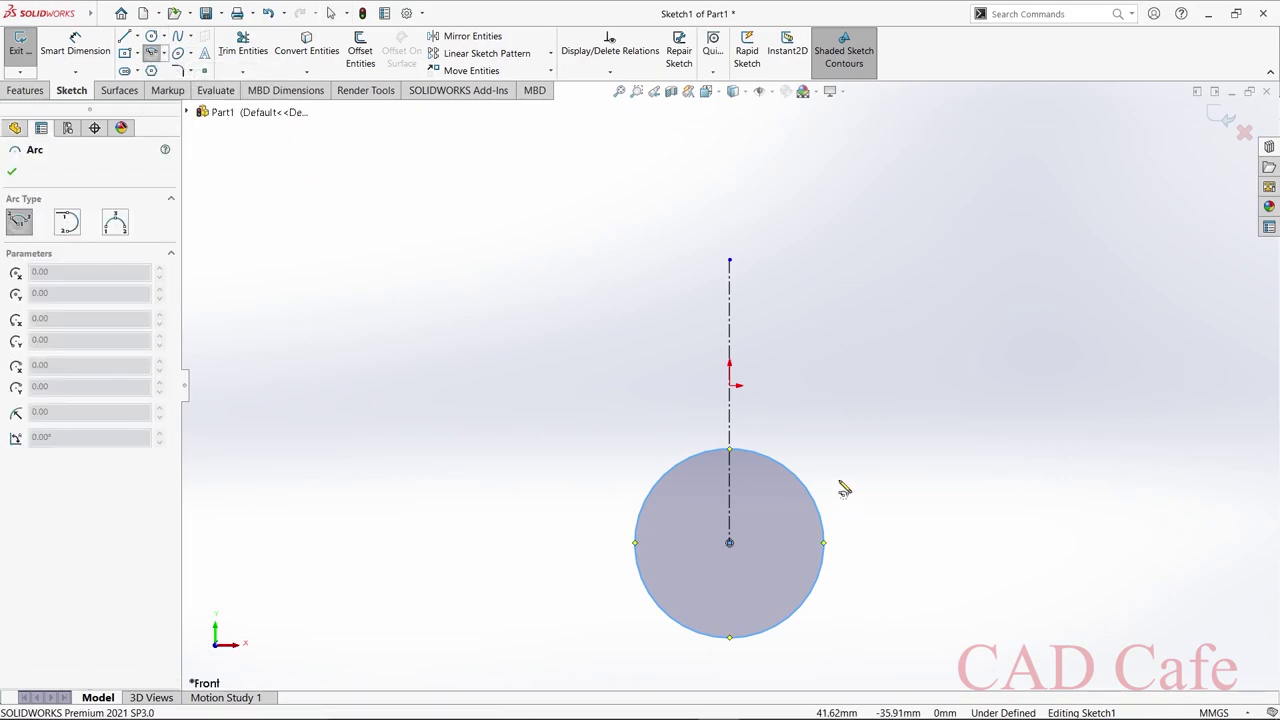
pyautogui.click(731, 388)
pyautogui.click(565, 303)
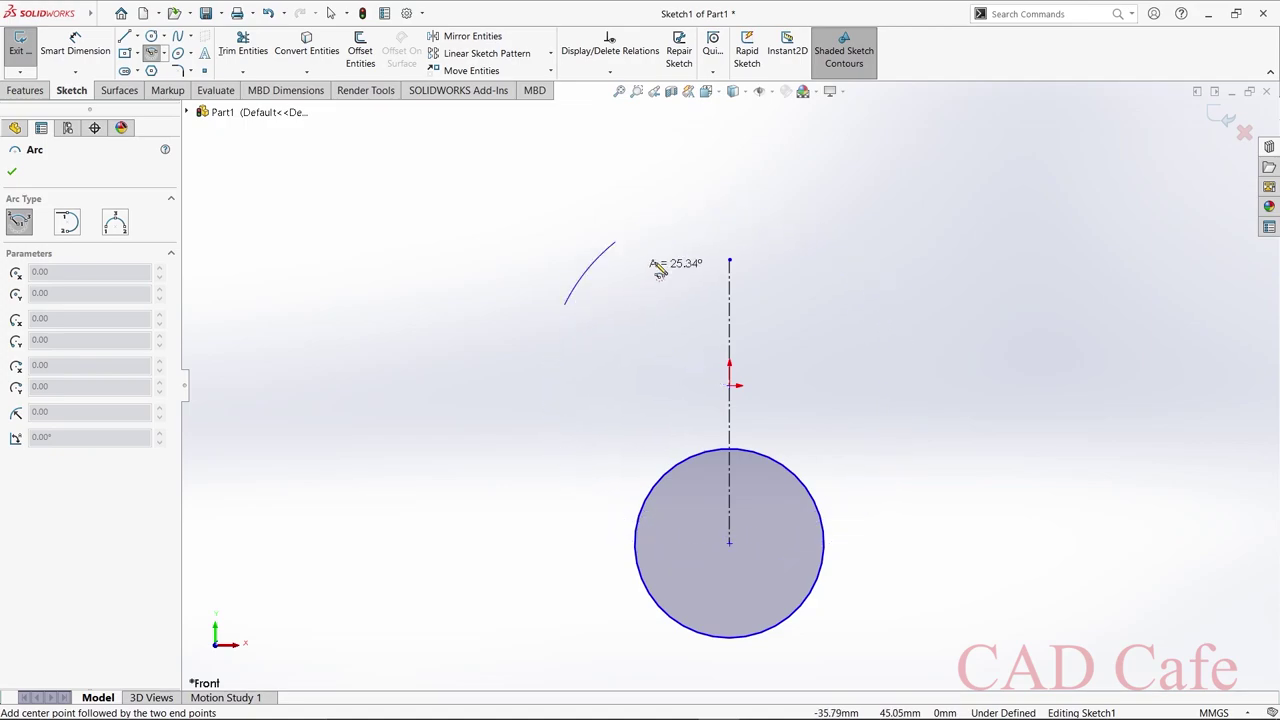
pyautogui.click(897, 312)
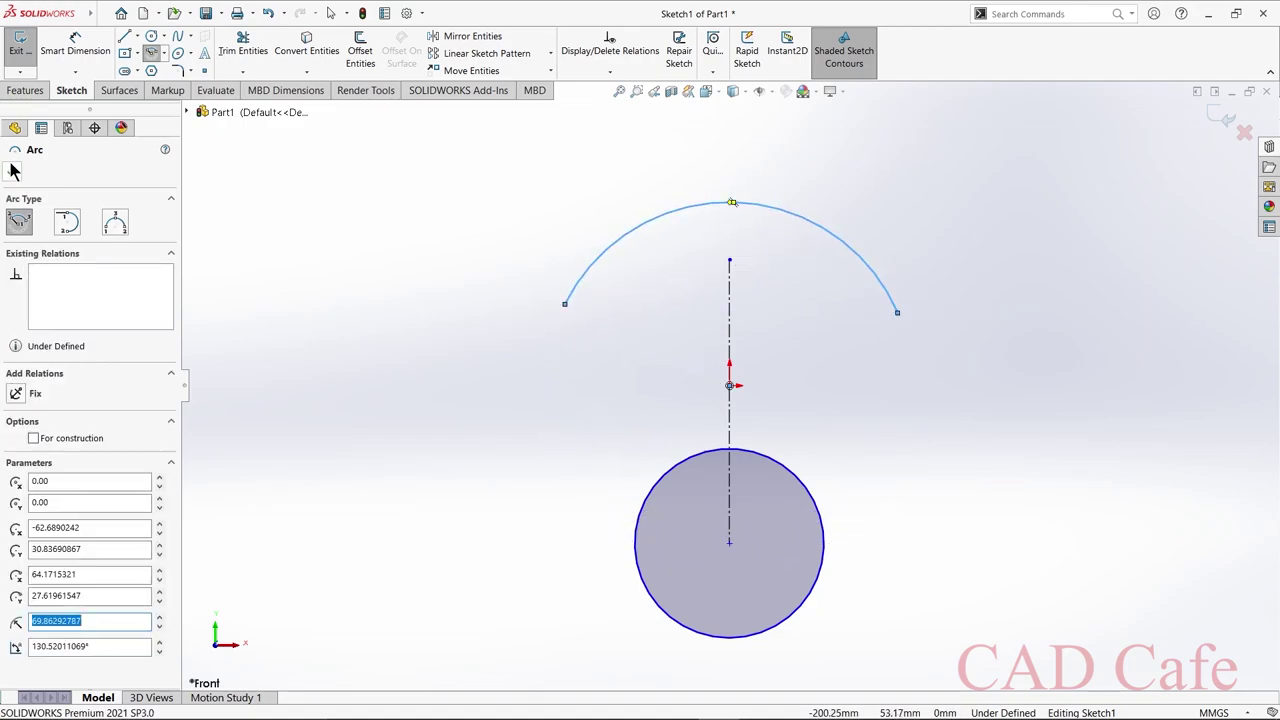
pyautogui.click(11, 170)
# Add a Horizontal relation between the two endpoints of the upper arc.
pyautogui.click(565, 305)
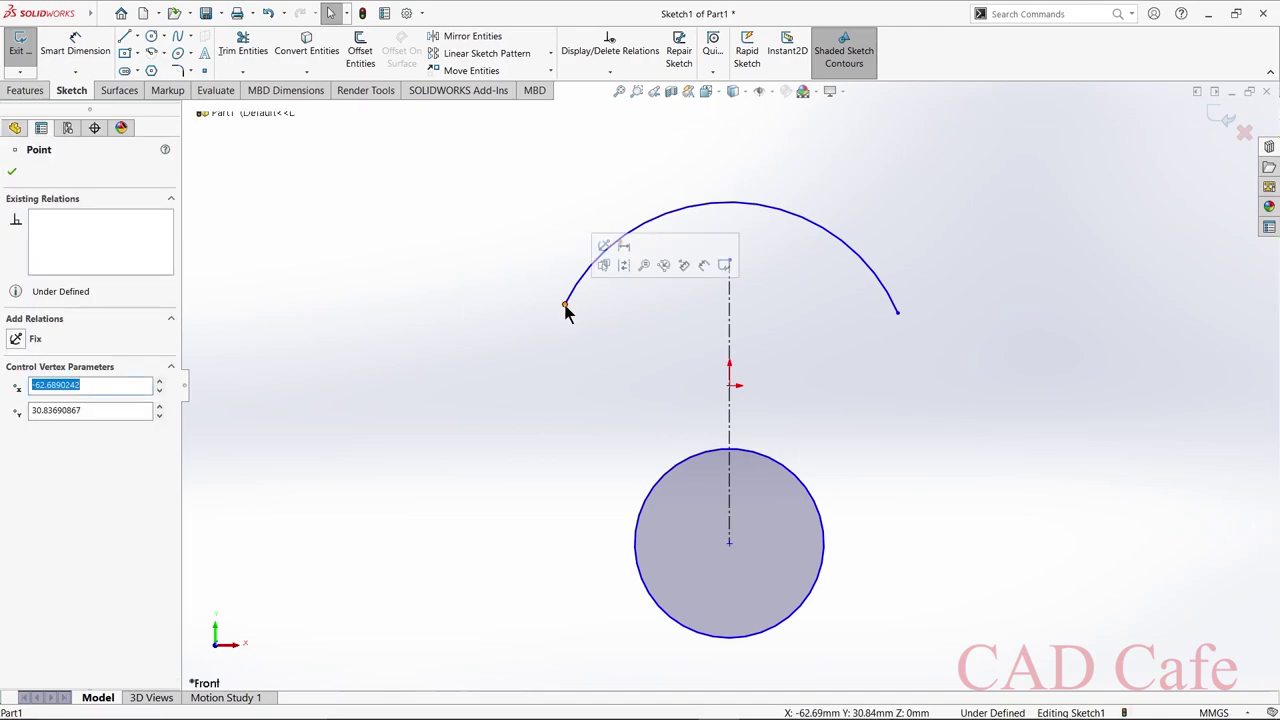
pyautogui.keyDown('ctrl'); pyautogui.click(897, 312); pyautogui.keyUp('ctrl')
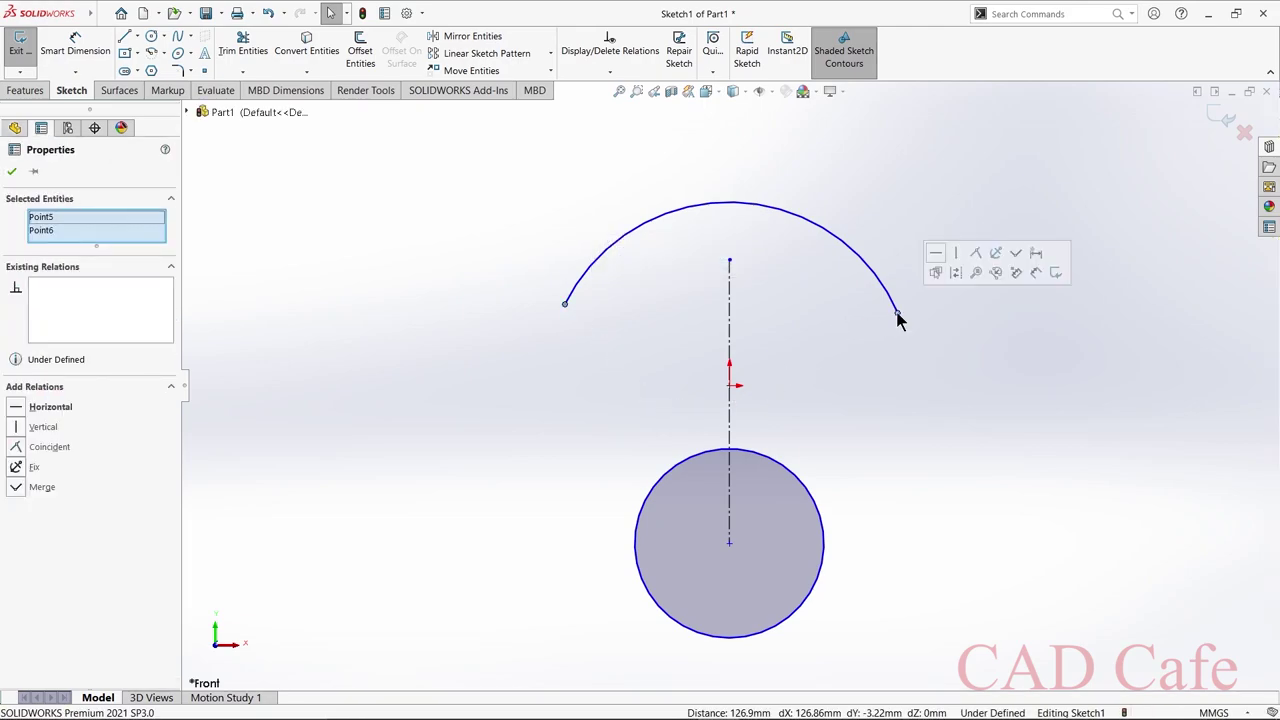
pyautogui.click(50, 407)
pyautogui.click(12, 171)
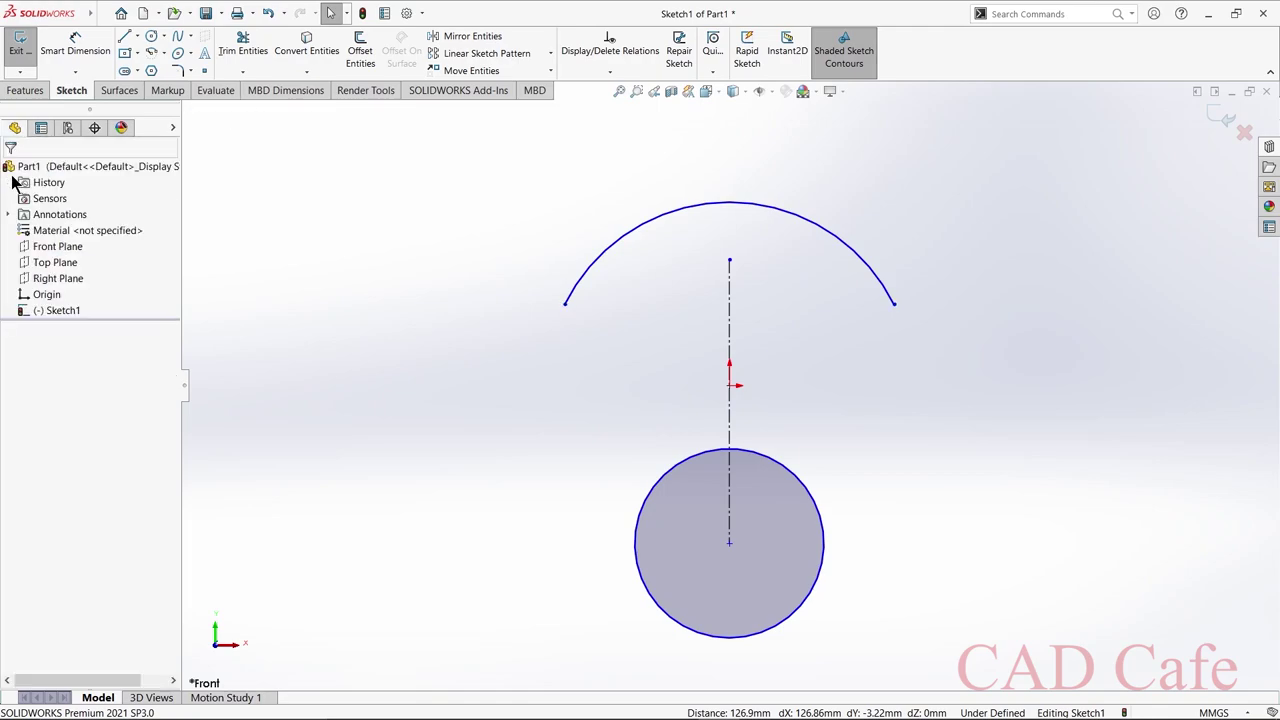
# Draw a line about 104 mm long from the arc's left endpoint to the lower circle, ending tangent to it.
pyautogui.click(125, 37)
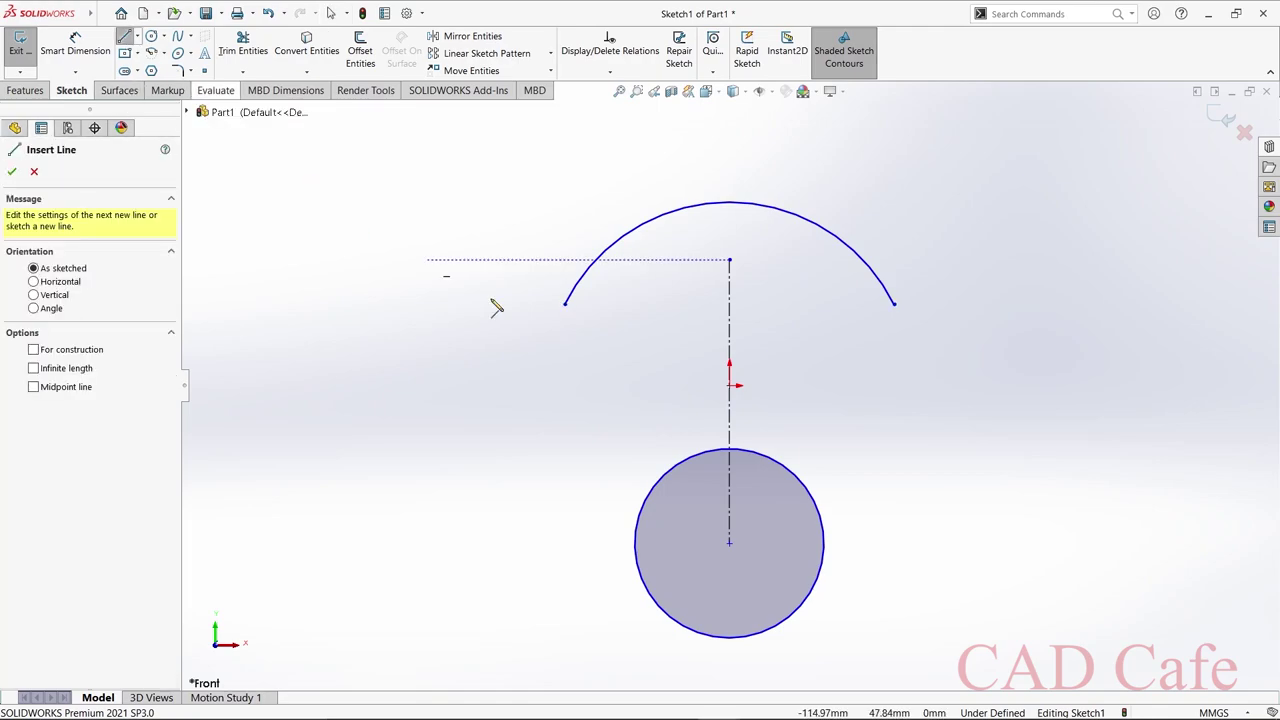
pyautogui.click(565, 305)
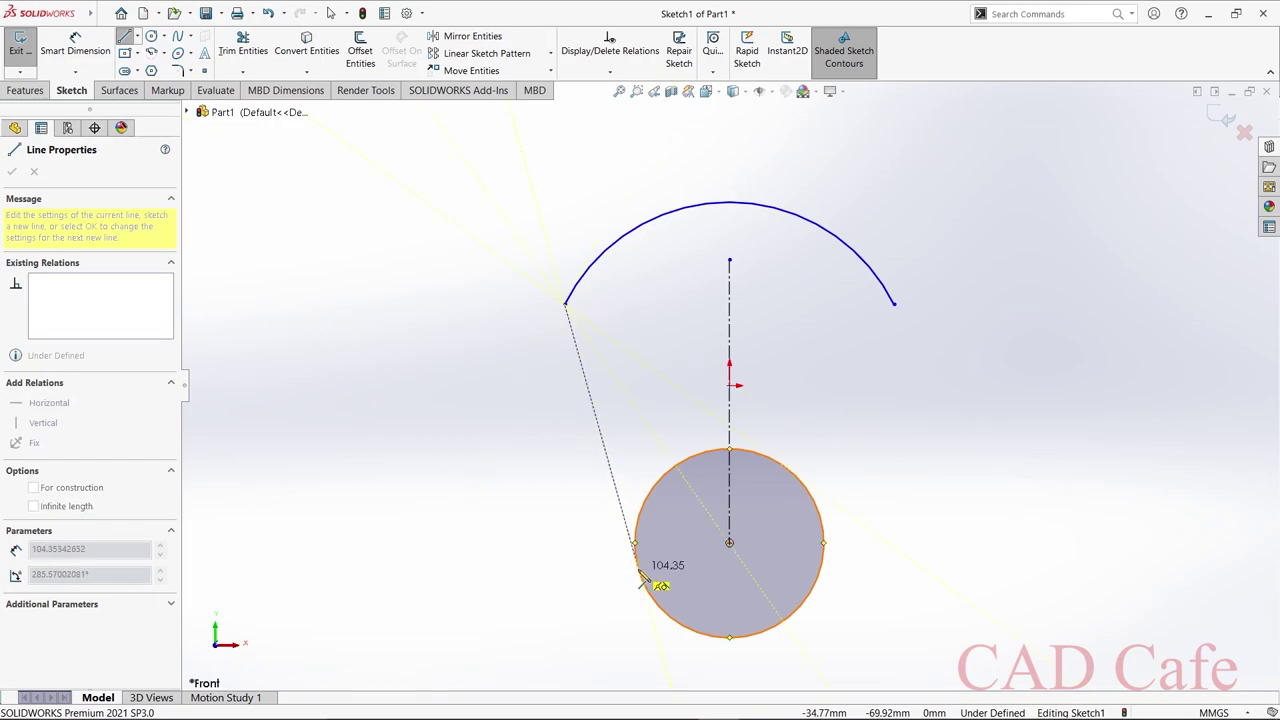
pyautogui.click(638, 572)
pyautogui.press('Escape')
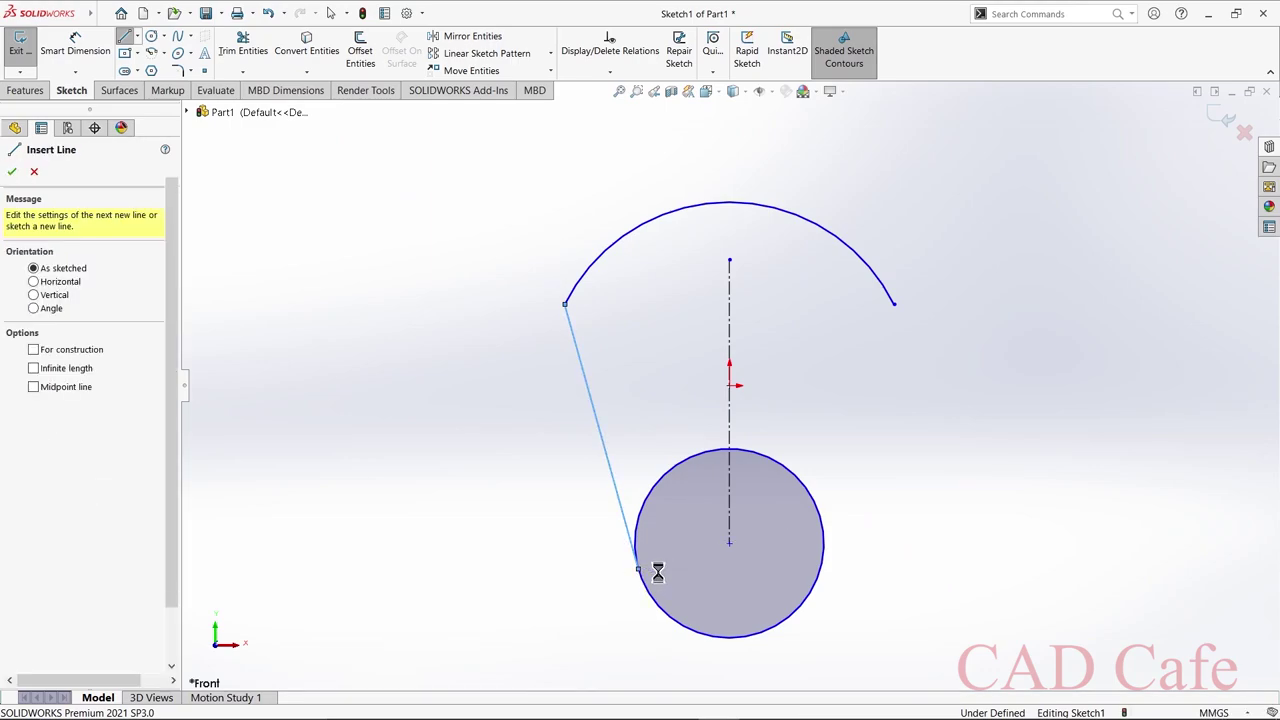
pyautogui.press('Escape')
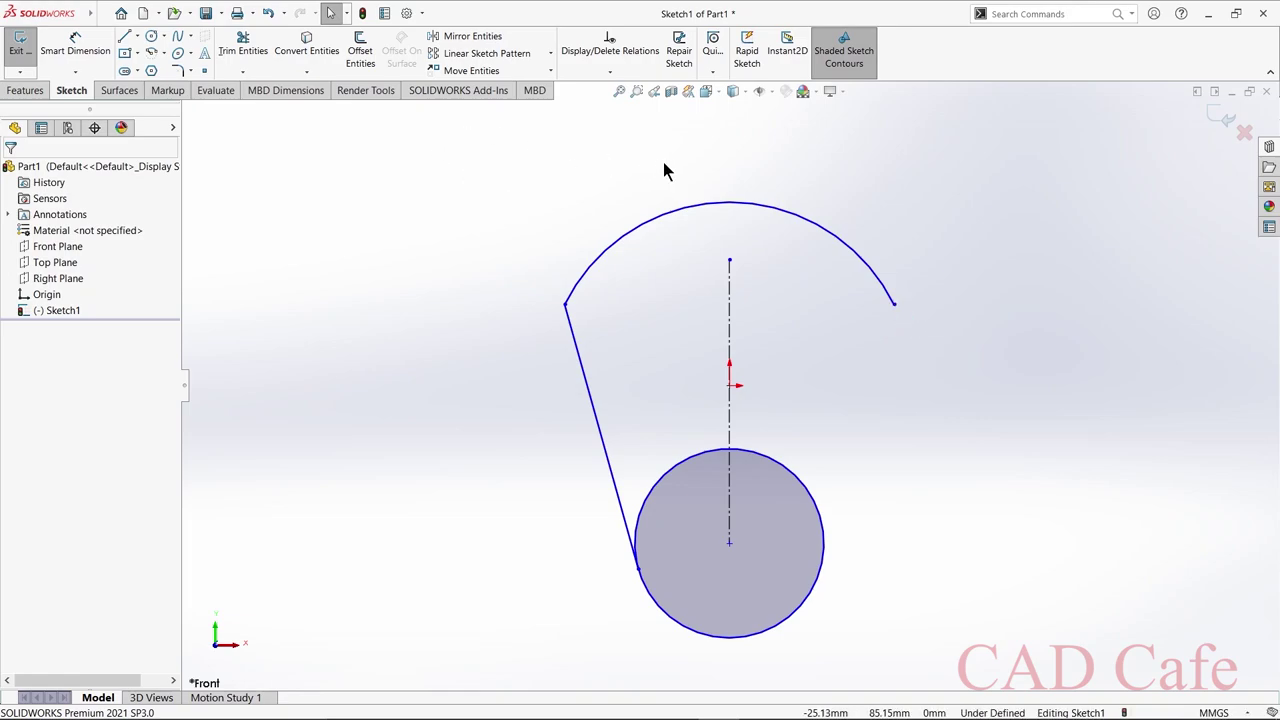
# Mirror the slanted tangent line about the vertical centerline, keeping the original as a copy.
pyautogui.click(472, 36)
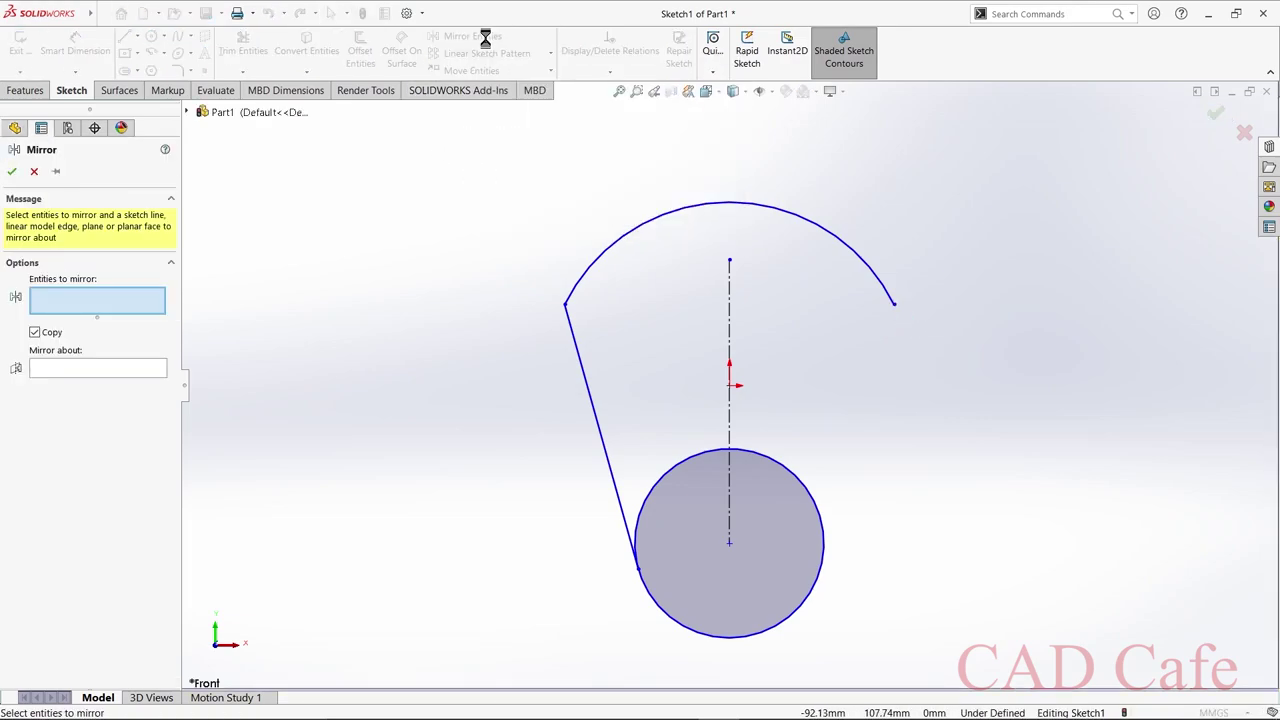
pyautogui.click(591, 397)
pyautogui.click(141, 372)
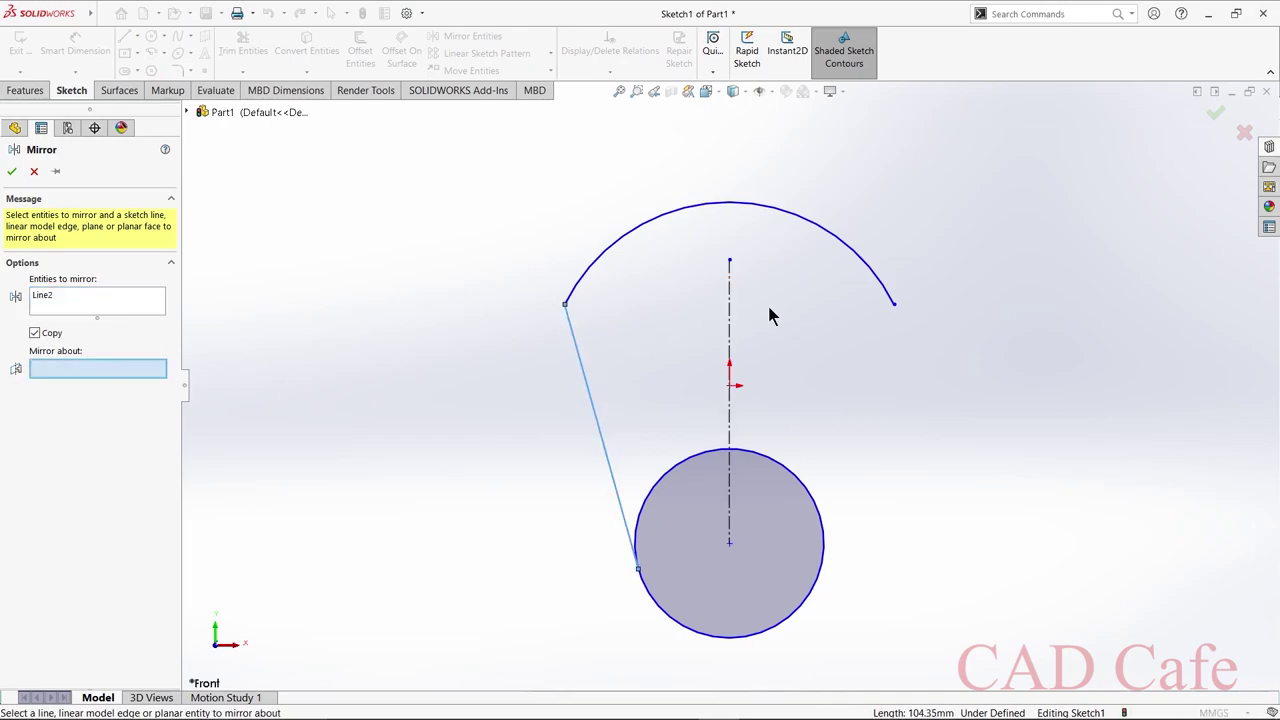
pyautogui.click(731, 320)
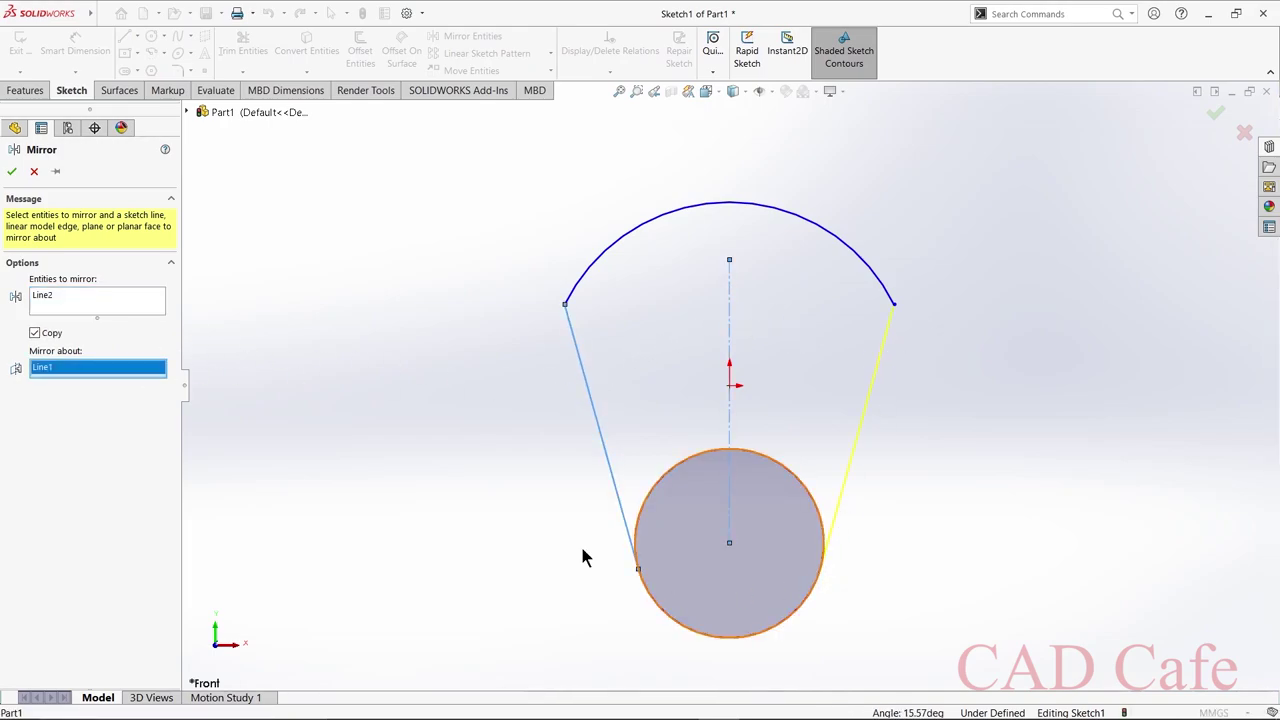
pyautogui.click(12, 171)
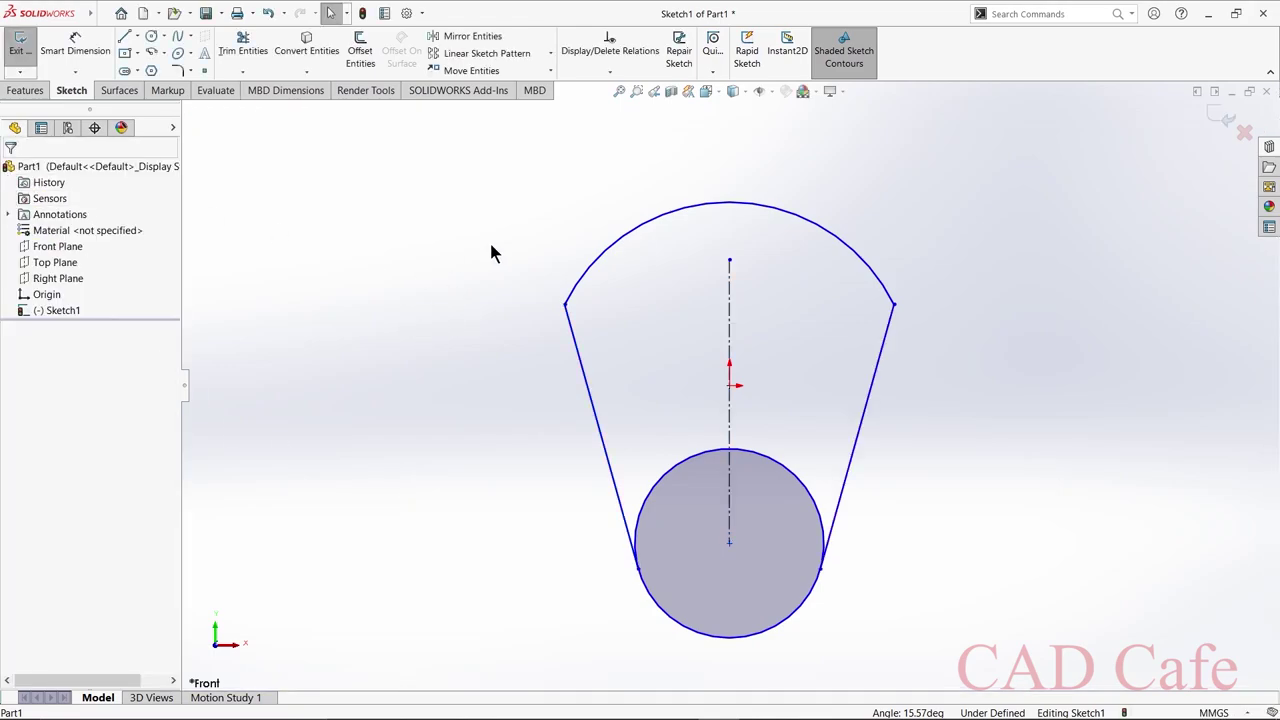
# Dimension the angle between the two slanted side lines and set it to 33°.
pyautogui.click(106, 46)
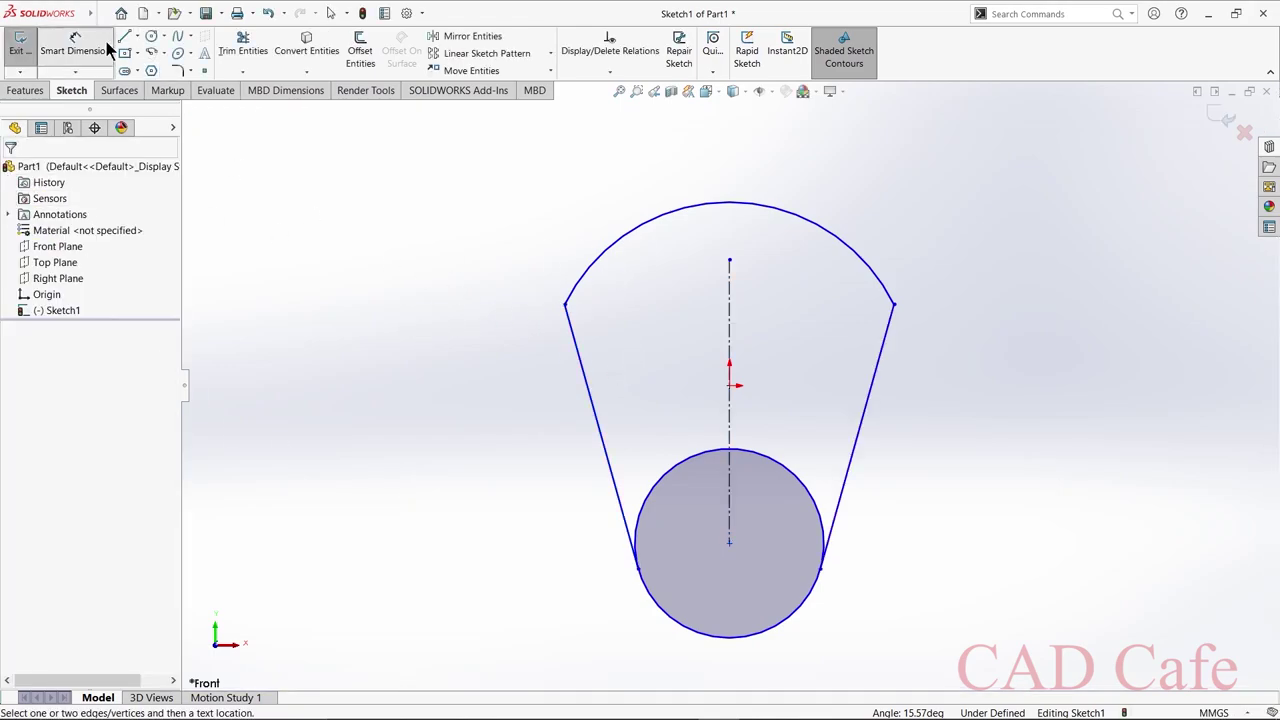
pyautogui.click(580, 356)
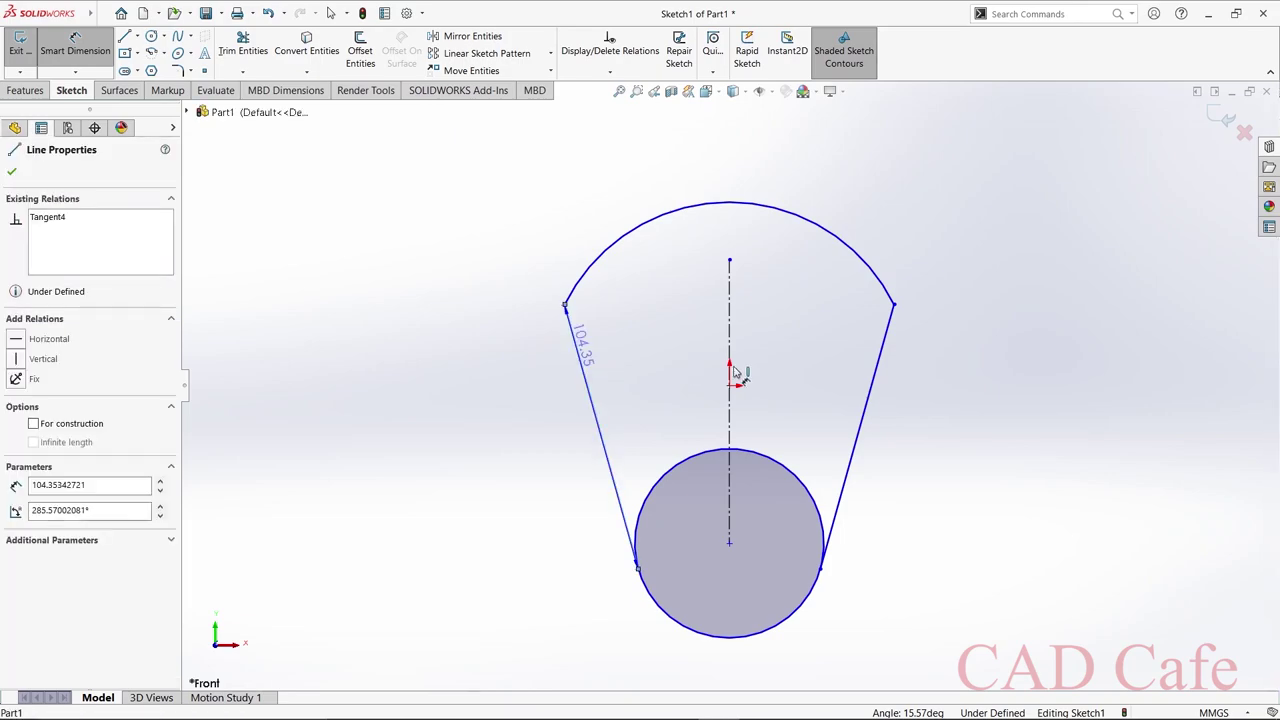
pyautogui.click(876, 372)
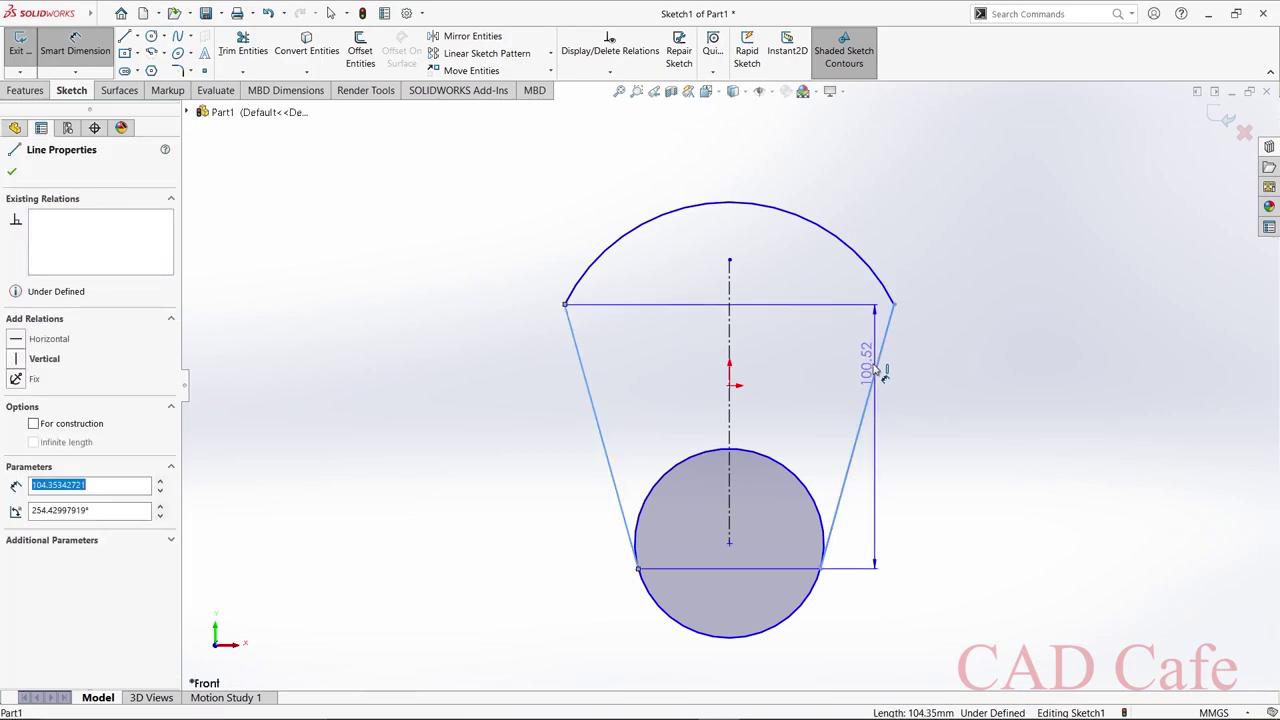
pyautogui.click(674, 346)
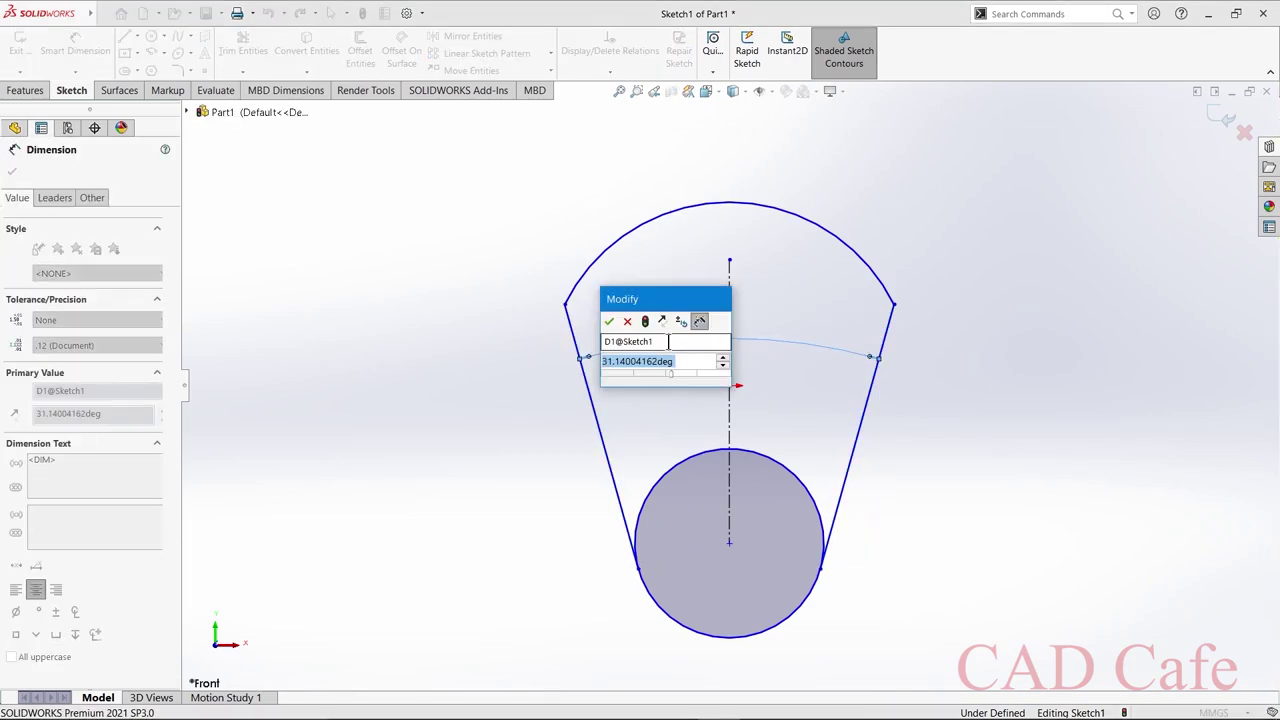
pyautogui.write('33')
pyautogui.press('Return')
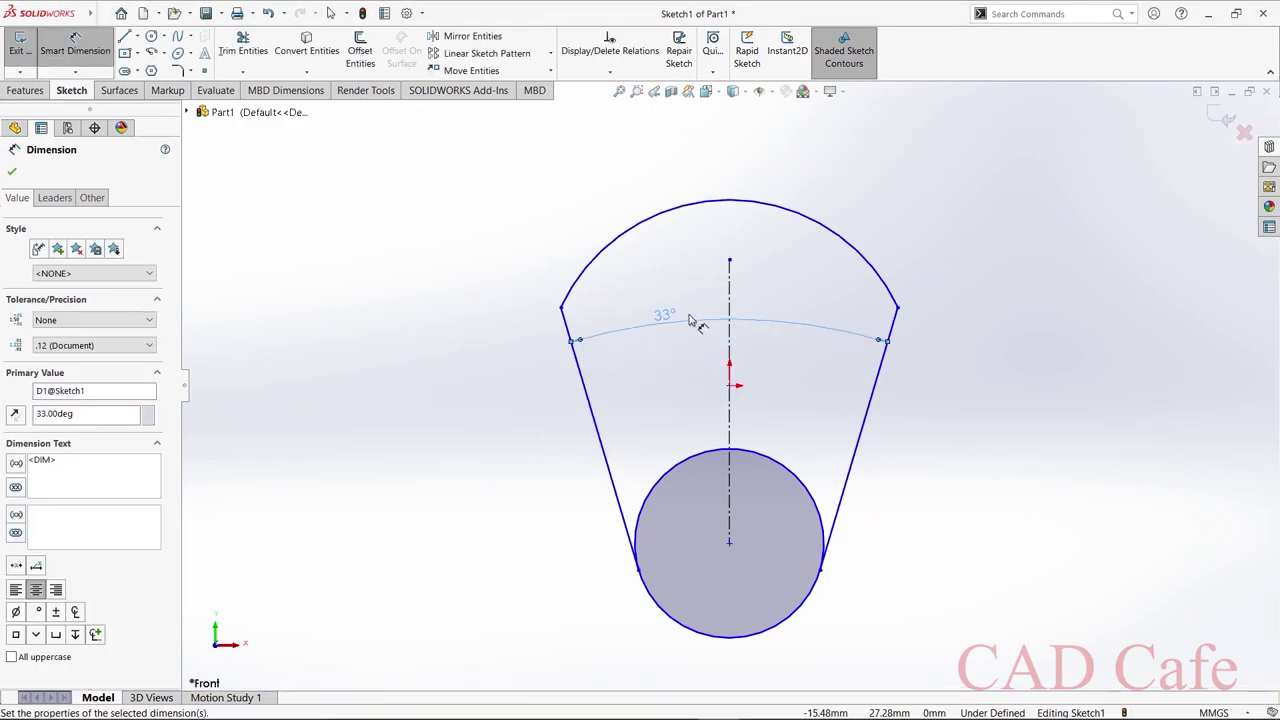
# Add a diameter dimension beside the lower circle, accepting its current size.
pyautogui.click(815, 590)
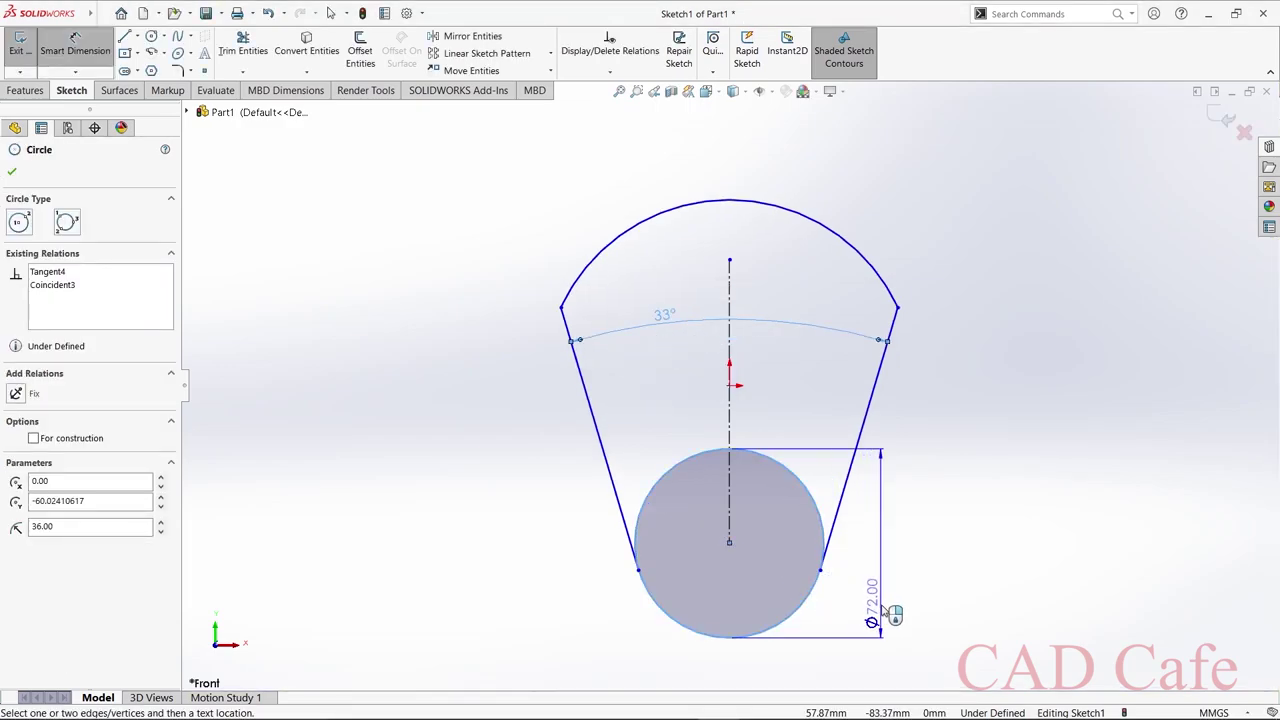
pyautogui.click(880, 613)
pyautogui.click(826, 584)
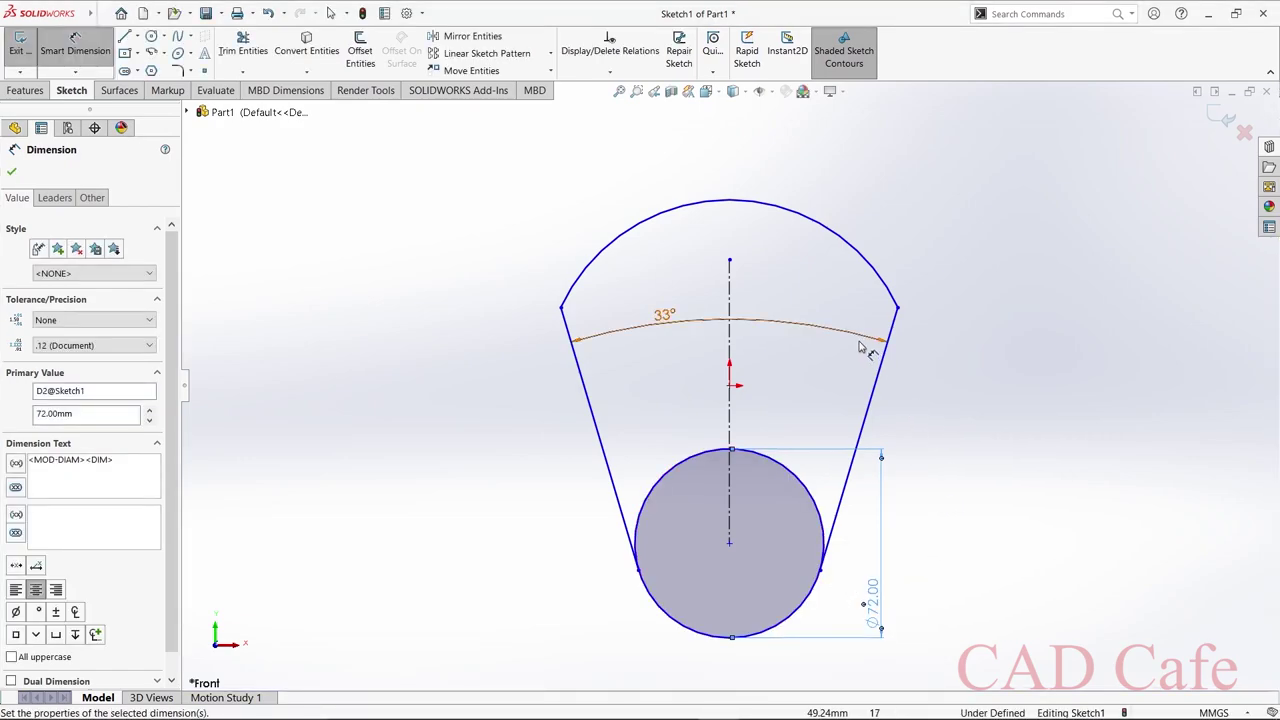
# Dimension the radius of the large upper arc and set it to 80 mm.
pyautogui.click(815, 219)
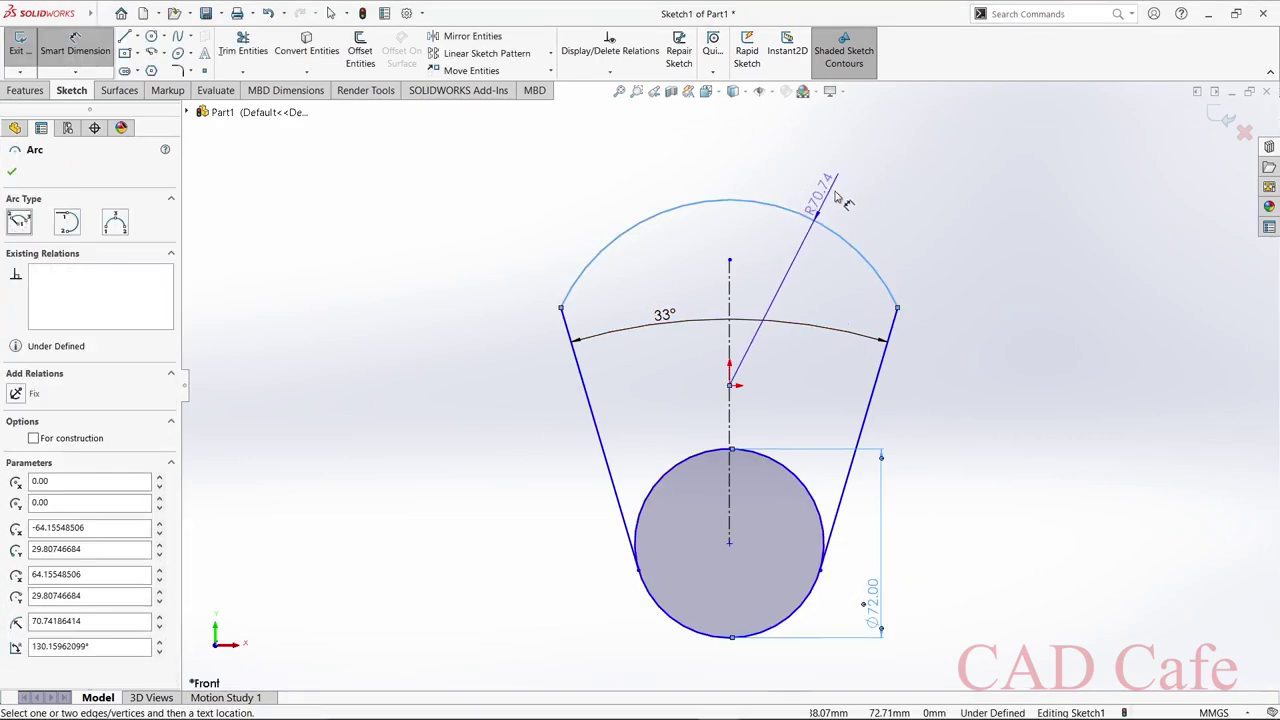
pyautogui.click(868, 183)
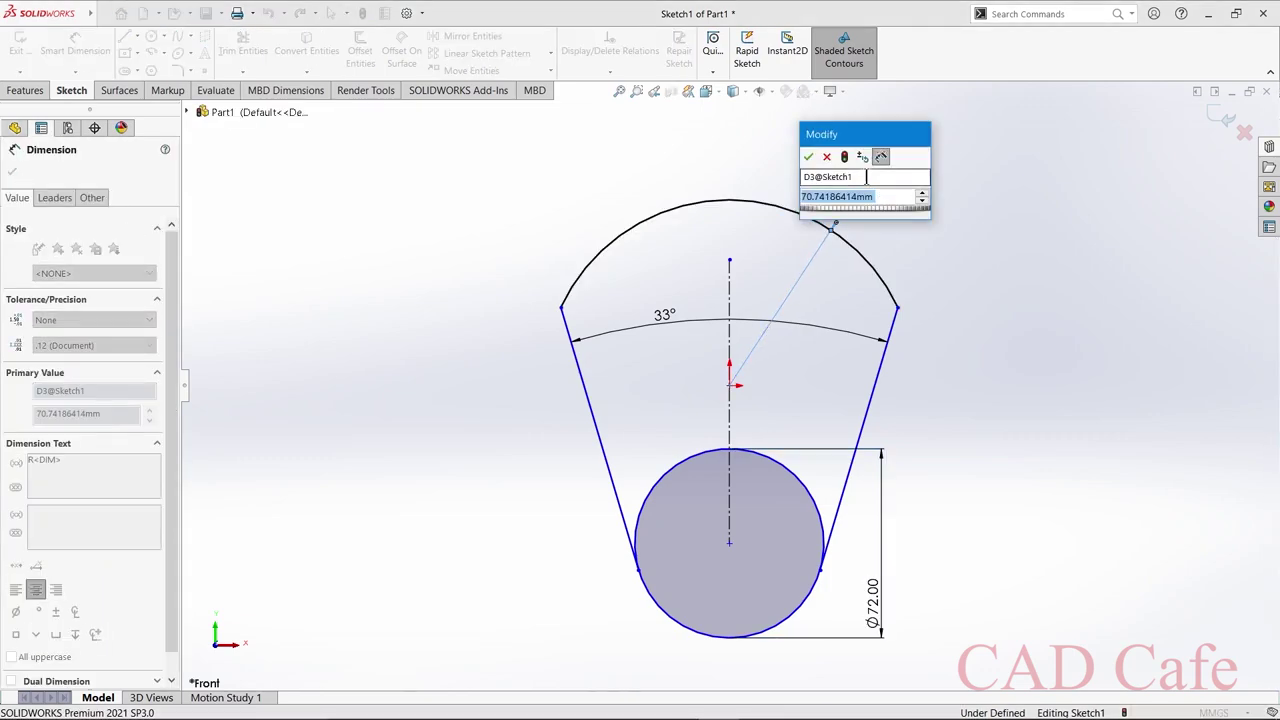
pyautogui.write('80')
pyautogui.press('Return')
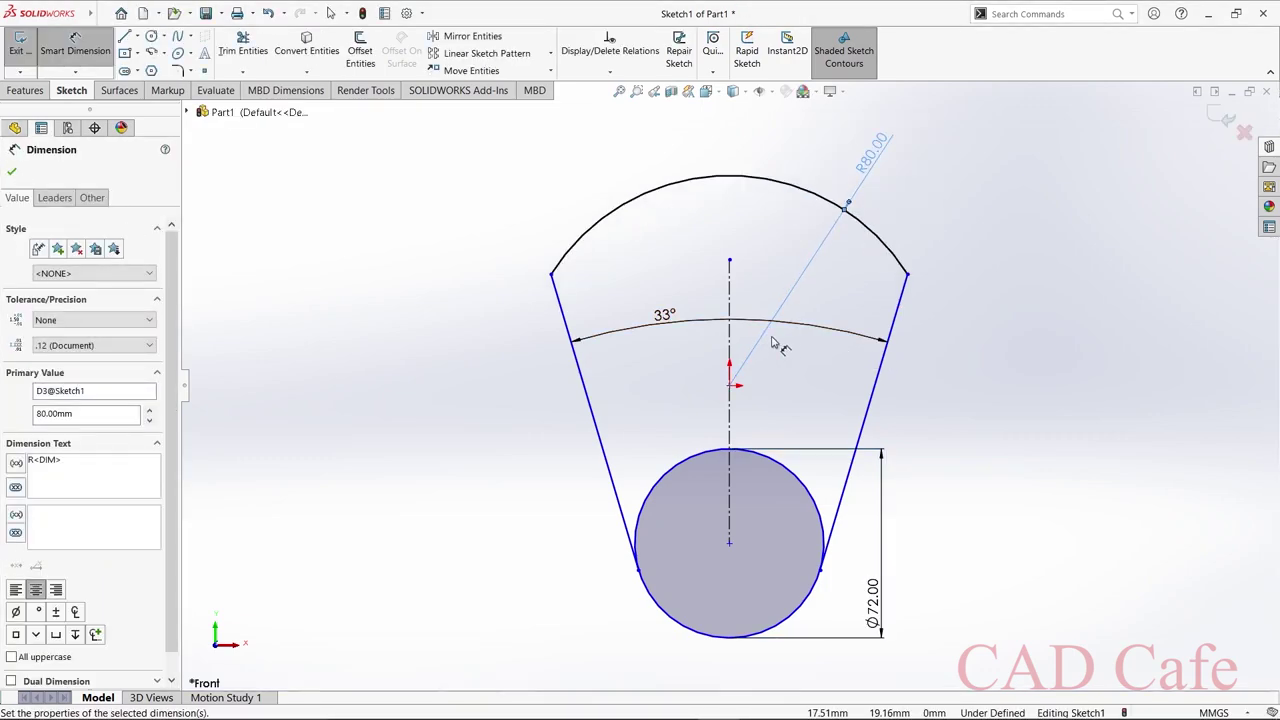
# Dimension the vertical distance from the origin to the lower circle's center, set it to 44 mm, and finish dimensioning.
pyautogui.click(731, 386)
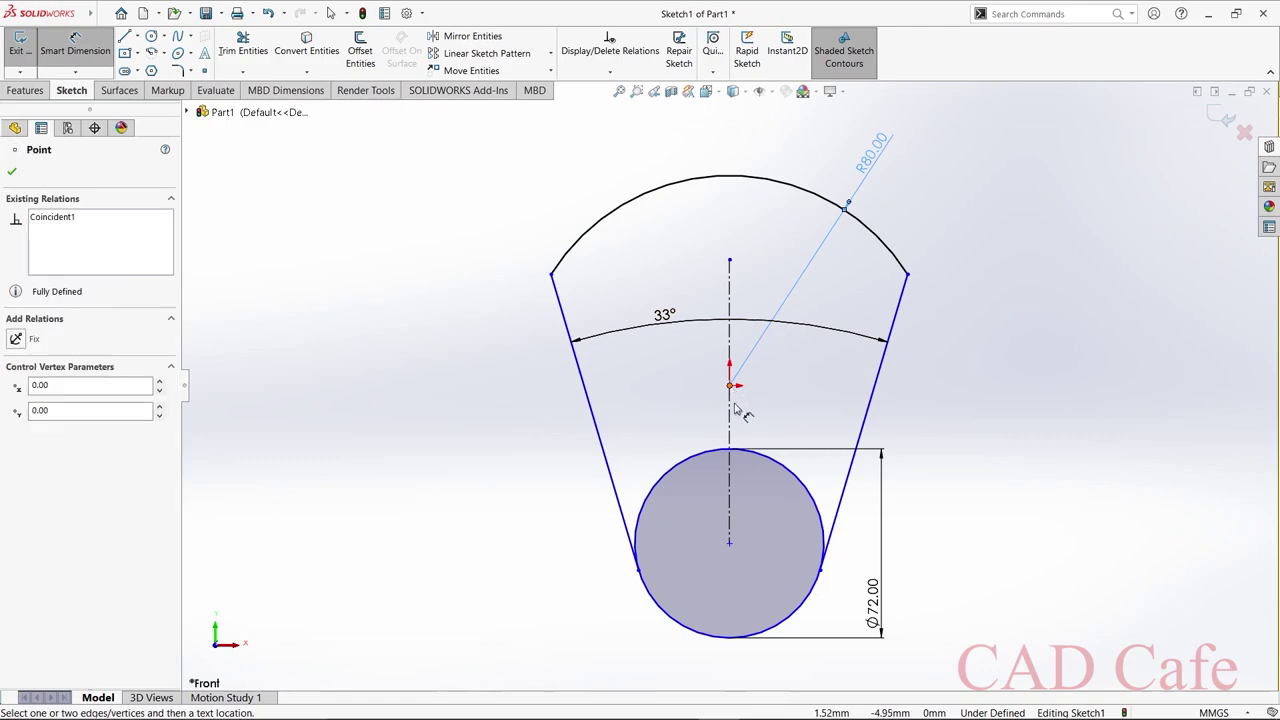
pyautogui.click(731, 545)
pyautogui.click(988, 500)
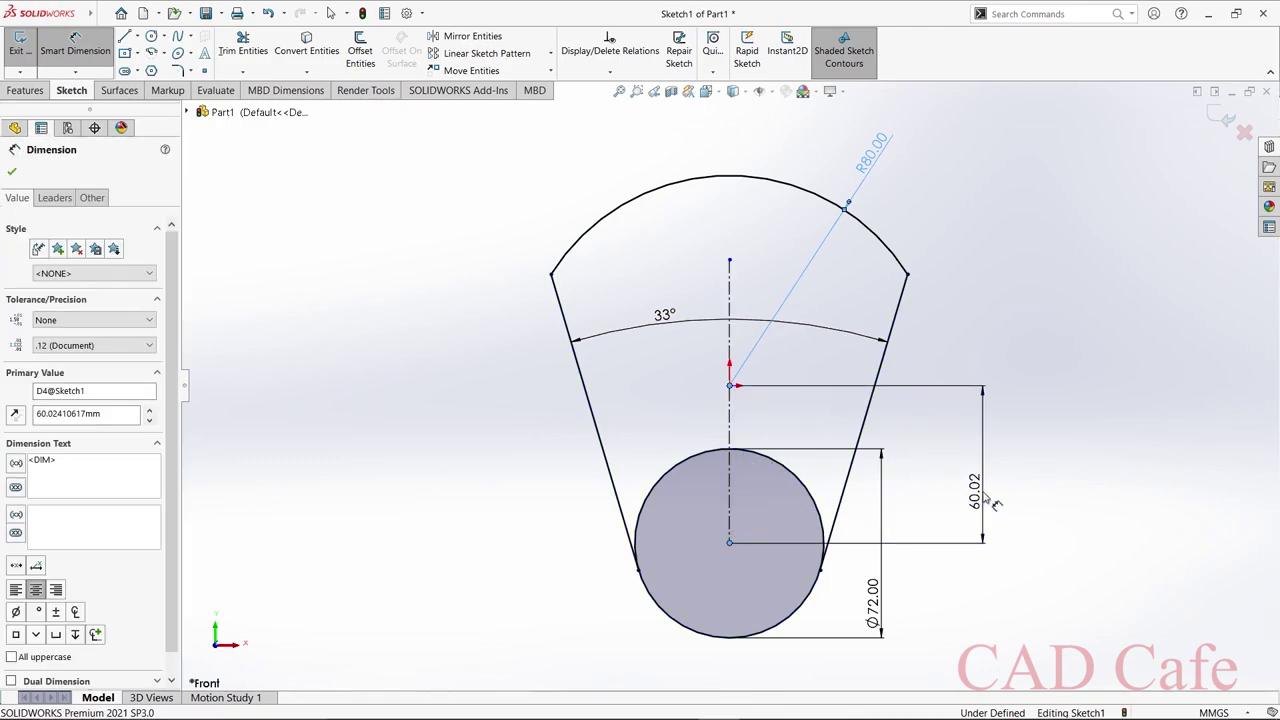
pyautogui.press('Return')
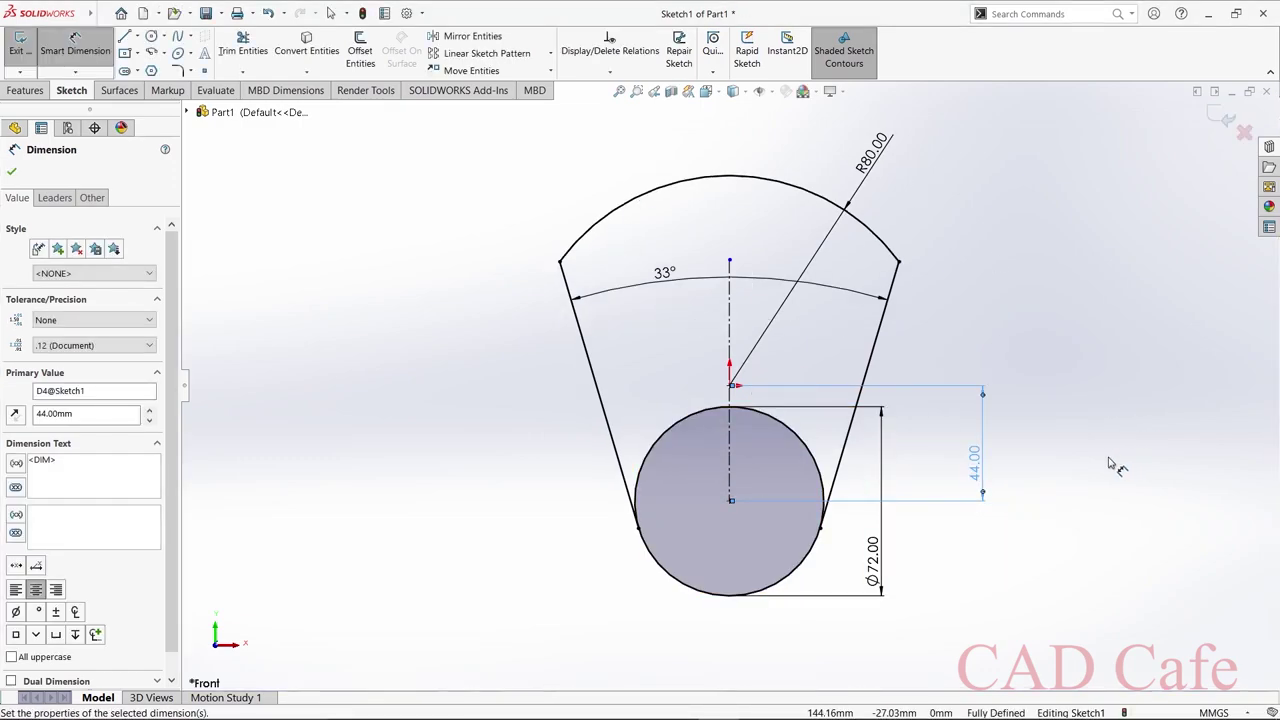
pyautogui.click(11, 171)
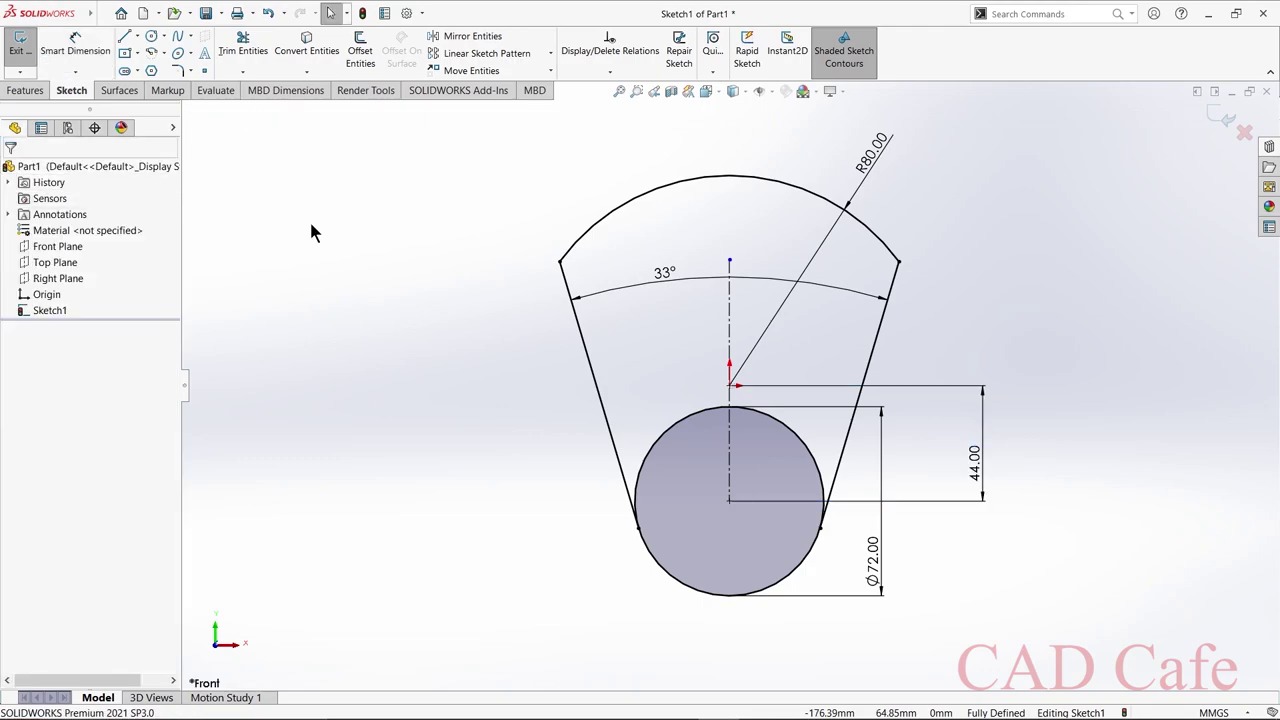
# Extrude both closed regions of the web profile, including the lower circle, as a blind boss 15 mm deep.
pyautogui.click(28, 91)
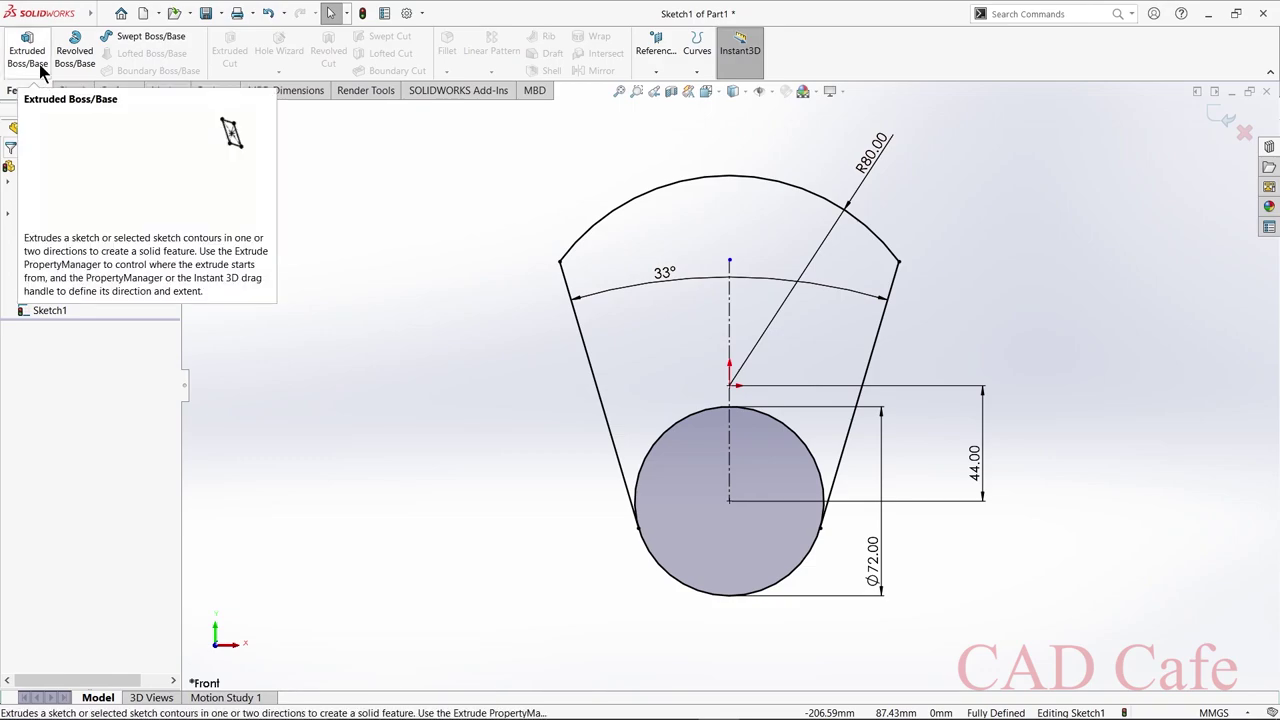
pyautogui.click(28, 40)
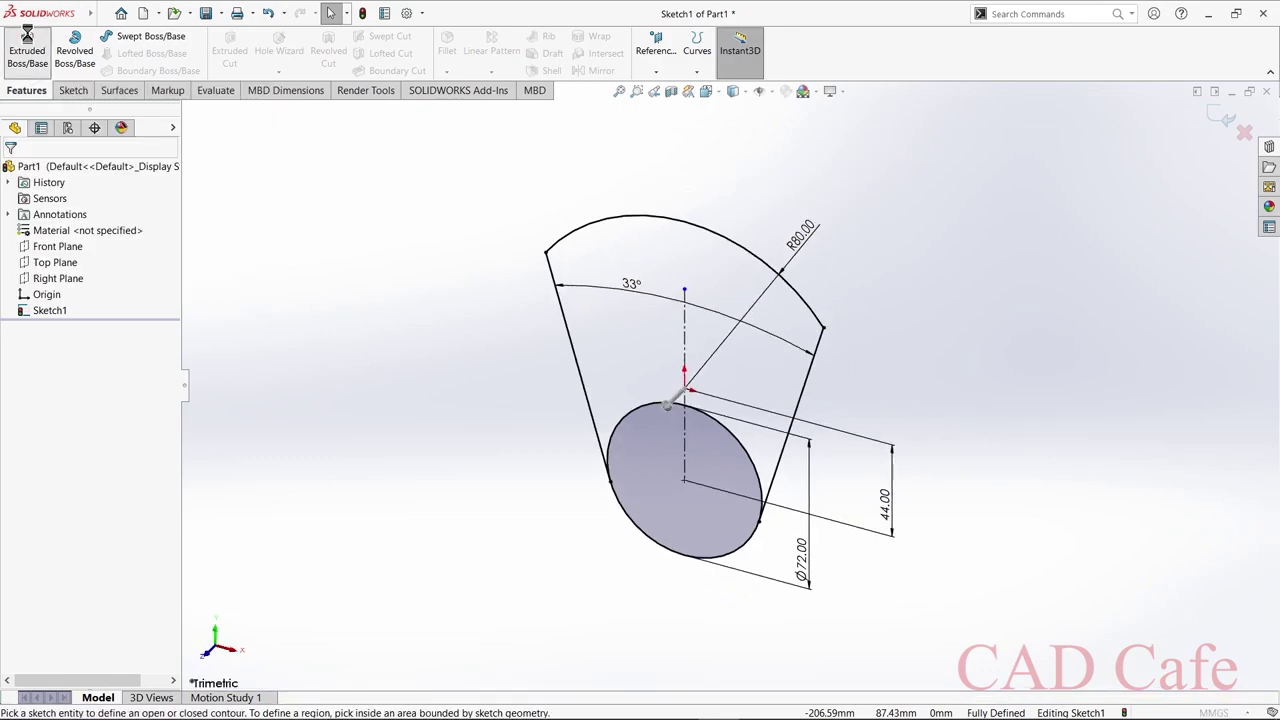
pyautogui.click(612, 270)
pyautogui.click(642, 463)
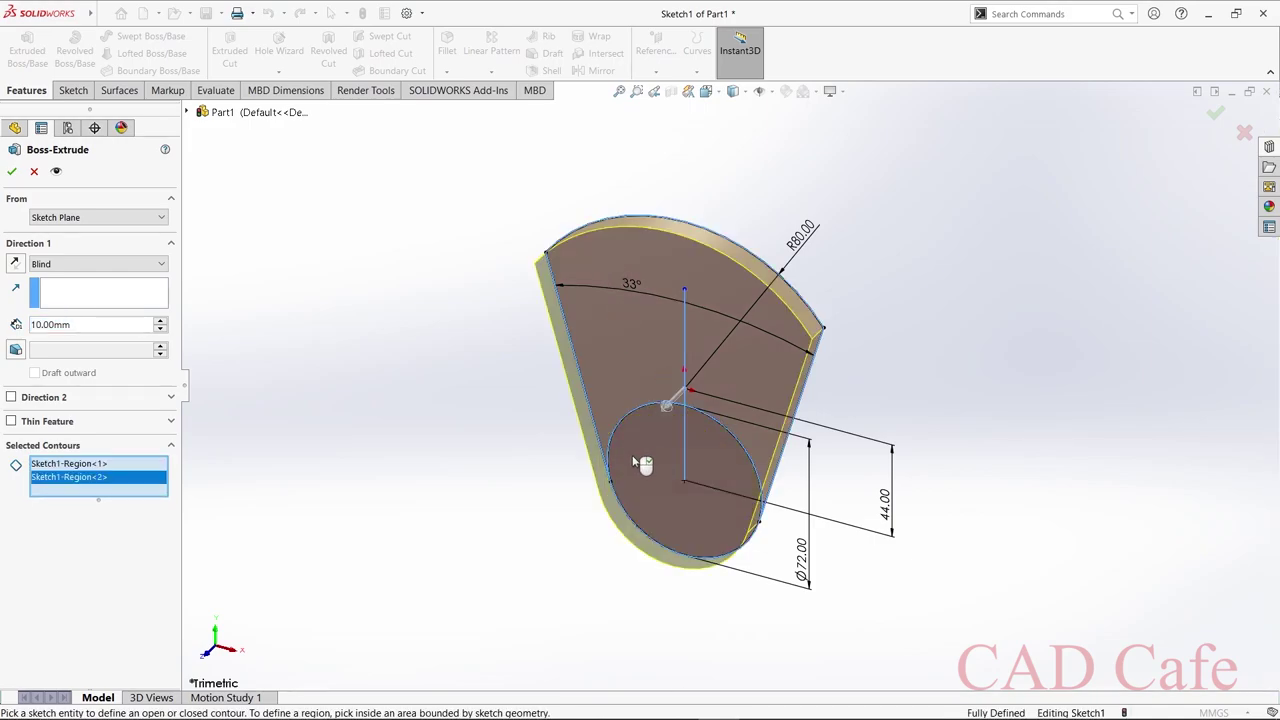
pyautogui.doubleClick(93, 324)
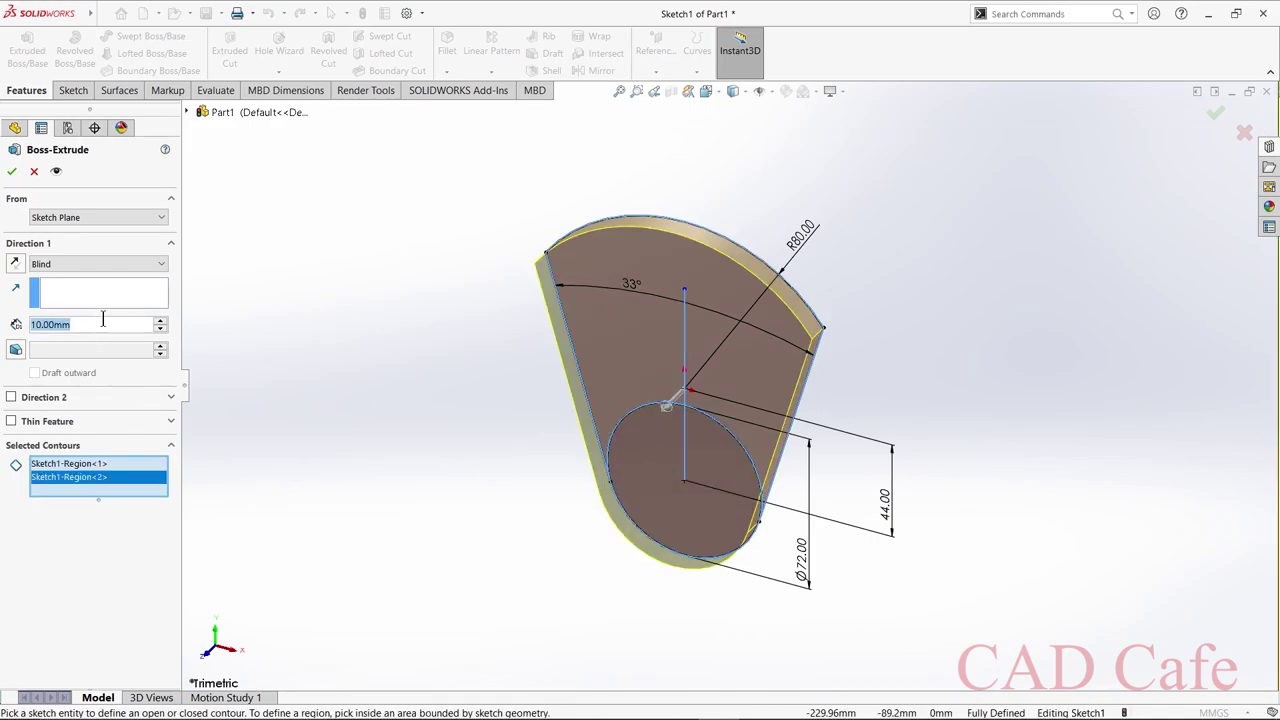
pyautogui.write('15')
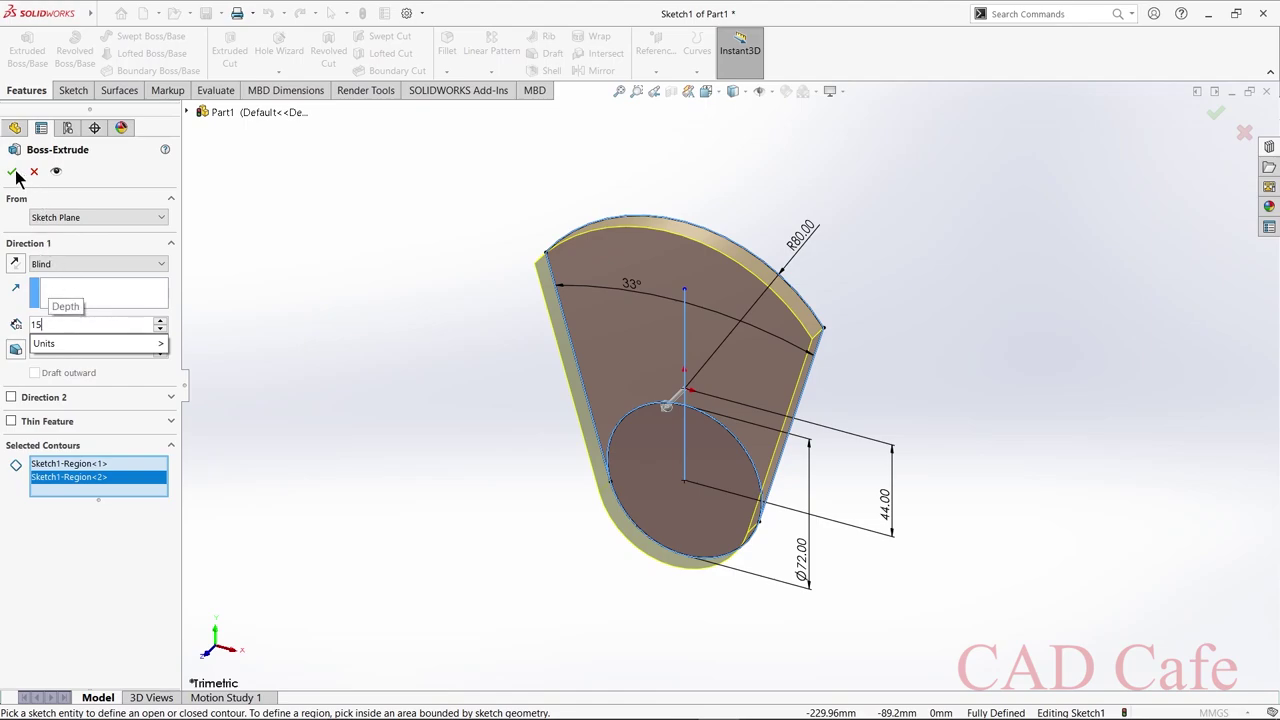
pyautogui.press('Return')
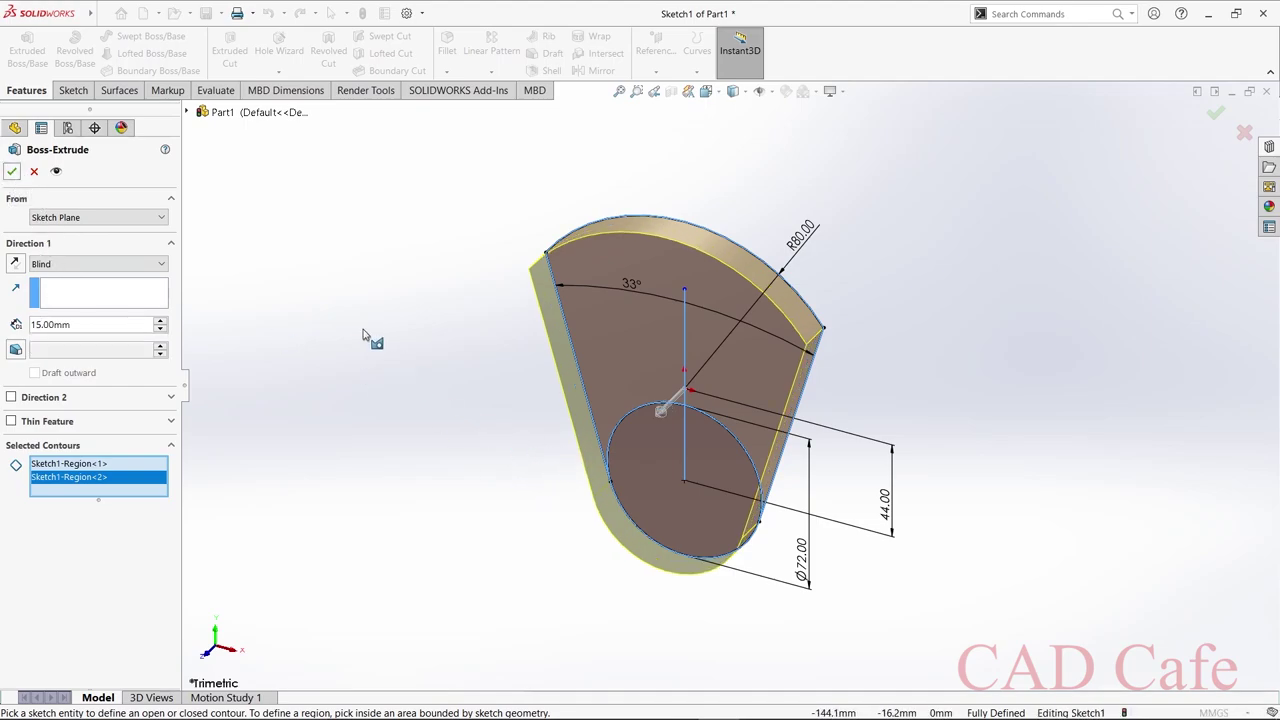
pyautogui.click(12, 171)
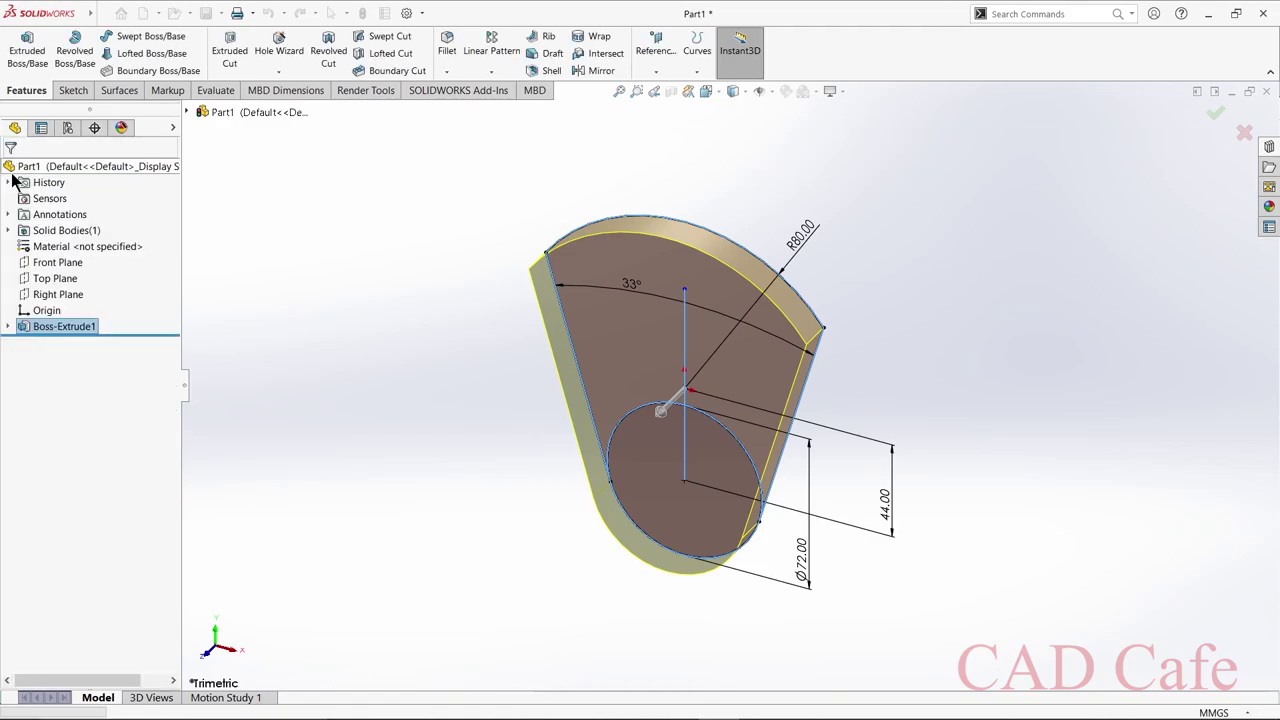
pyautogui.click(821, 392)
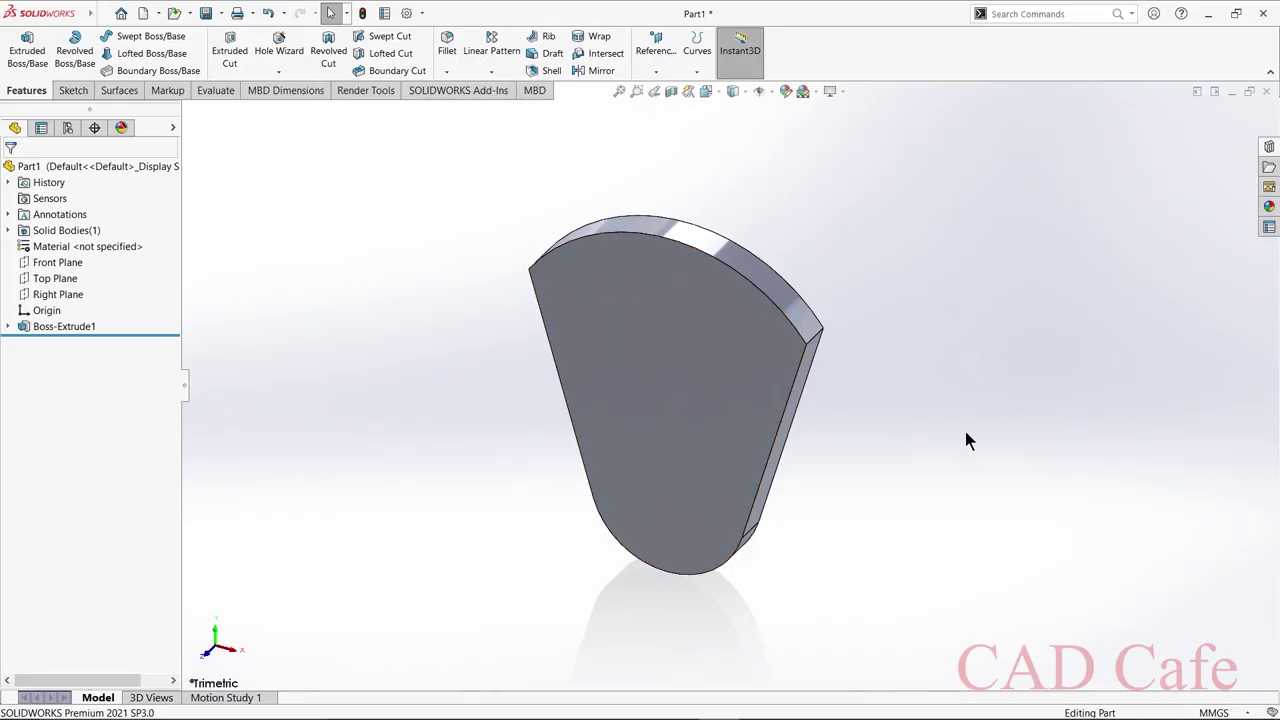
# On the web's back face, sketch a circle of radius 27 mm concentric with the lower rounded end.
pyautogui.moveTo(965, 434); pyautogui.dragTo(829, 443, button='middle')
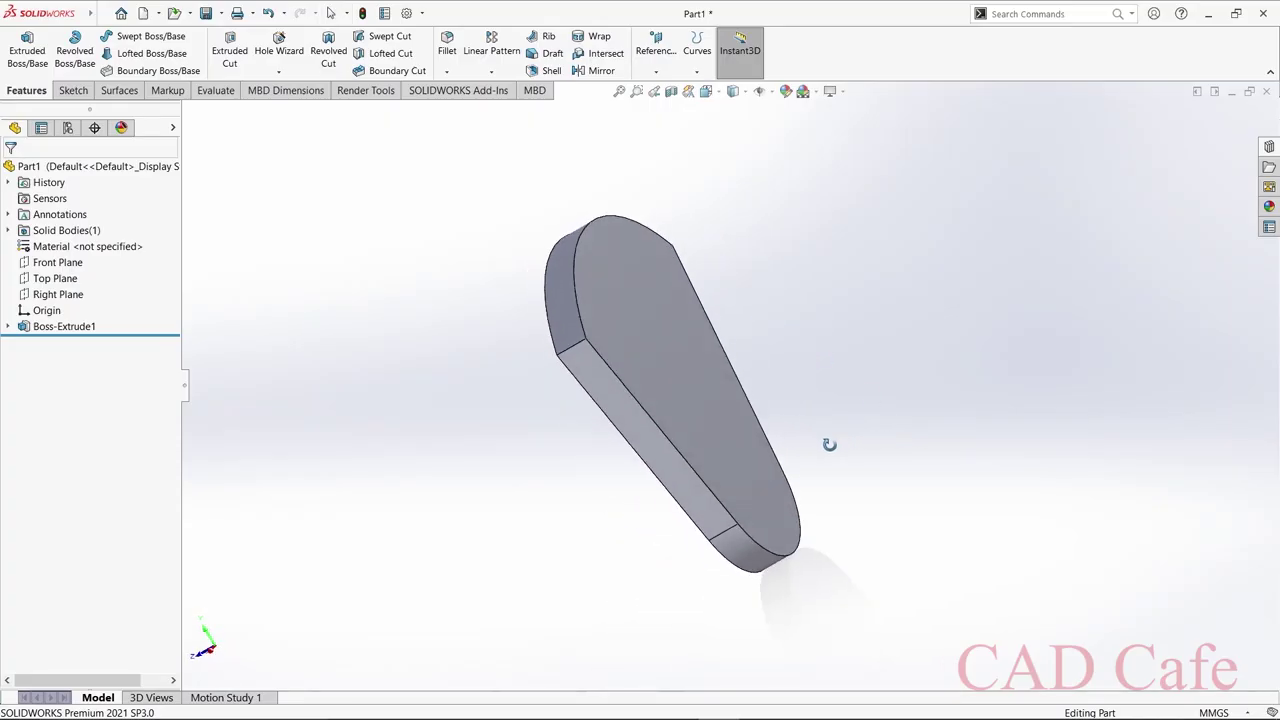
pyautogui.click(669, 362)
pyautogui.click(728, 323)
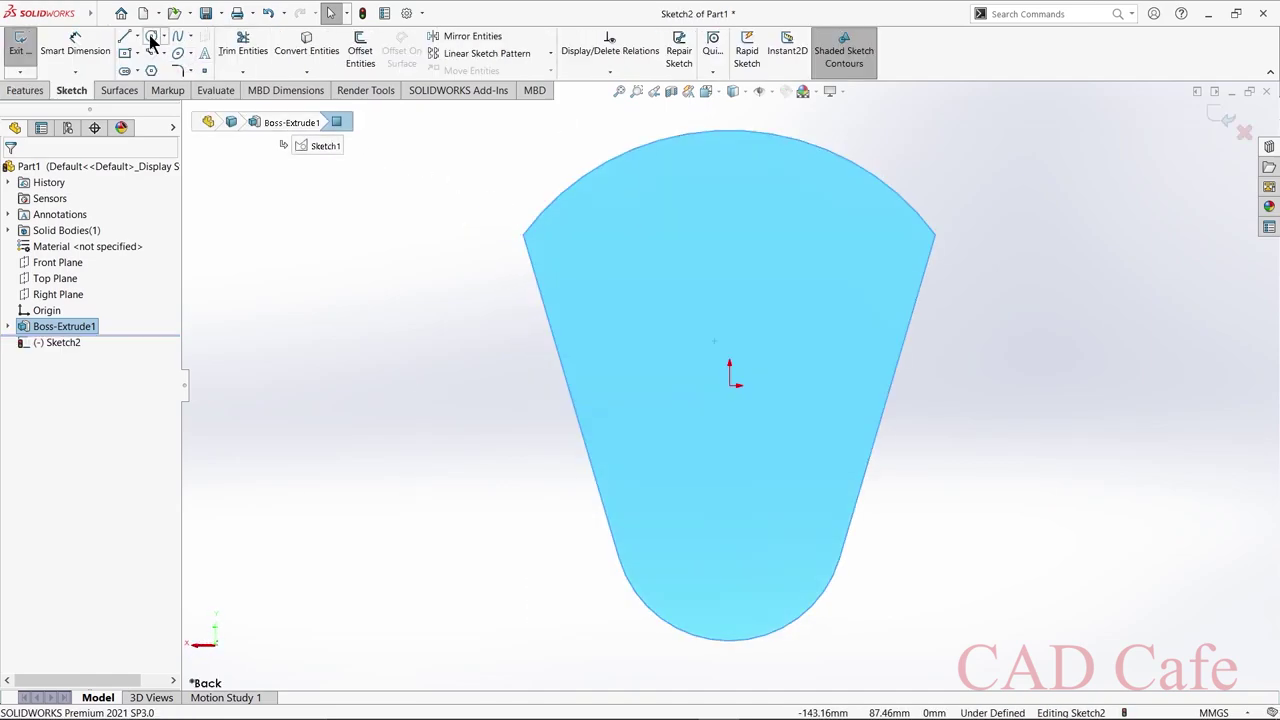
pyautogui.click(151, 36)
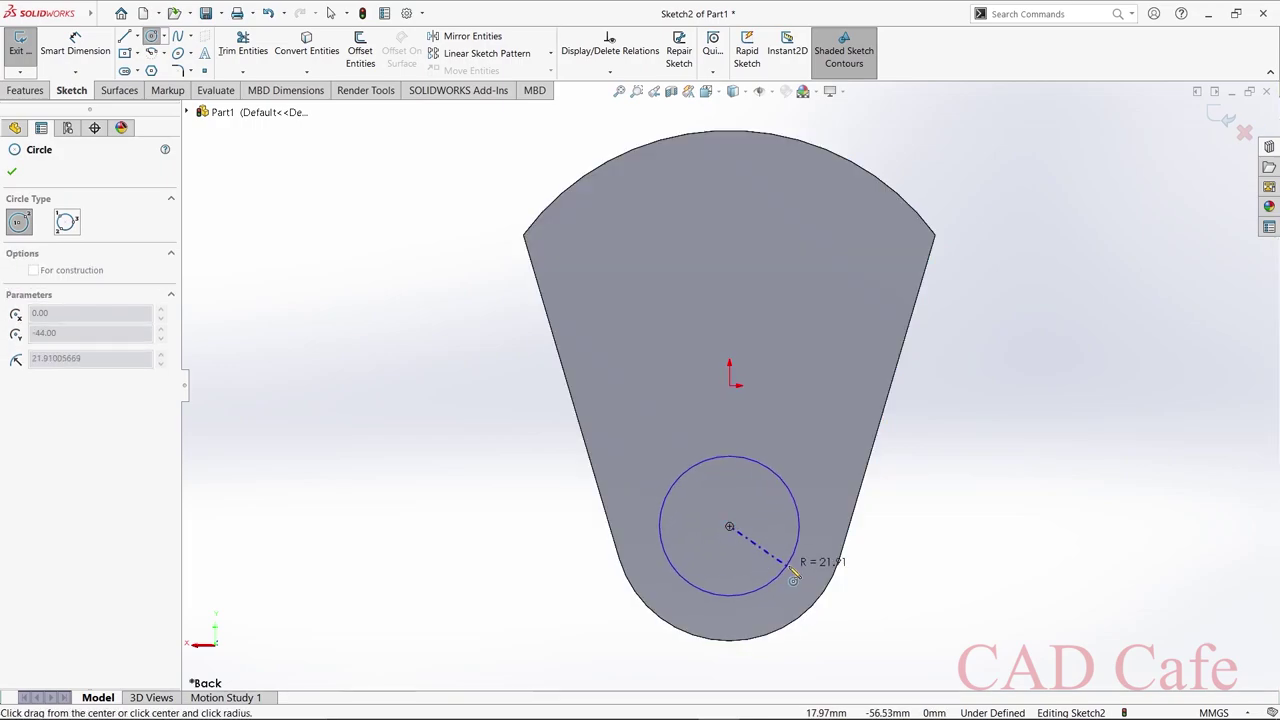
pyautogui.click(800, 551)
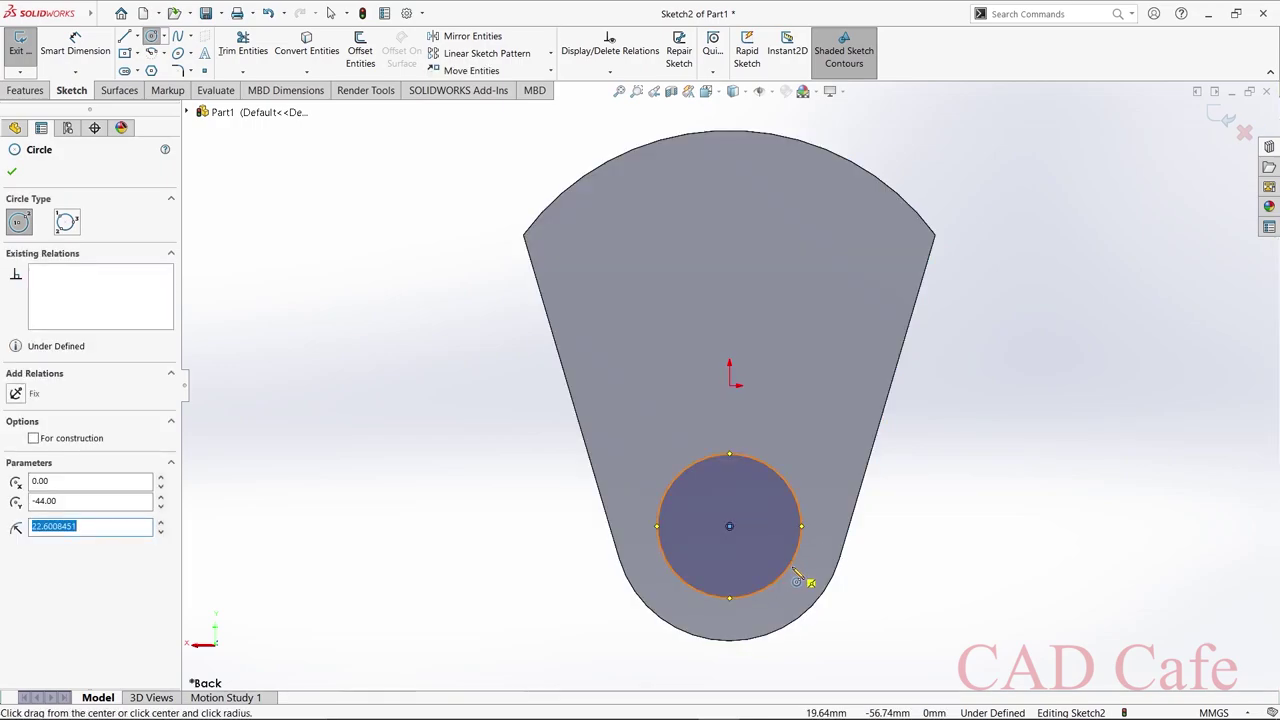
pyautogui.write('54')
pyautogui.press('Return')
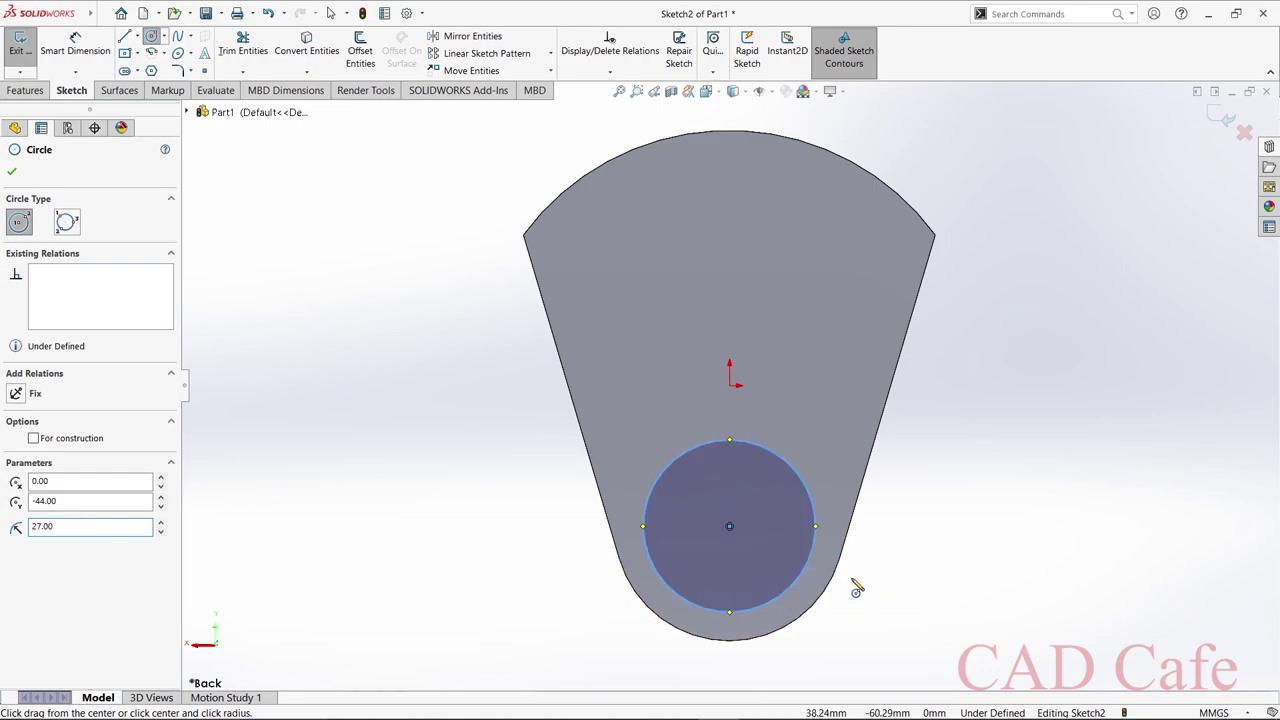
pyautogui.click(12, 173)
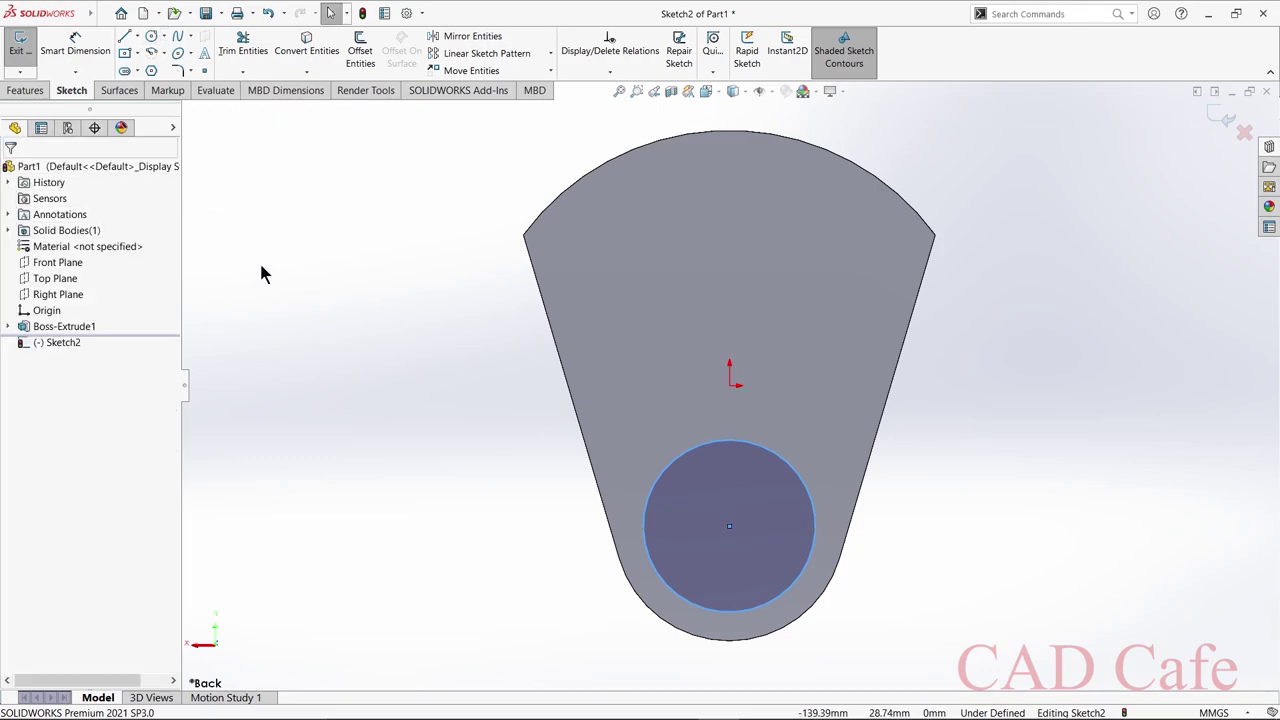
# Extrude the 27 mm radius circle 46 mm outward from the back face as a blind boss merged with the web.
pyautogui.click(24, 90)
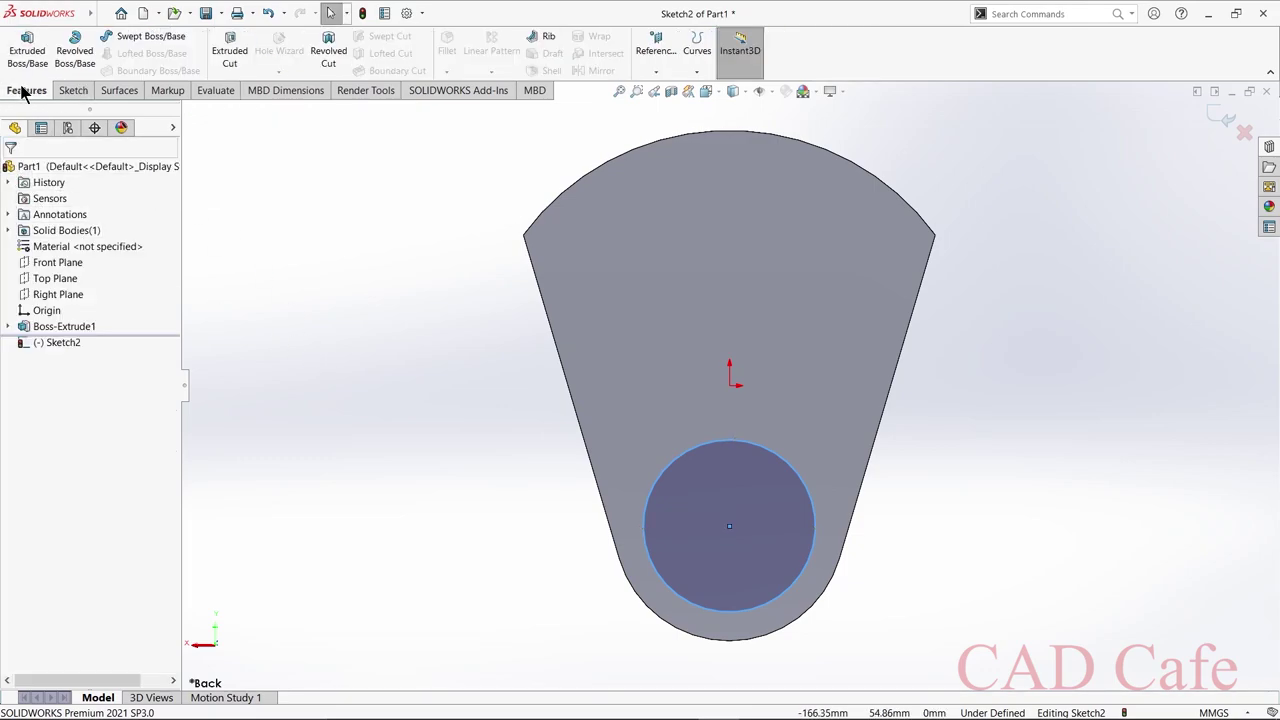
pyautogui.click(38, 42)
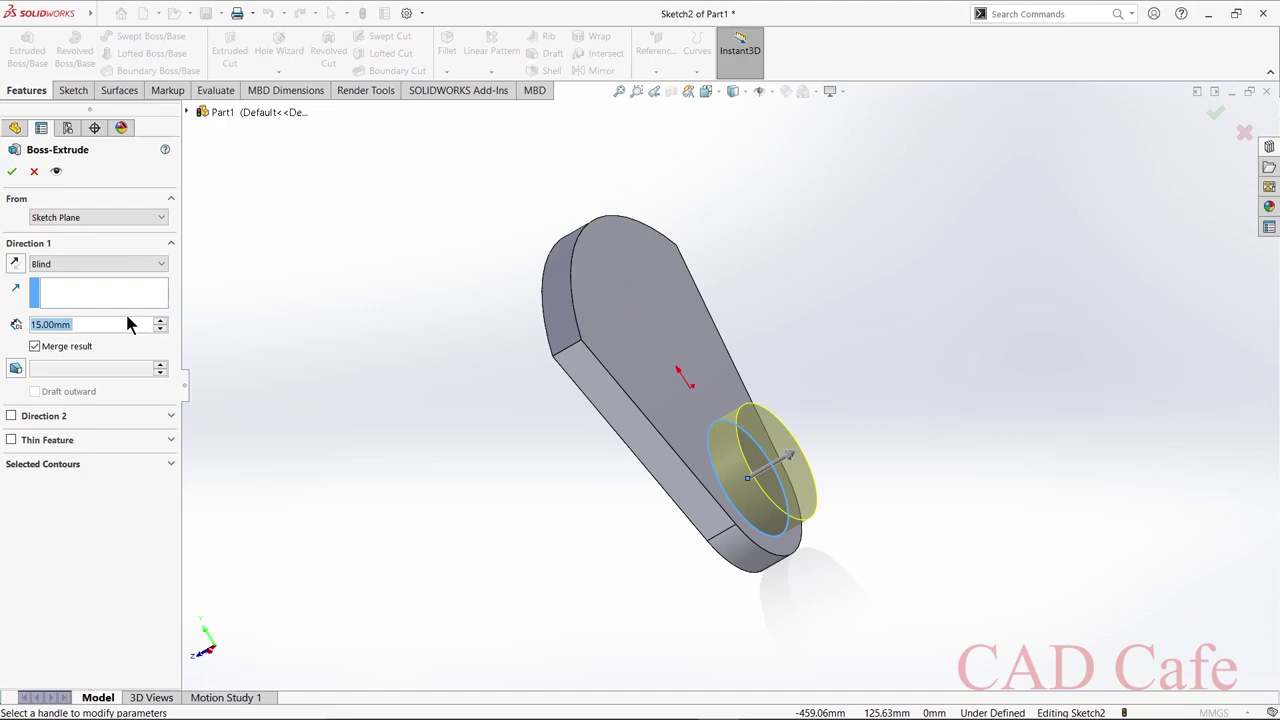
pyautogui.write('46')
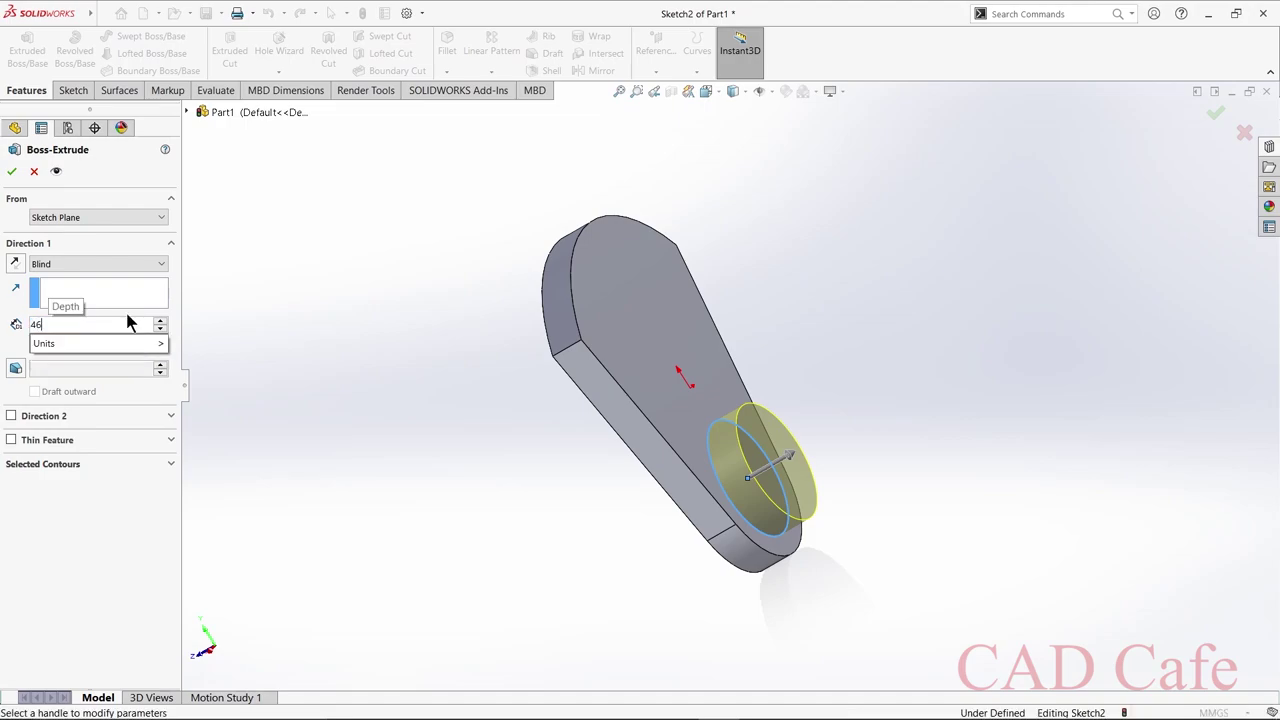
pyautogui.press('Return')
pyautogui.click(13, 175)
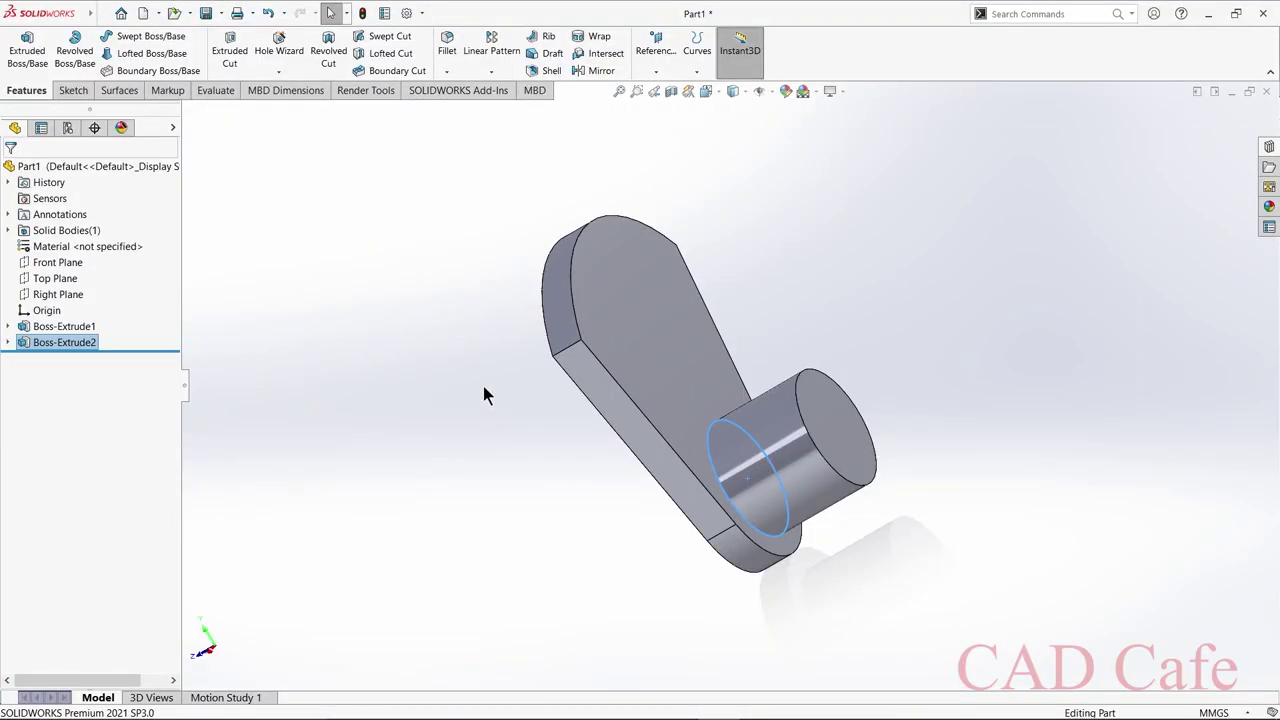
# On the web's front face, sketch a circle centered on the origin with a radius of 72/2 mm.
pyautogui.moveTo(484, 395); pyautogui.dragTo(554, 349, button='middle')
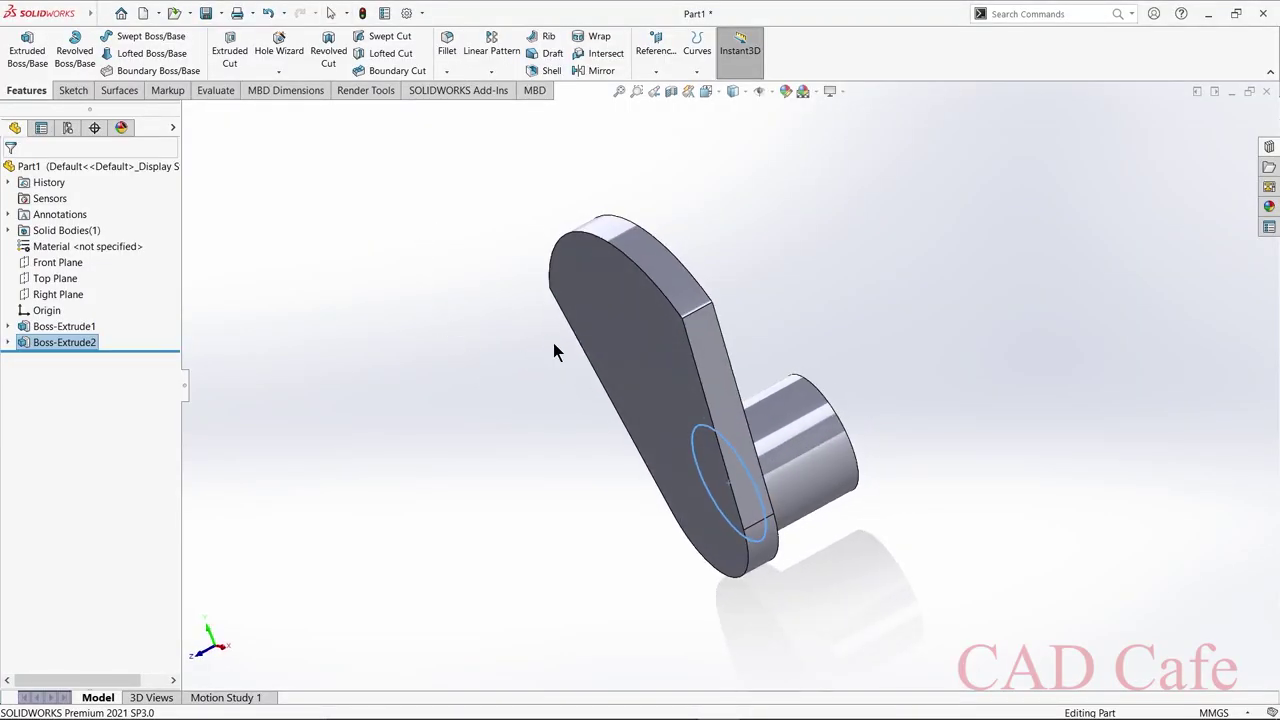
pyautogui.click(612, 319)
pyautogui.click(672, 283)
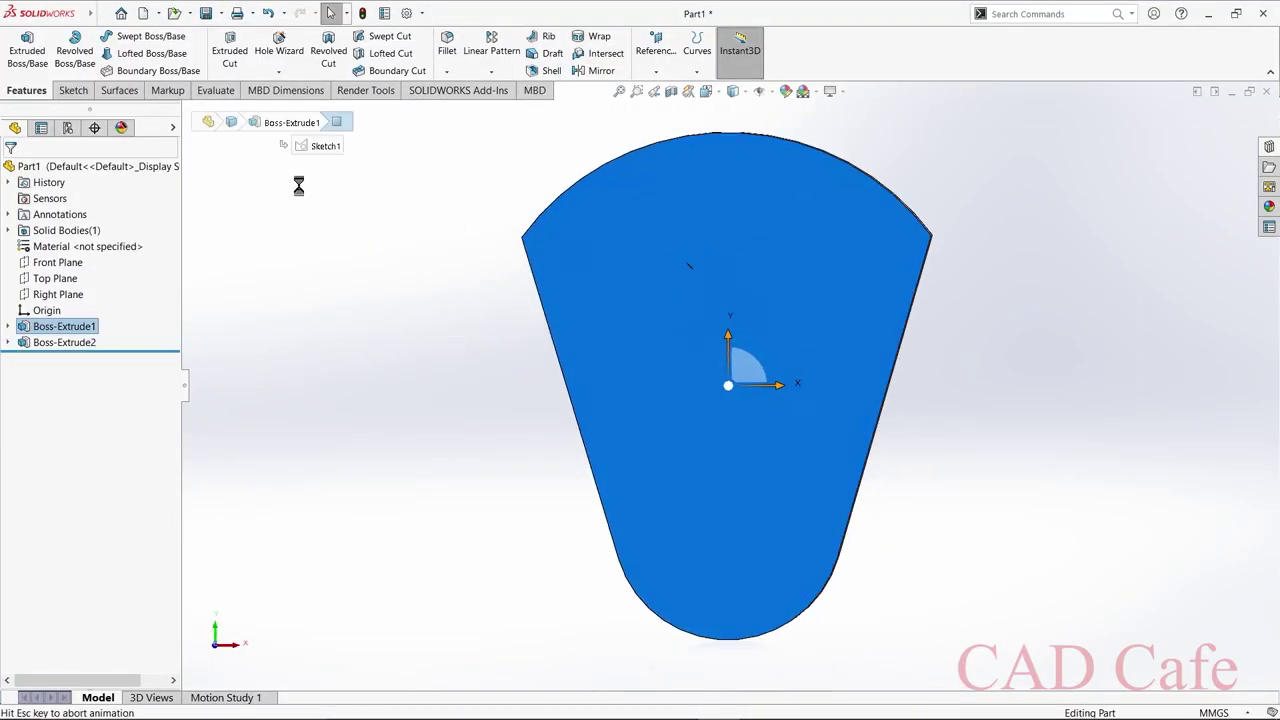
pyautogui.click(151, 36)
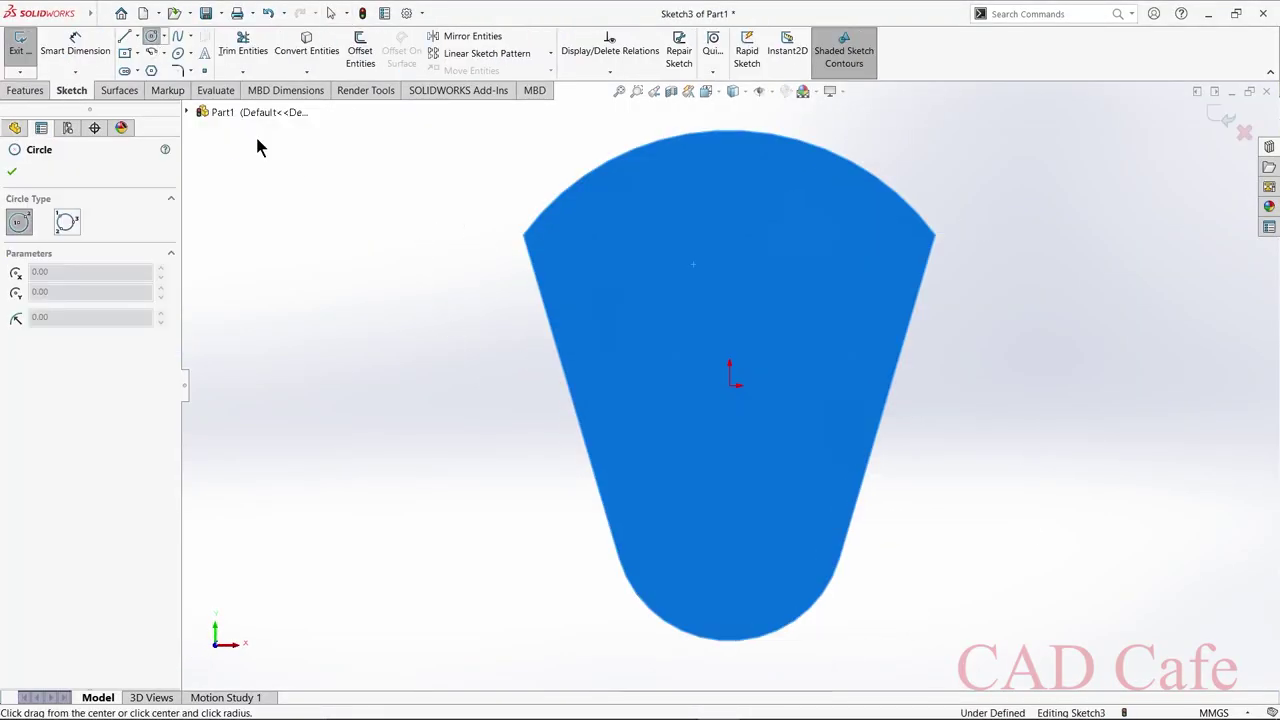
pyautogui.click(730, 385)
pyautogui.click(791, 432)
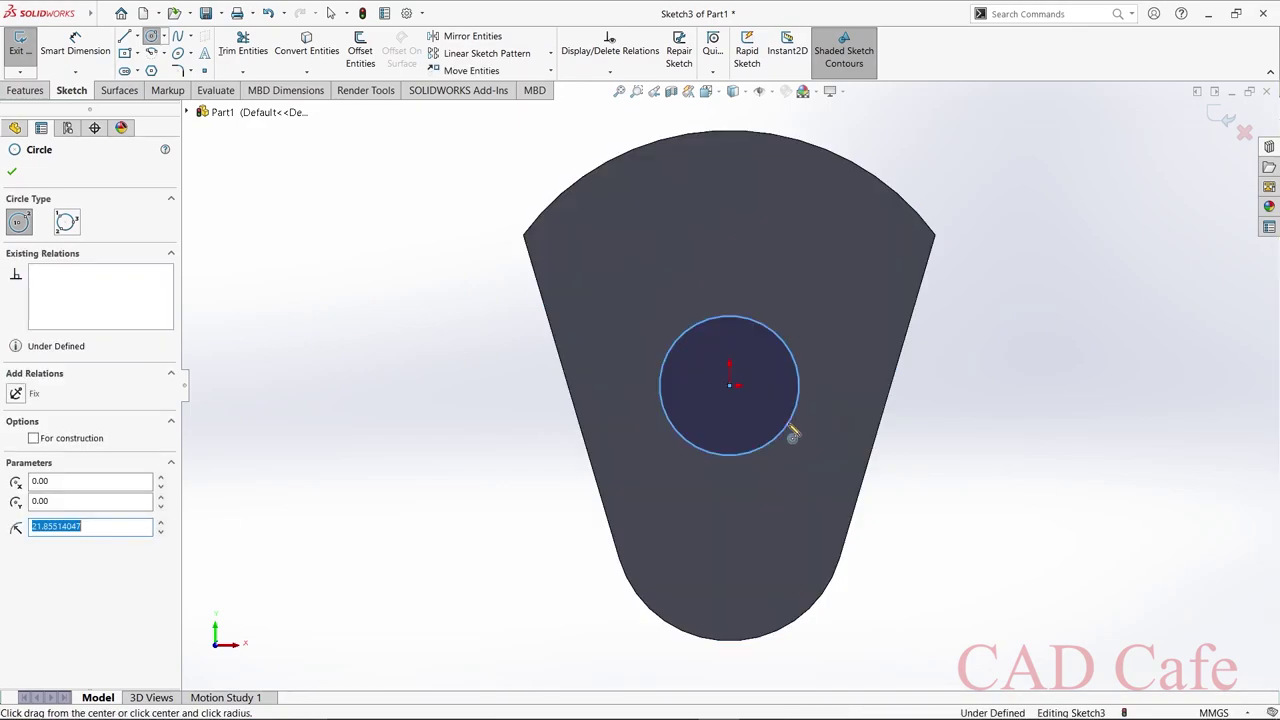
pyautogui.write('72/2')
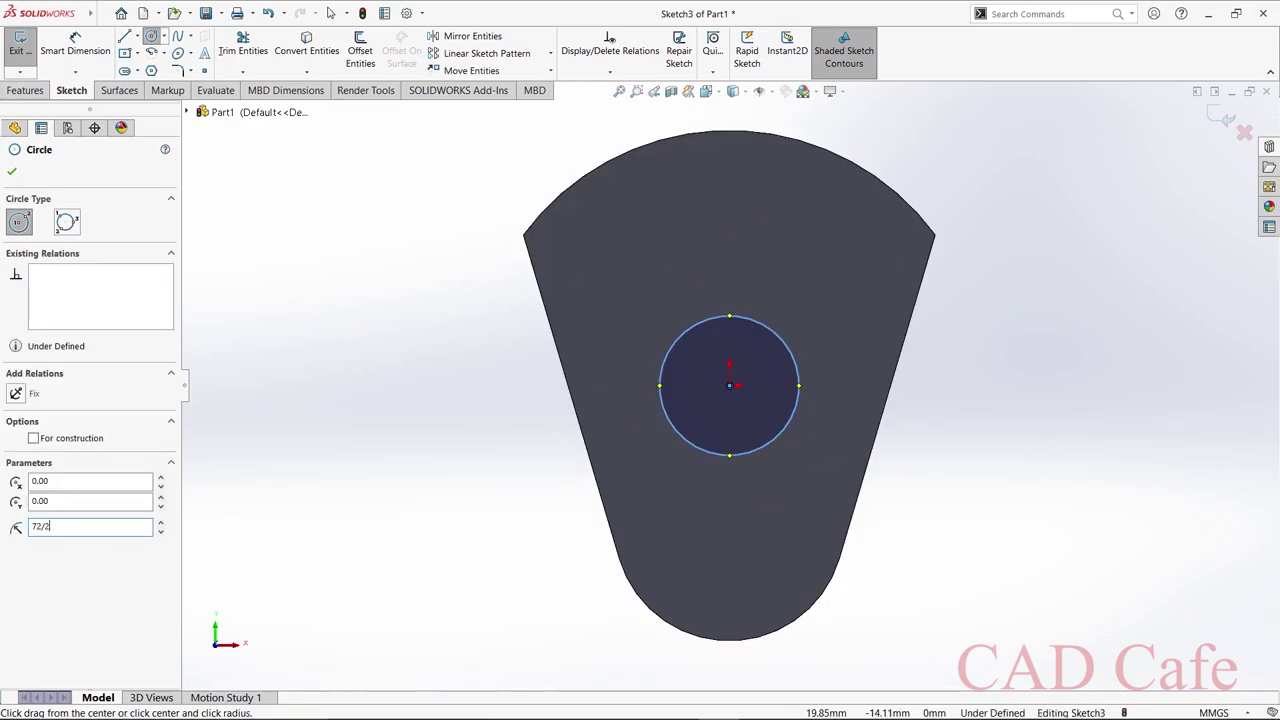
pyautogui.press('Return')
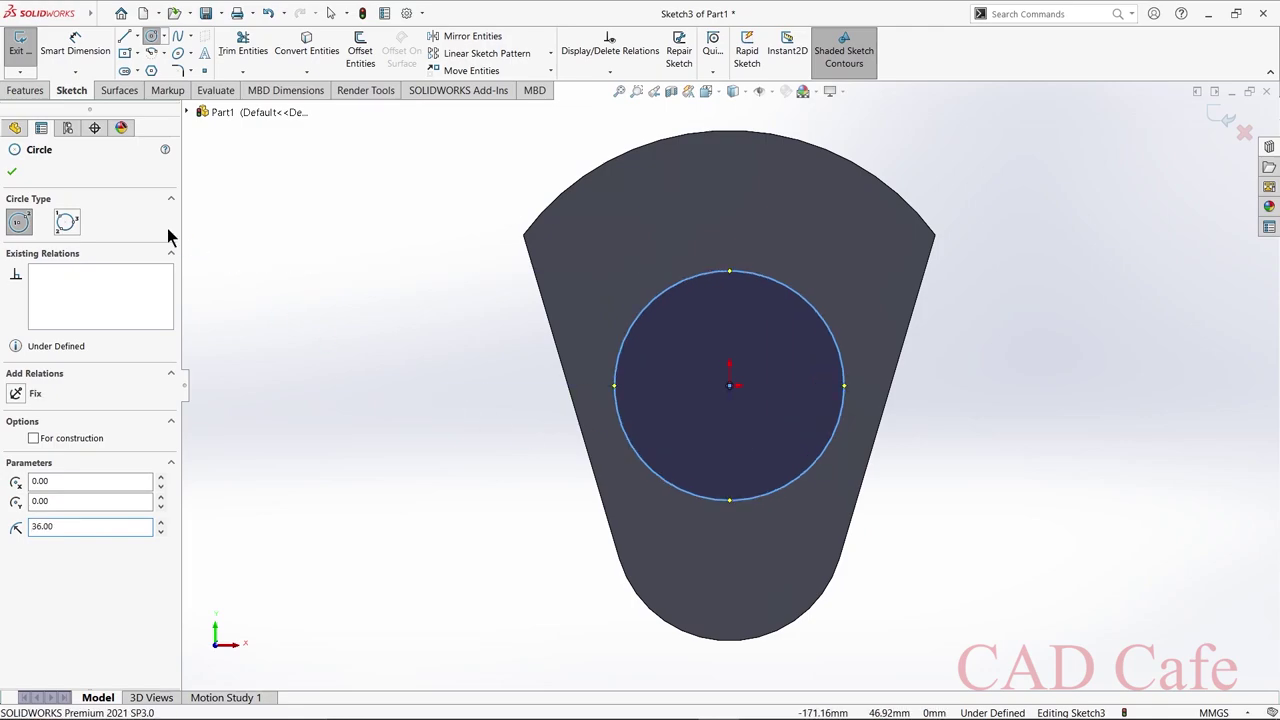
pyautogui.click(12, 171)
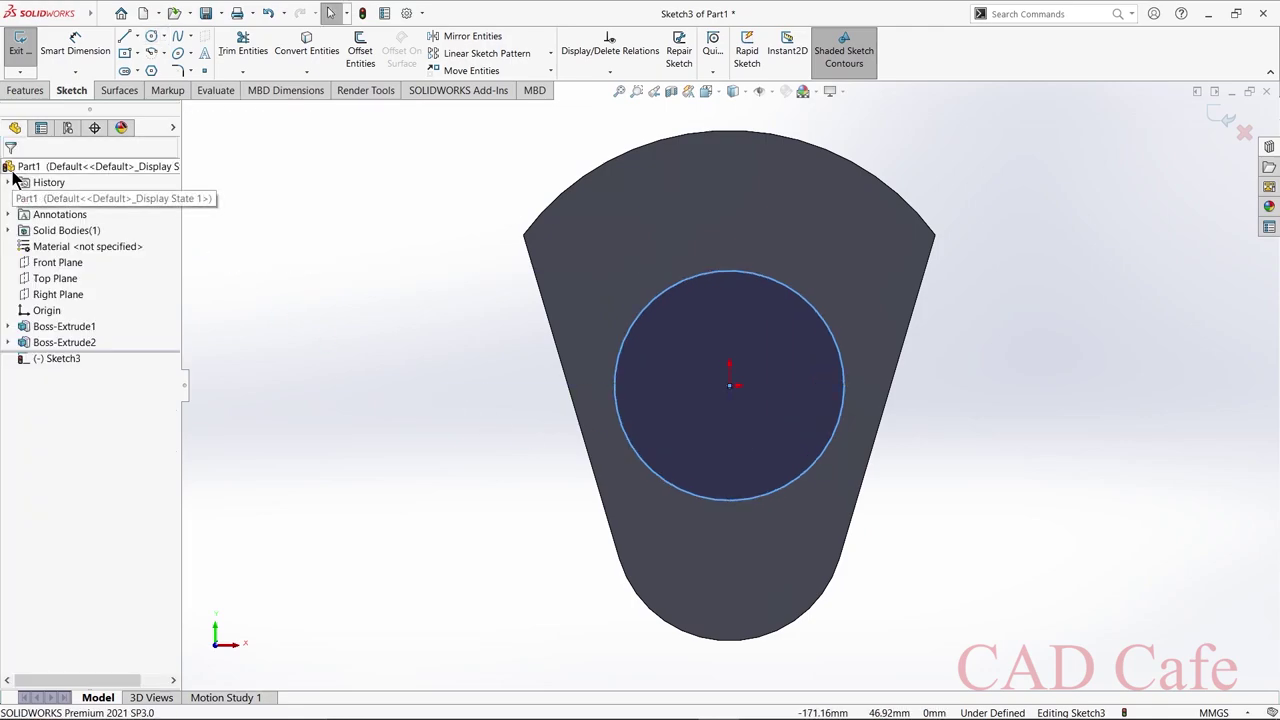
# Extrude the circle on the web's front face 38 mm outward as a blind boss merged with the web.
pyautogui.click(36, 92)
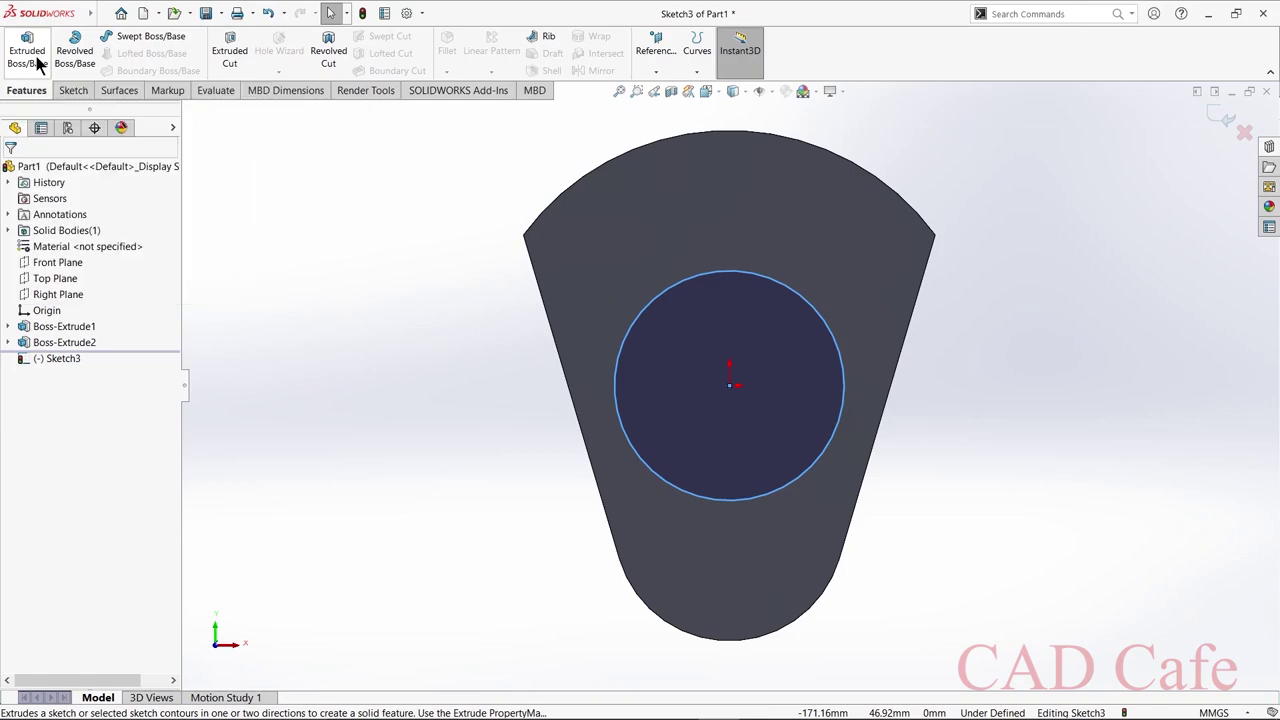
pyautogui.click(37, 60)
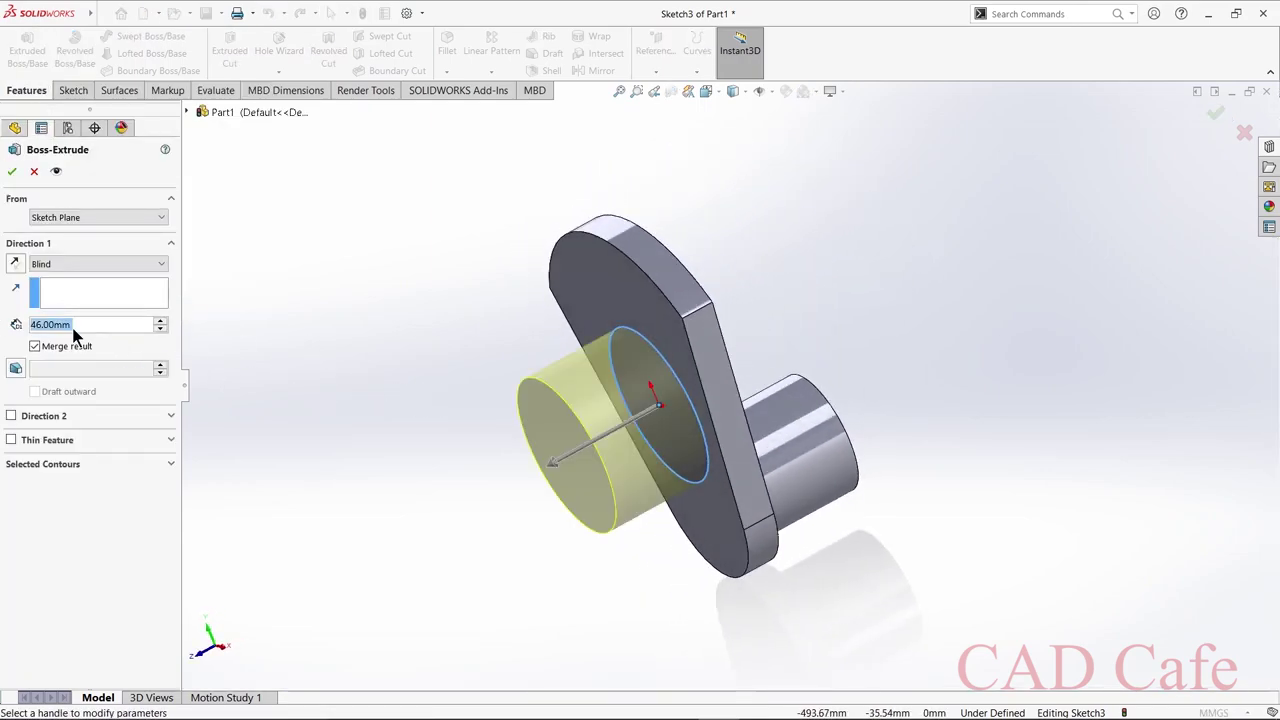
pyautogui.write('38')
pyautogui.press('Return')
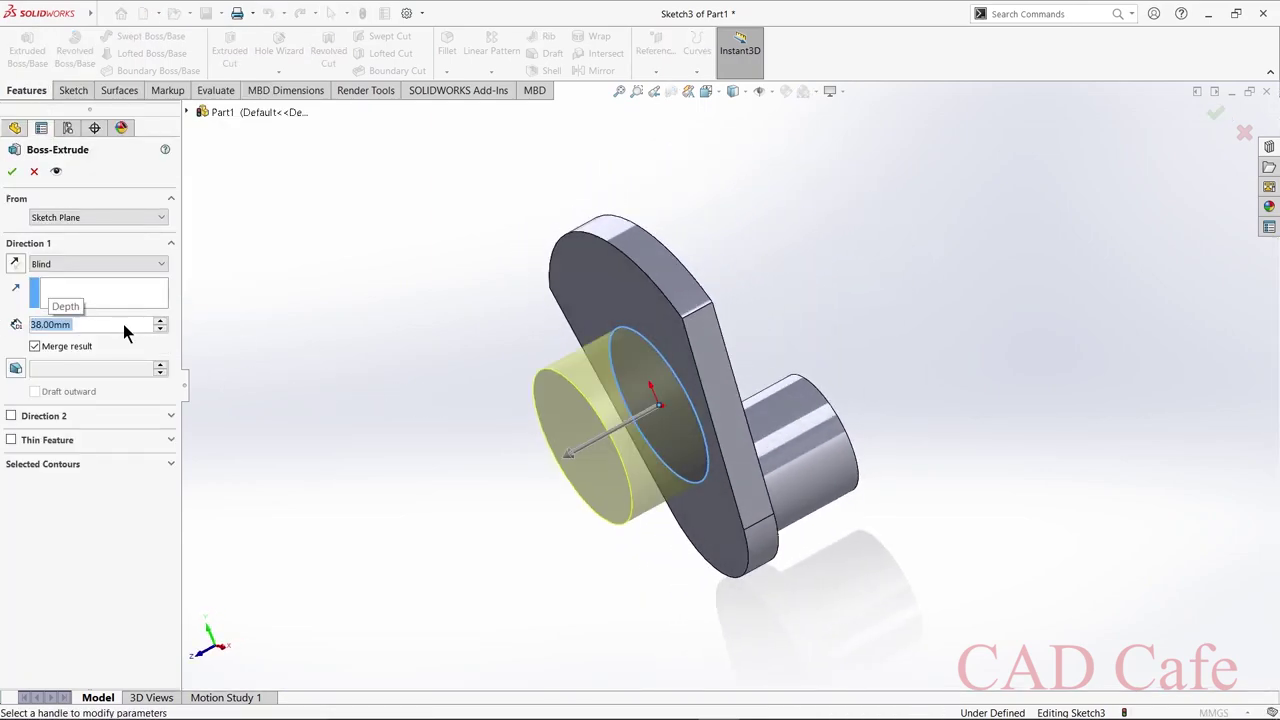
pyautogui.click(10, 172)
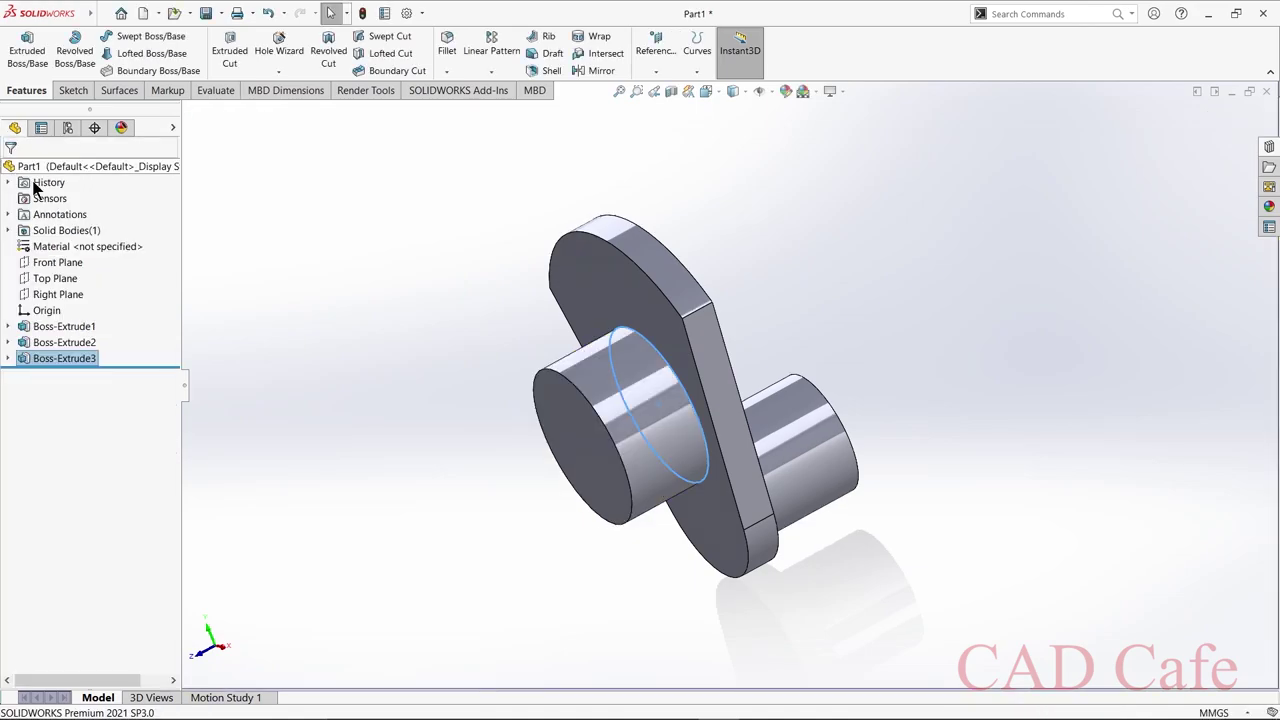
pyautogui.click(447, 421)
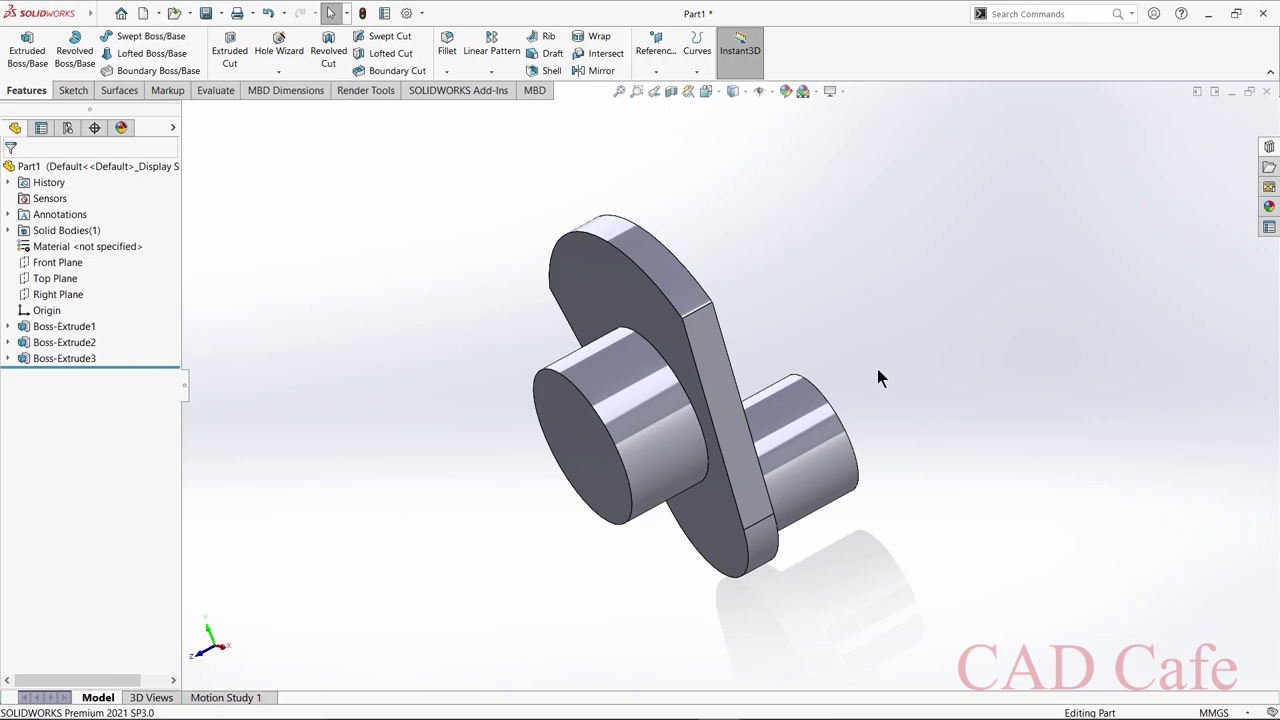
# Create a mid plane between the web's back face and the end face of the back journal.
pyautogui.moveTo(877, 368); pyautogui.dragTo(850, 345, button='middle')
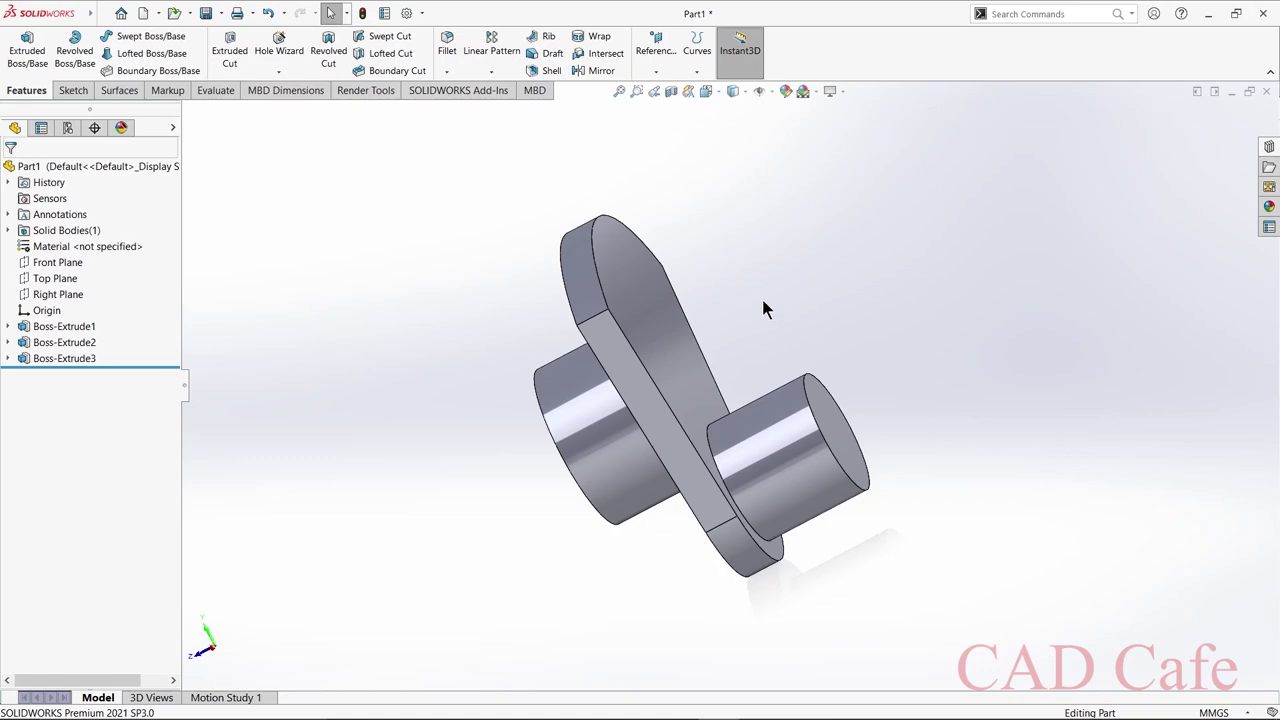
pyautogui.click(656, 71)
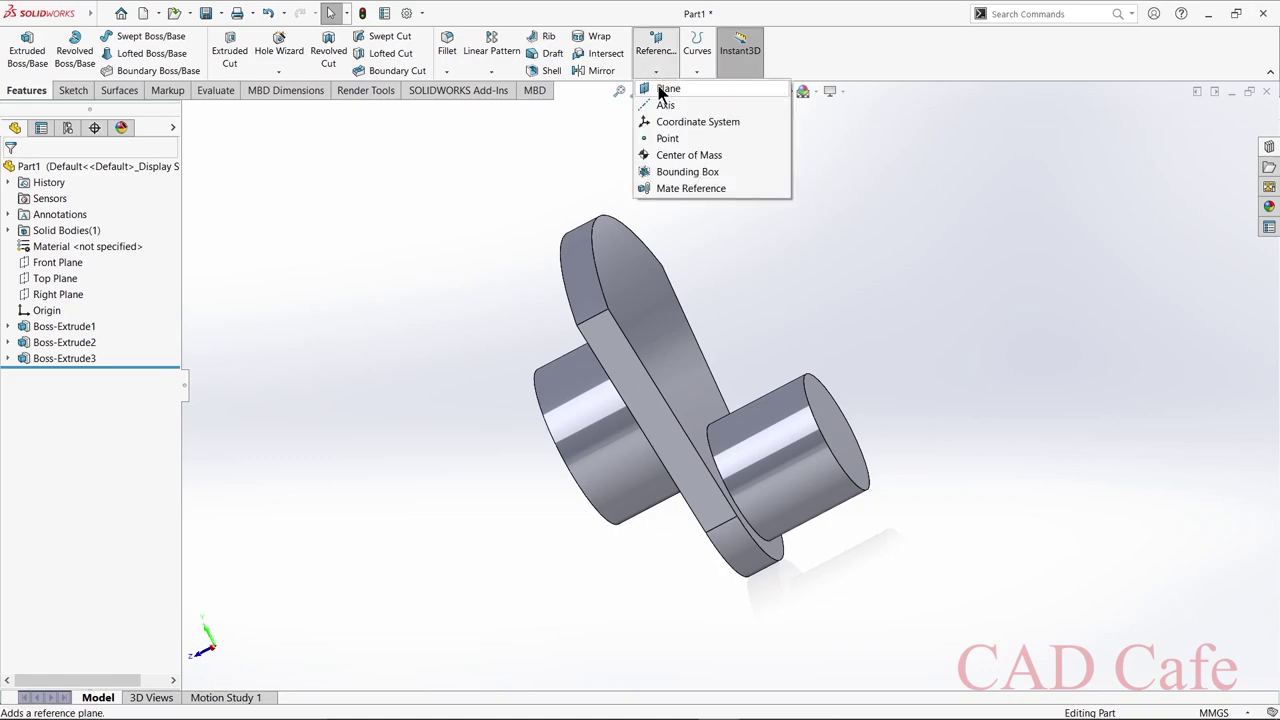
pyautogui.click(660, 93)
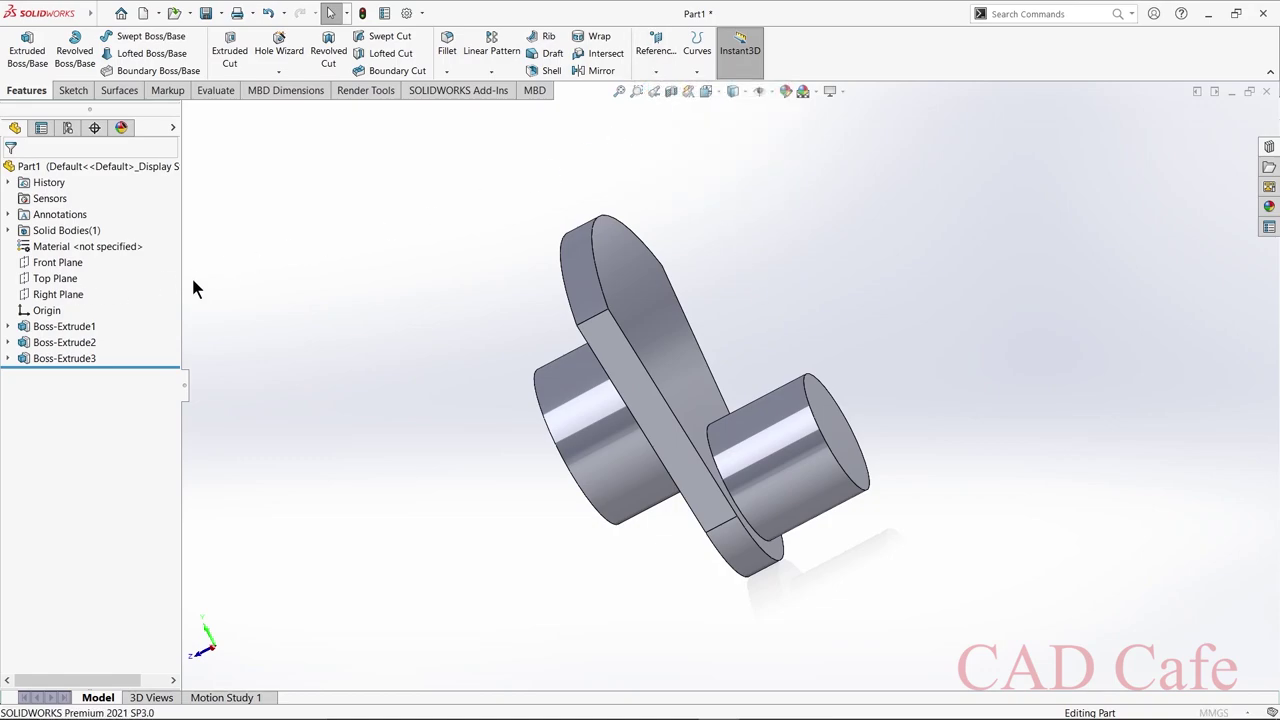
pyautogui.click(658, 306)
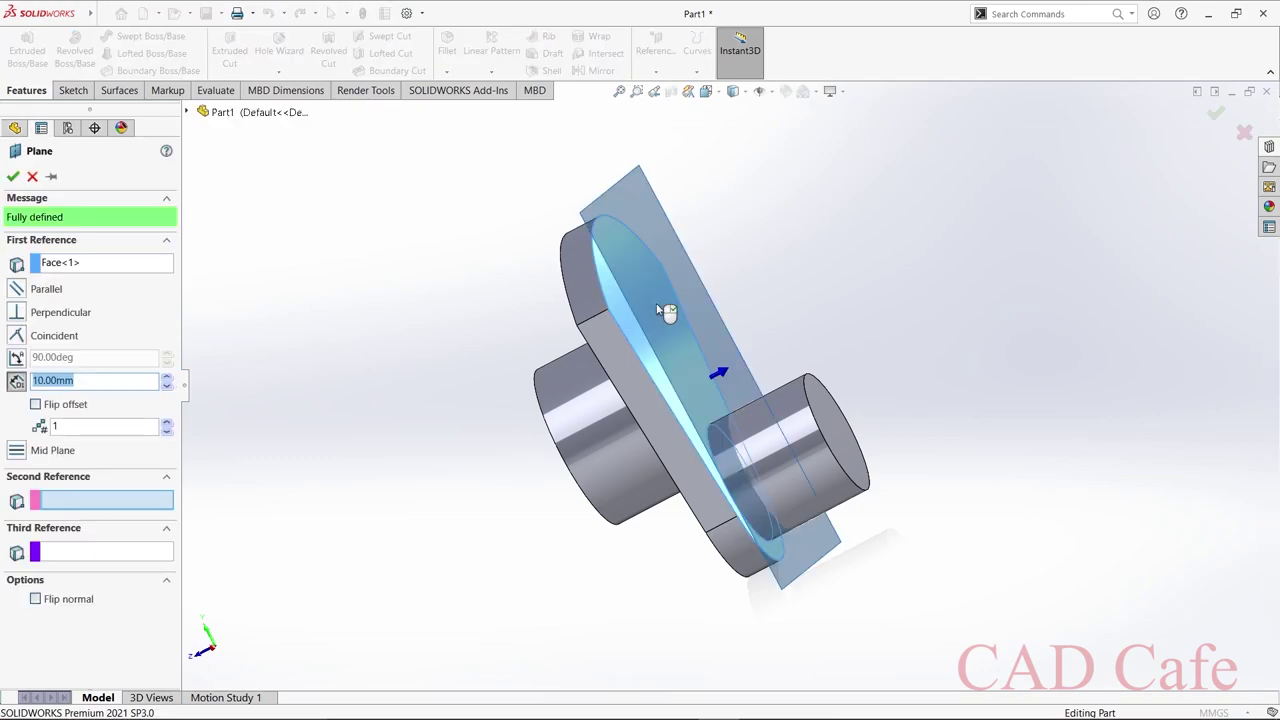
pyautogui.click(840, 445)
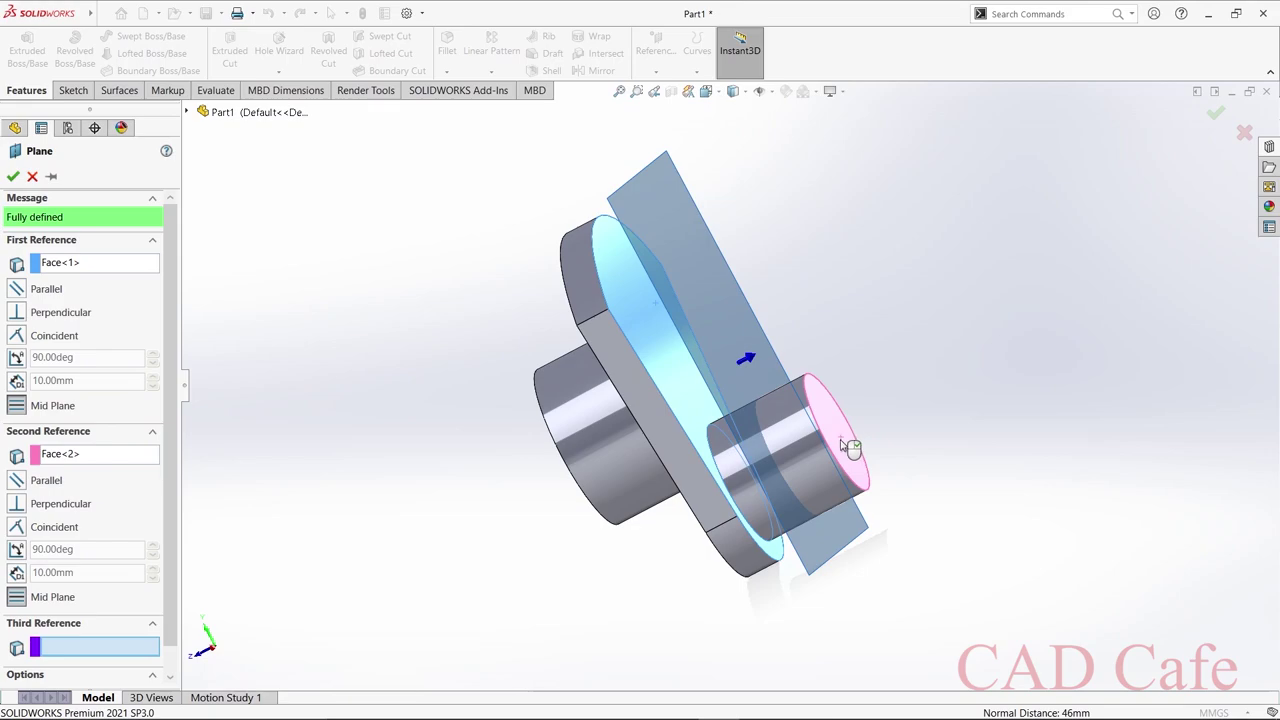
pyautogui.moveTo(880, 394); pyautogui.dragTo(853, 375, button='middle')
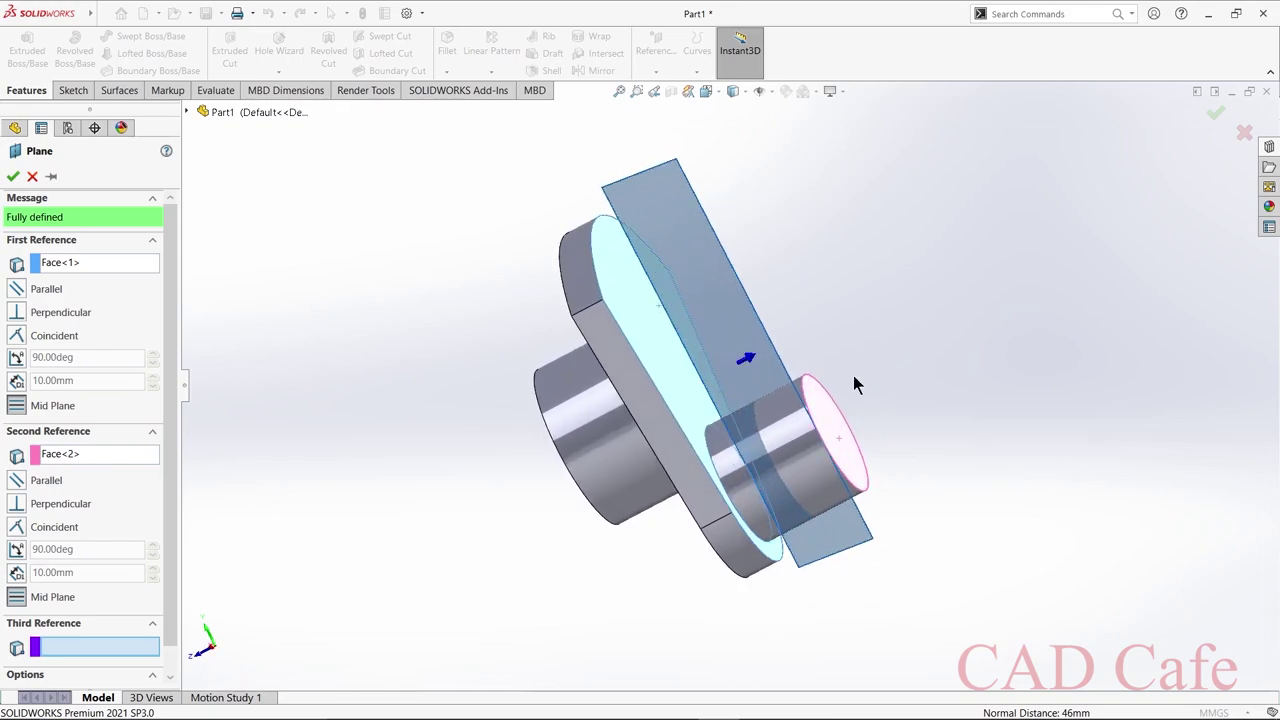
pyautogui.click(12, 177)
# Mirror the web and the front journal features about the new mid plane.
pyautogui.click(603, 70)
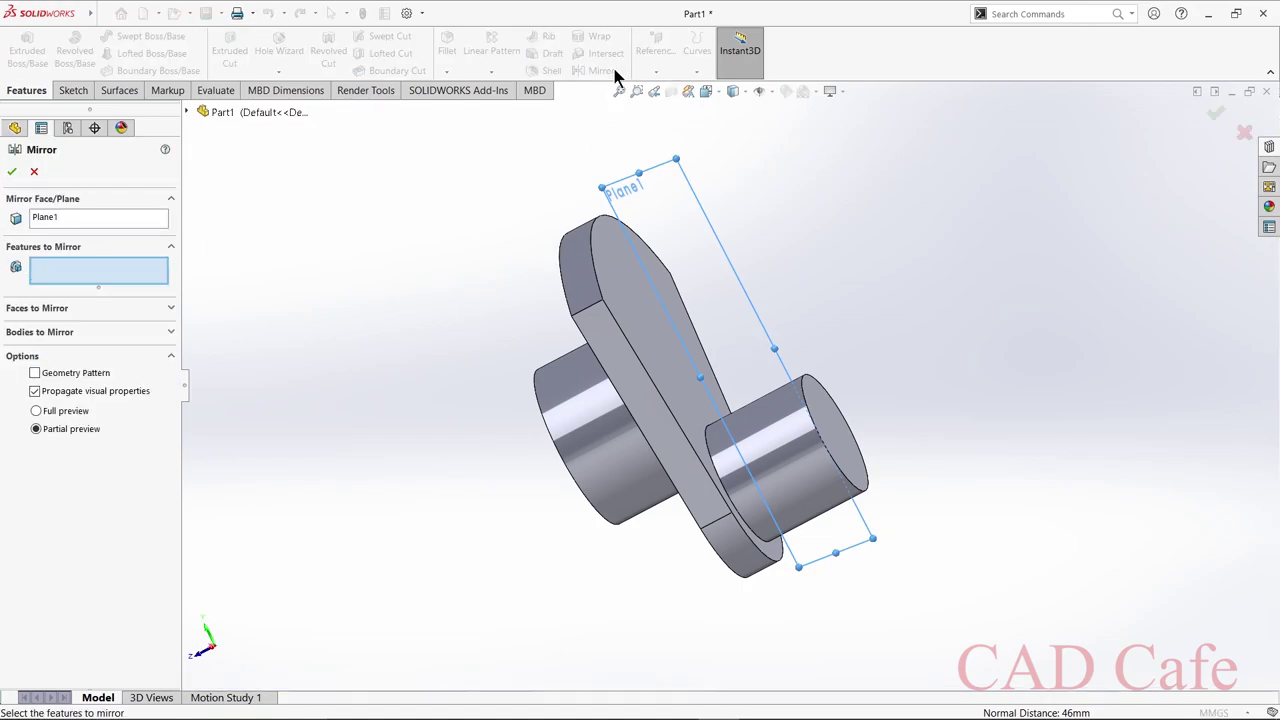
pyautogui.click(592, 346)
pyautogui.click(588, 400)
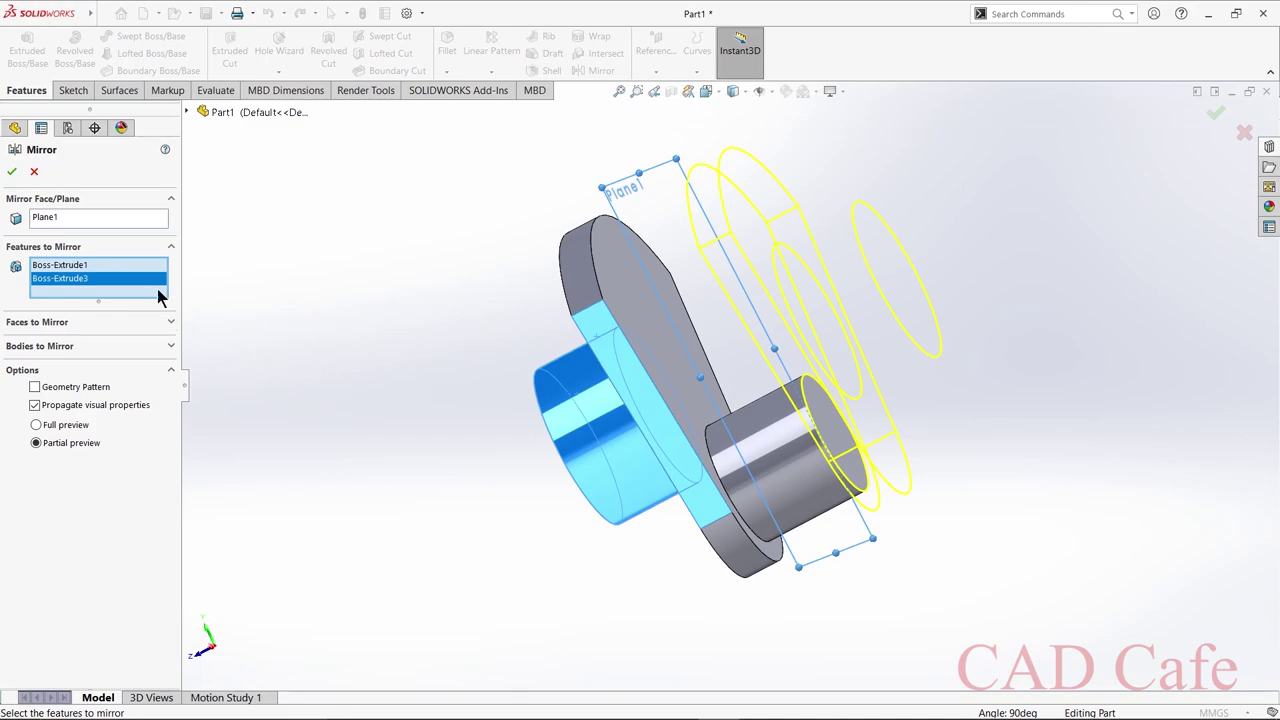
pyautogui.click(10, 172)
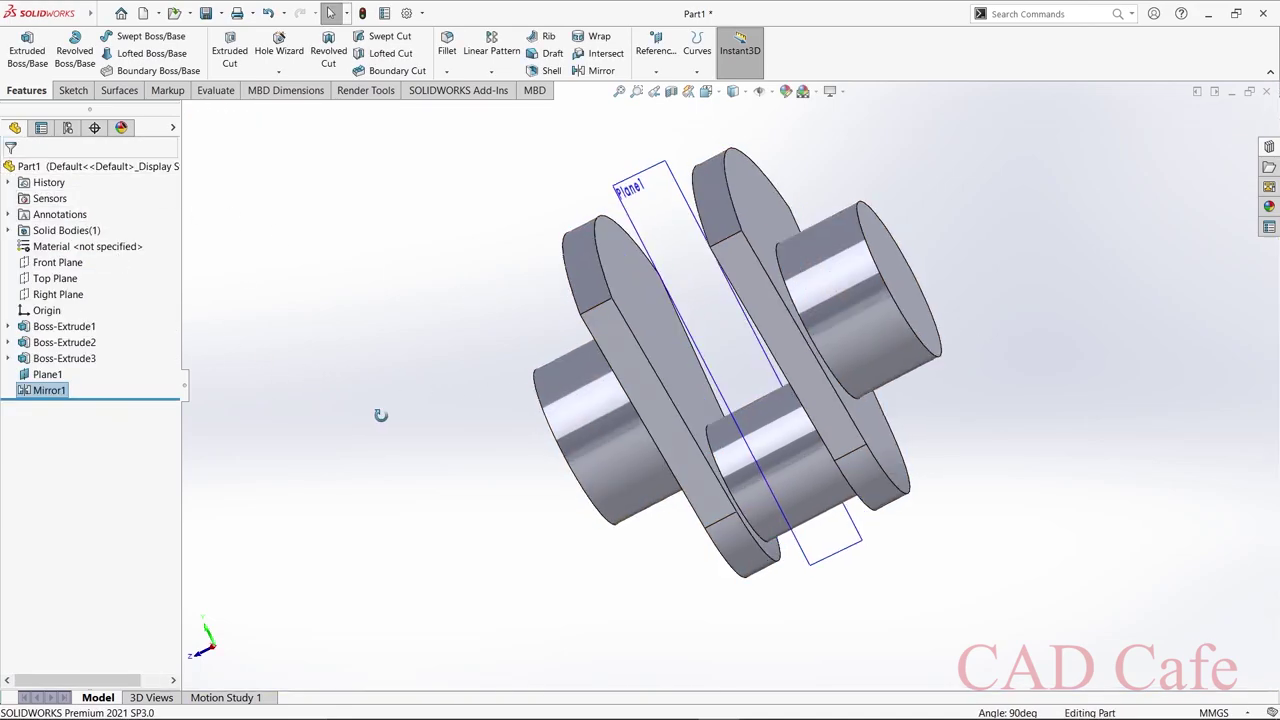
pyautogui.moveTo(380, 415); pyautogui.dragTo(420, 403, button='middle')
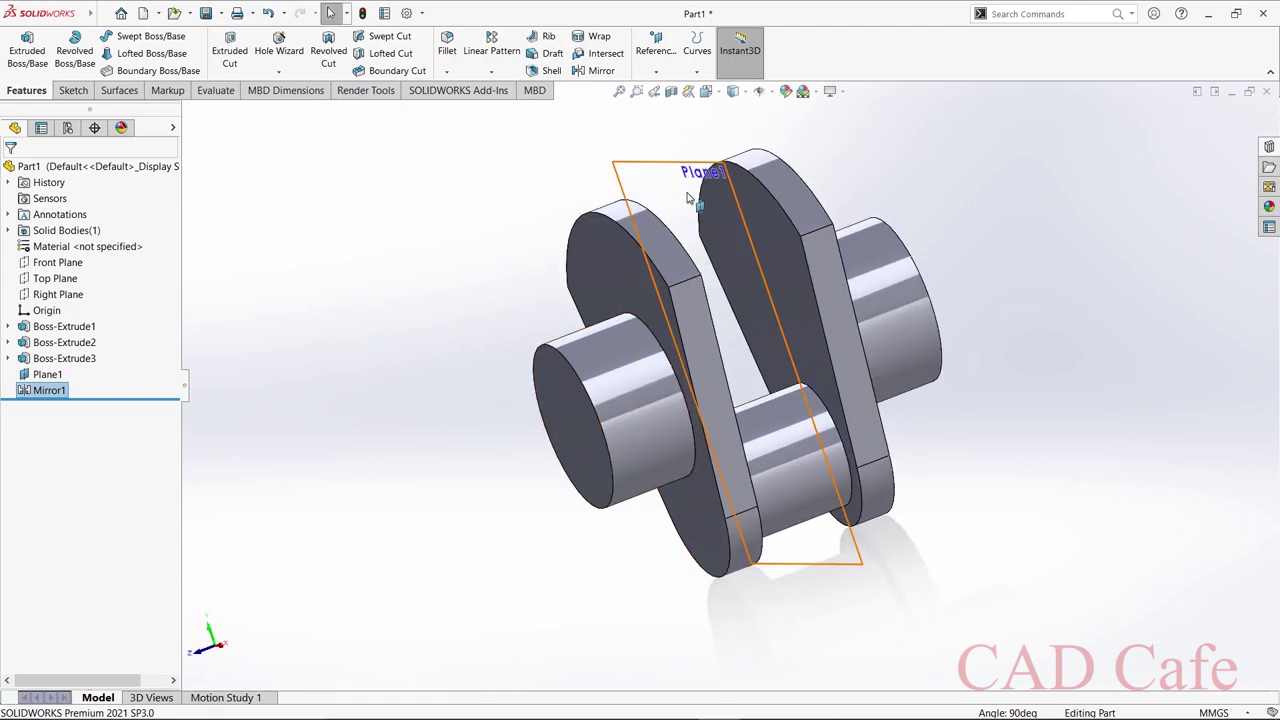
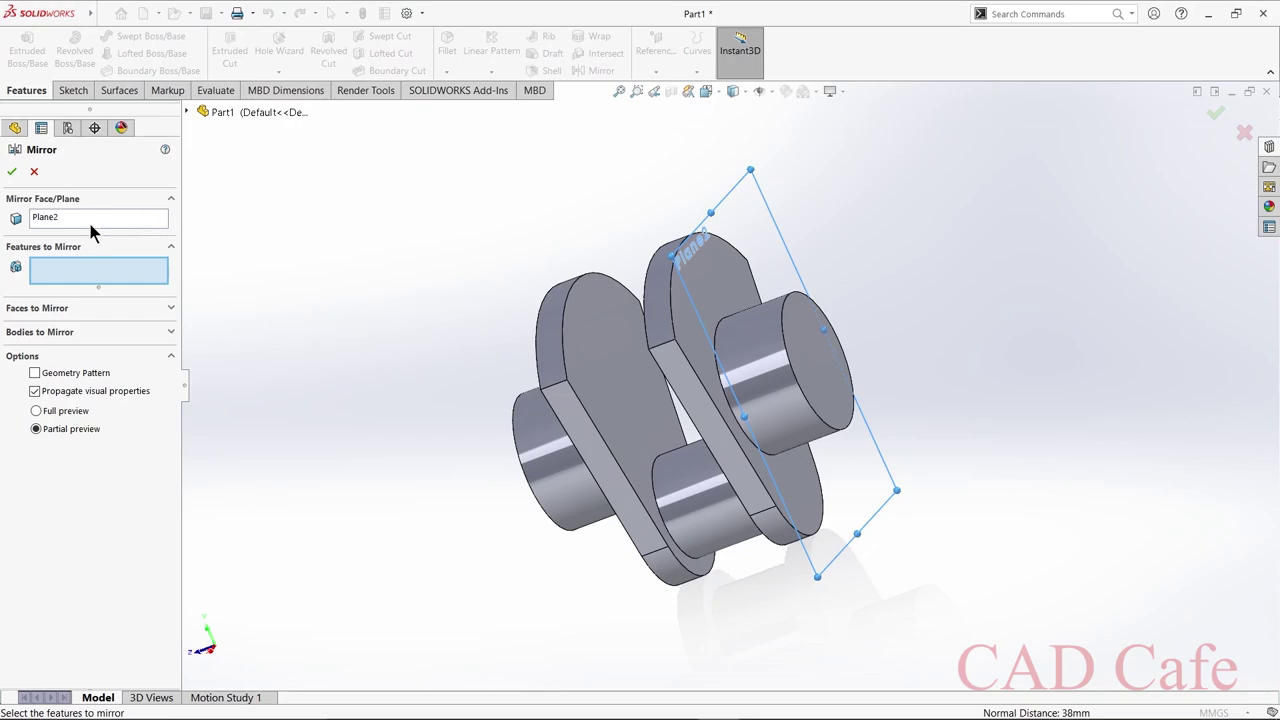
# Mirror the whole crank body about Plane2 at the end journal with Merge solids off, and hide that plane.
pyautogui.moveTo(317, 258); pyautogui.dragTo(356, 169, button='middle')
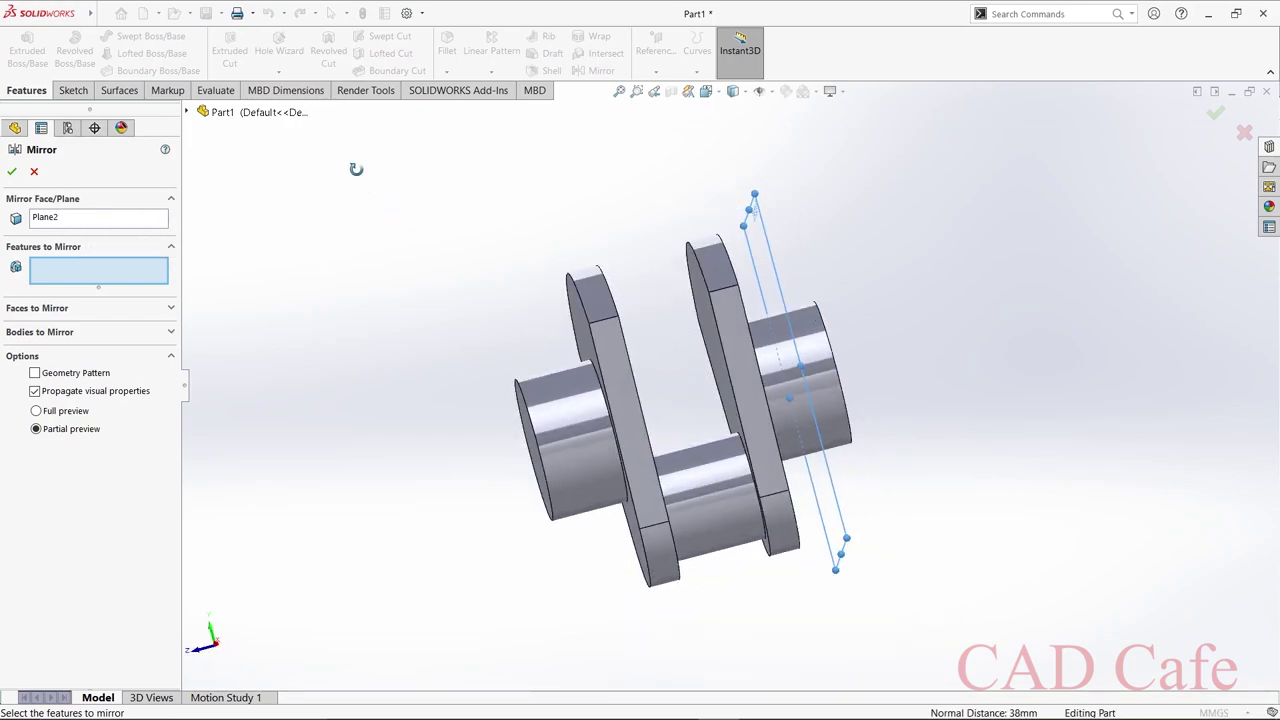
pyautogui.click(152, 331)
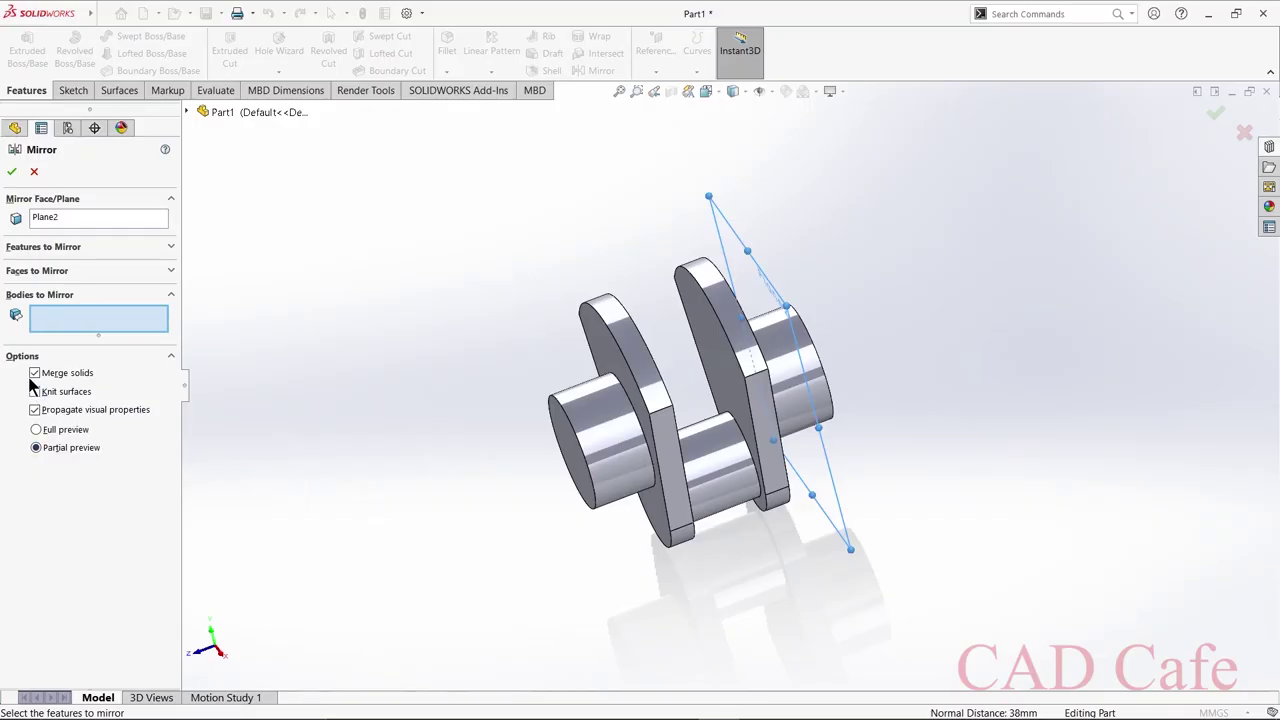
pyautogui.click(35, 373)
pyautogui.click(615, 462)
pyautogui.click(12, 171)
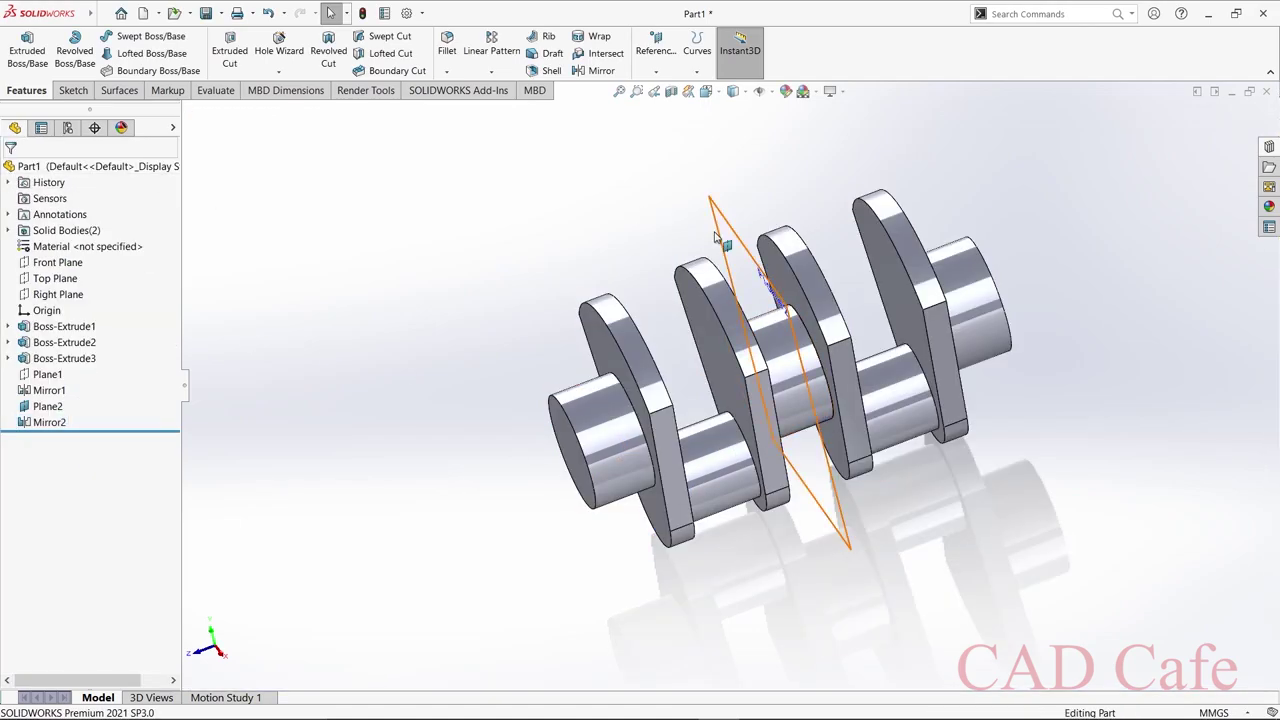
pyautogui.click(737, 228)
pyautogui.click(804, 191)
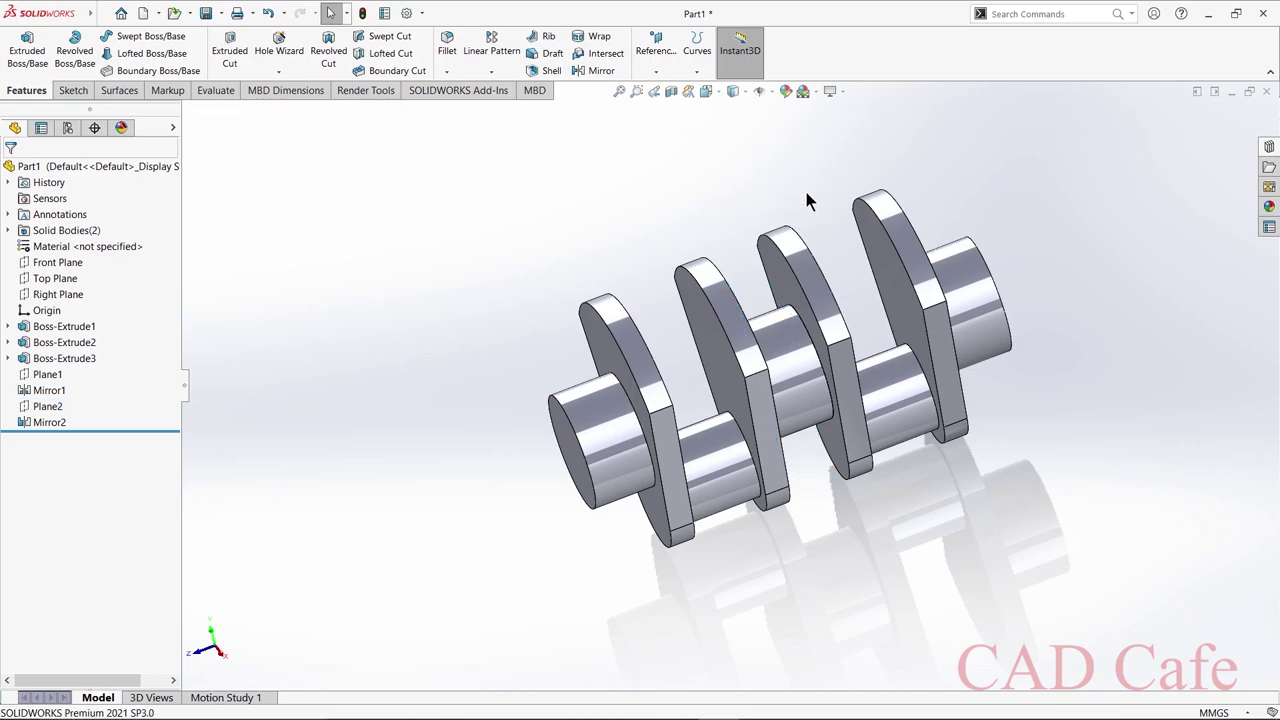
# Rotate the mirrored crank body 180° about its Z axis with Move/Copy Body, without making a copy.
pyautogui.click(104, 14)
pyautogui.moveTo(202, 17)
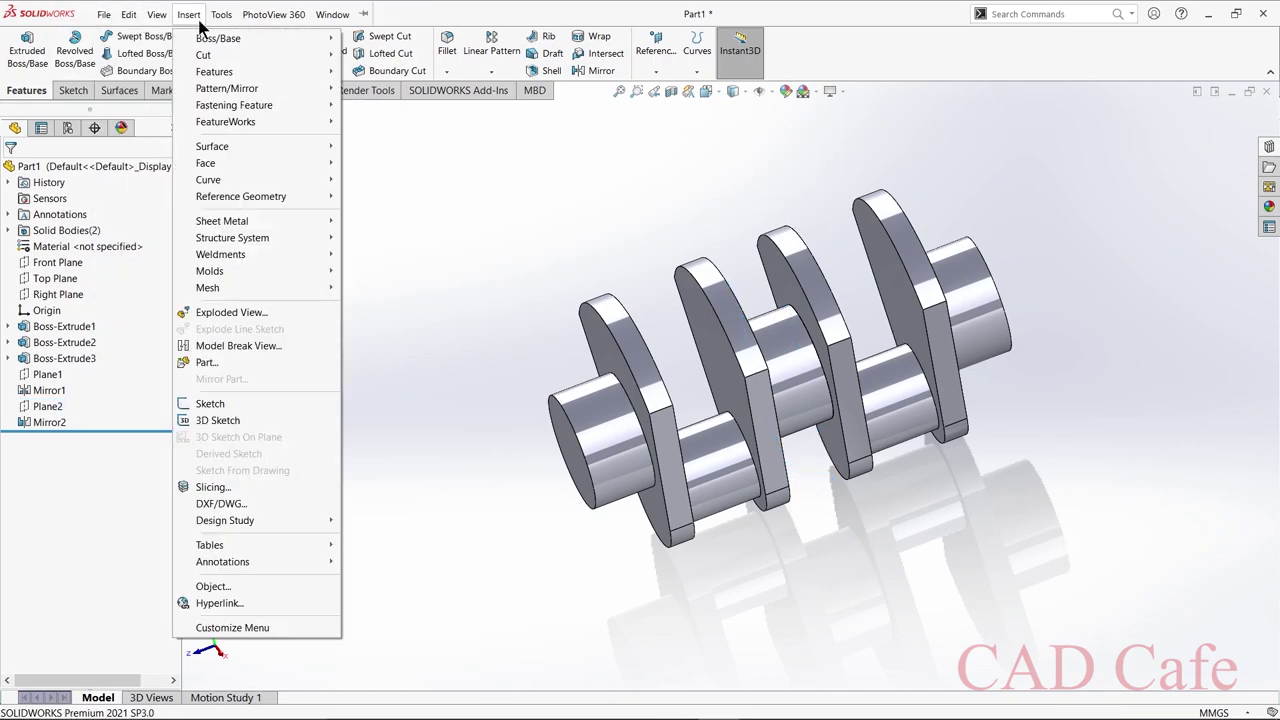
pyautogui.moveTo(249, 71)
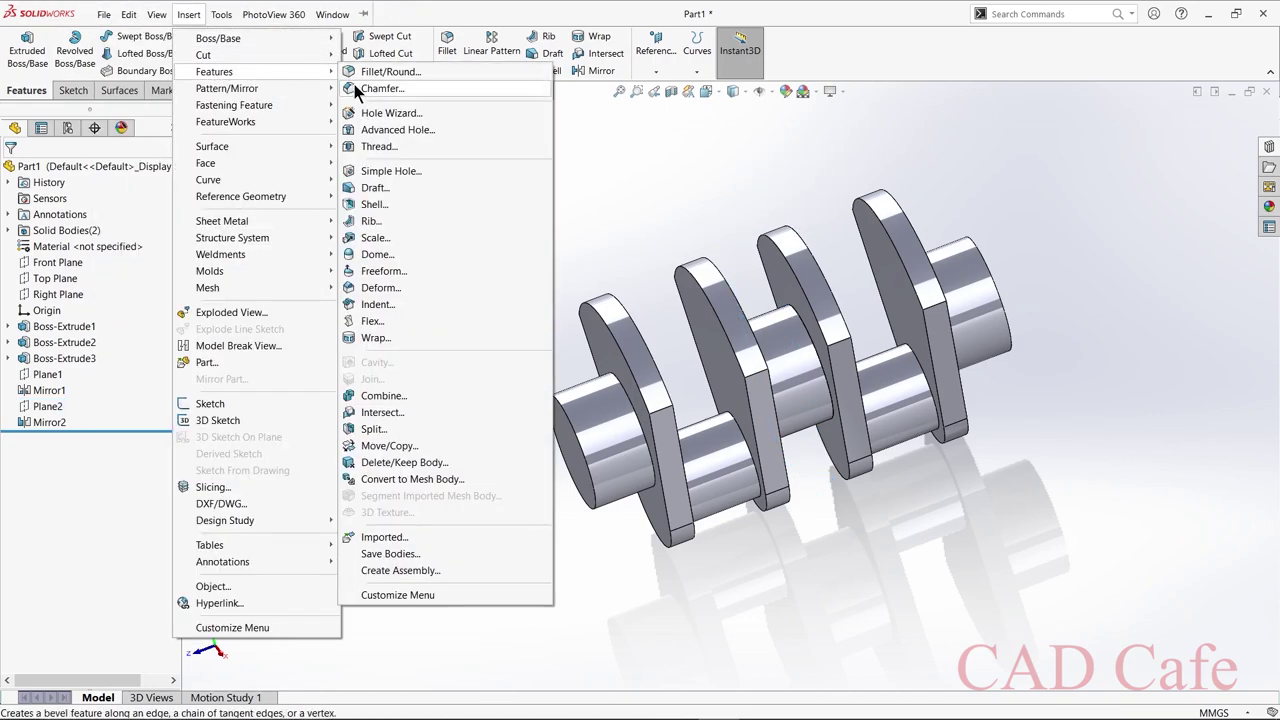
pyautogui.click(389, 446)
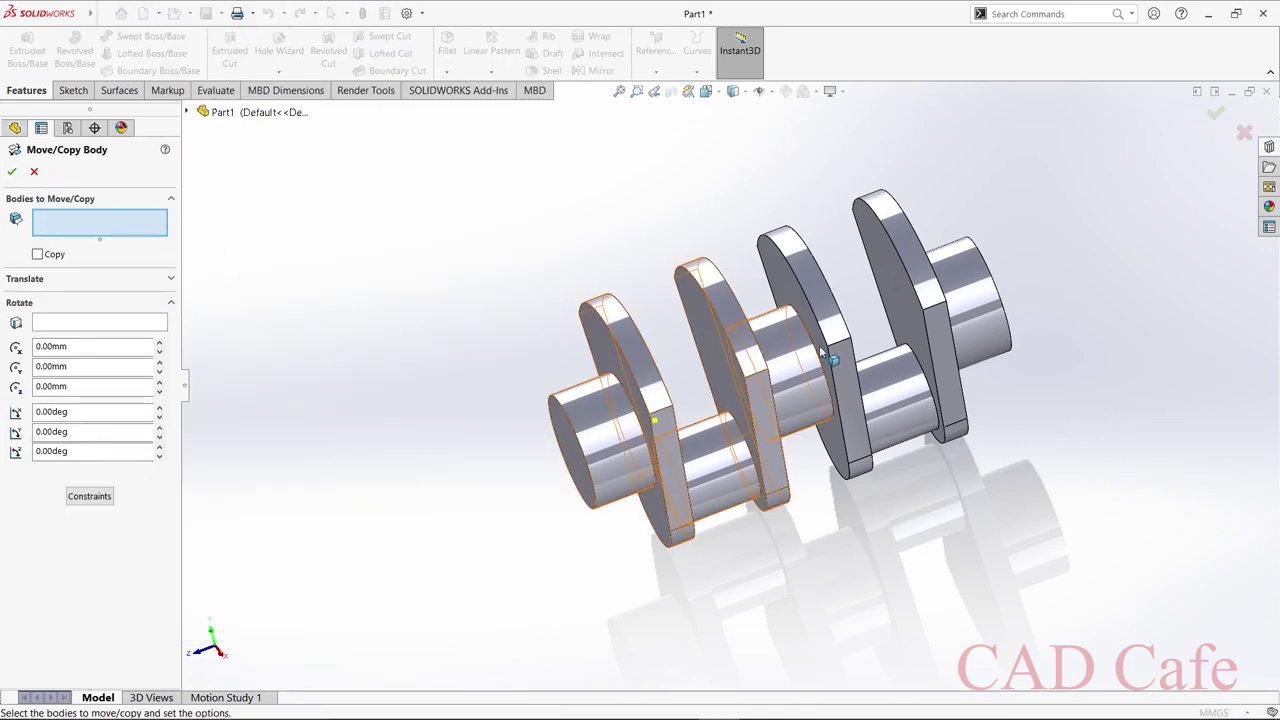
pyautogui.click(876, 408)
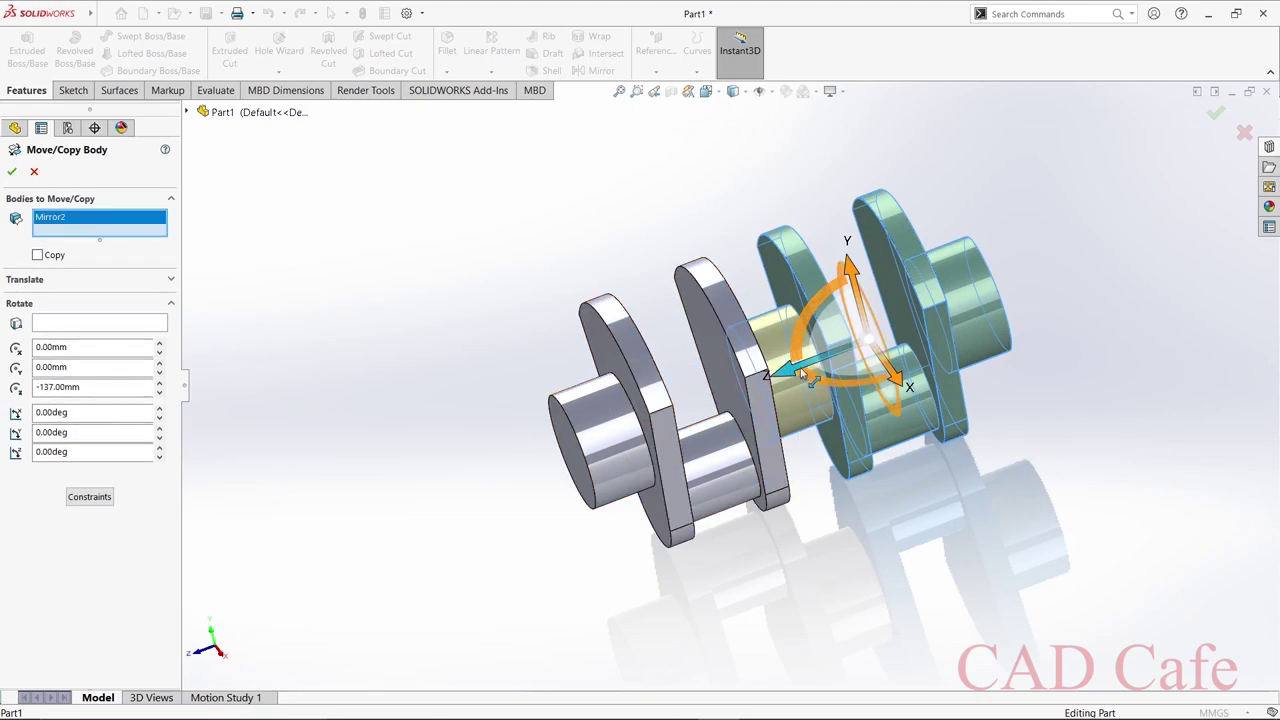
pyautogui.doubleClick(93, 452)
pyautogui.write('180')
pyautogui.press('Return')
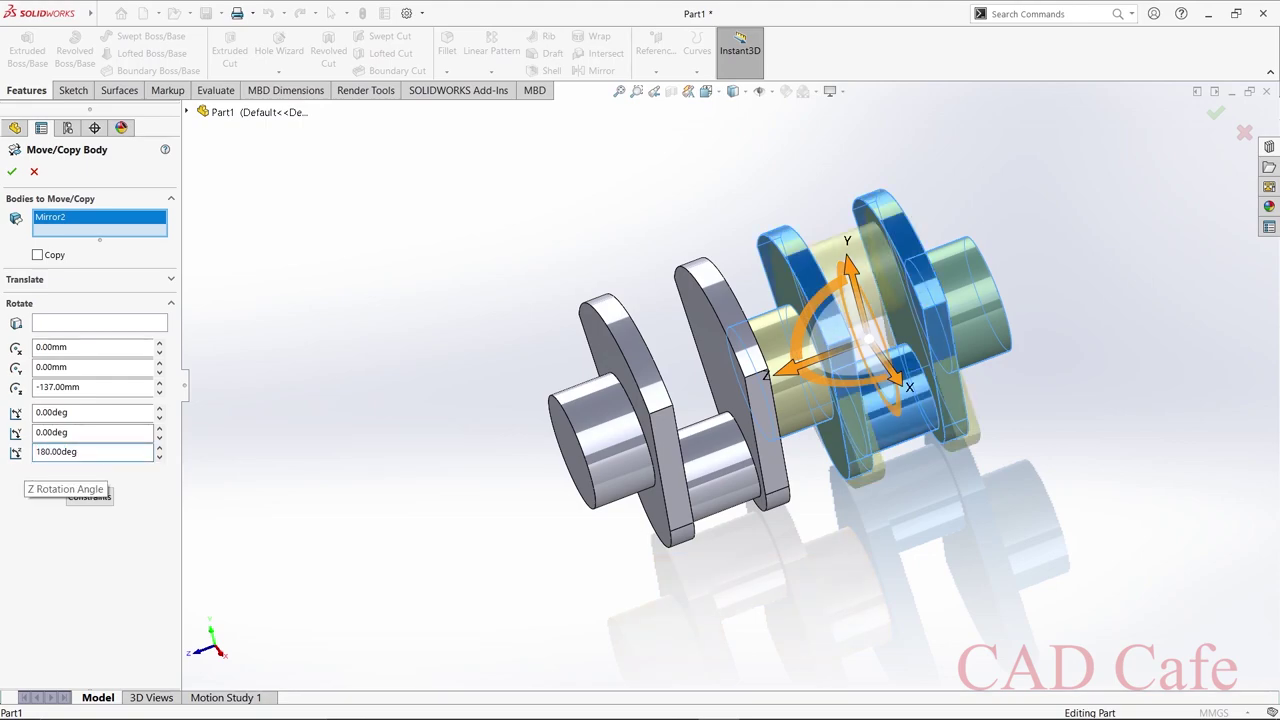
pyautogui.click(12, 174)
pyautogui.moveTo(339, 247); pyautogui.dragTo(380, 195, button='middle')
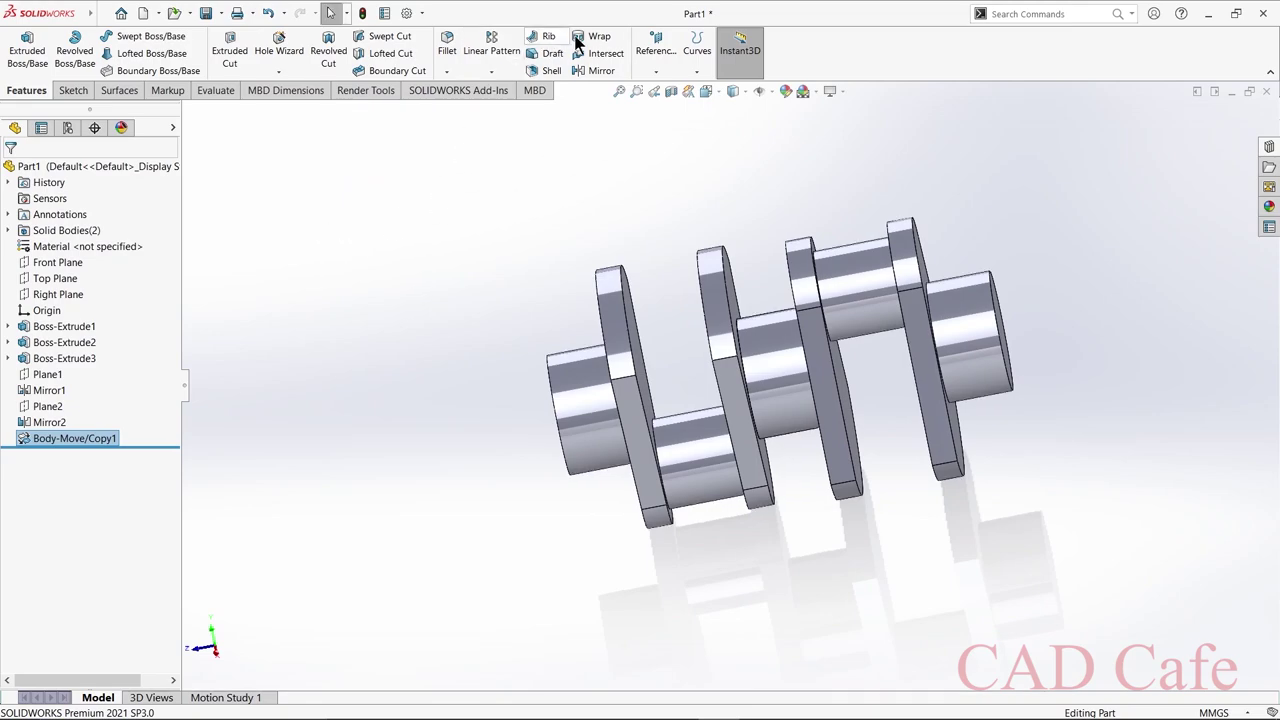
# Create a mid plane between the rotated body's outermost web face and the end face of its outer journal.
pyautogui.click(657, 72)
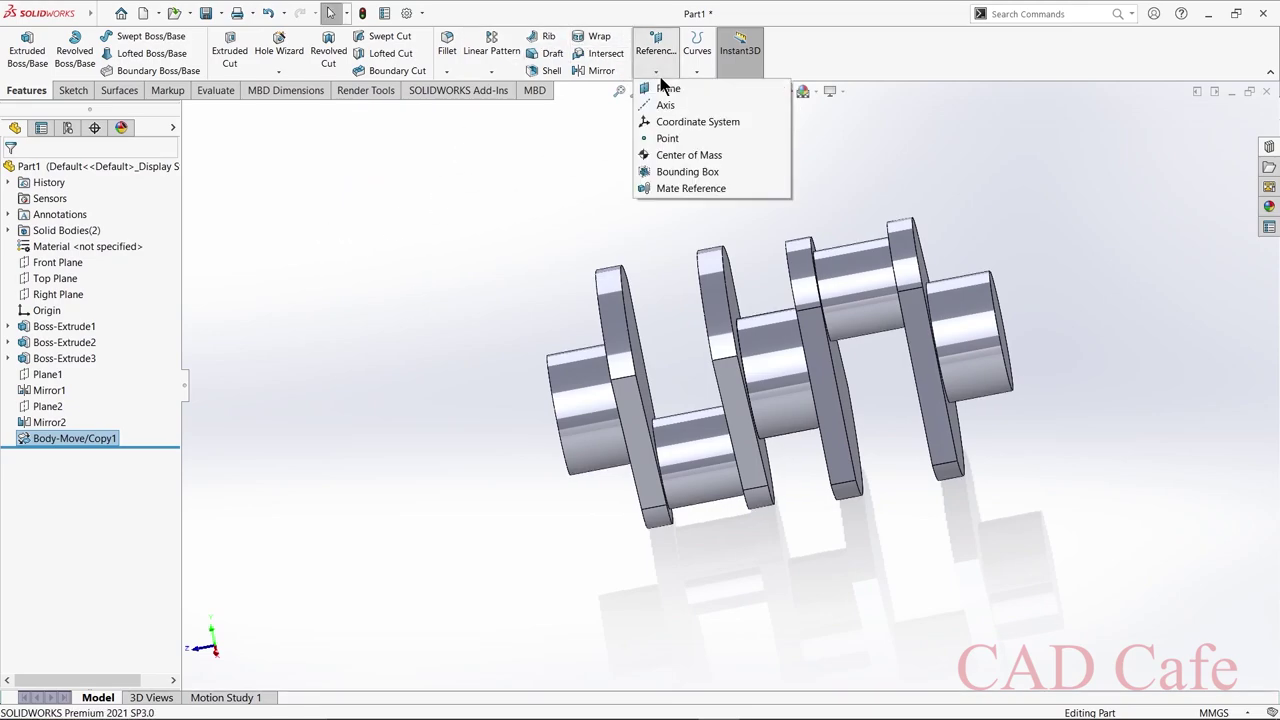
pyautogui.click(665, 90)
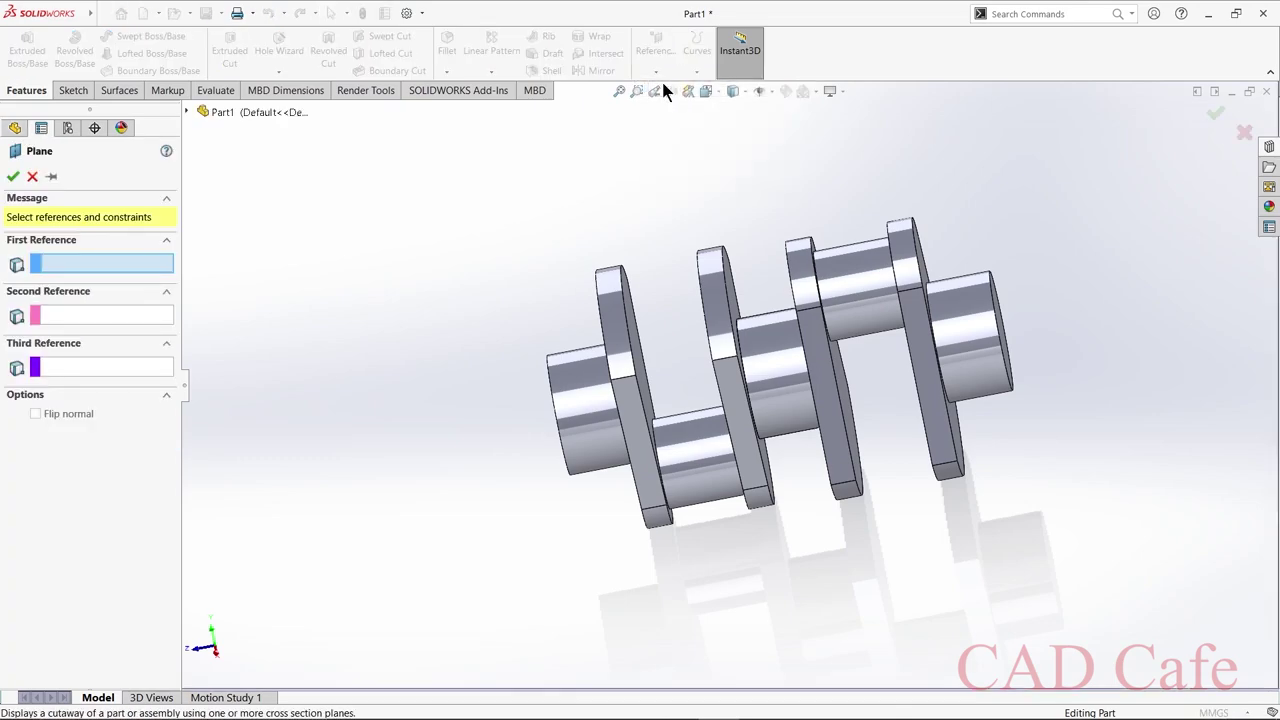
pyautogui.moveTo(956, 187); pyautogui.dragTo(921, 196, button='middle')
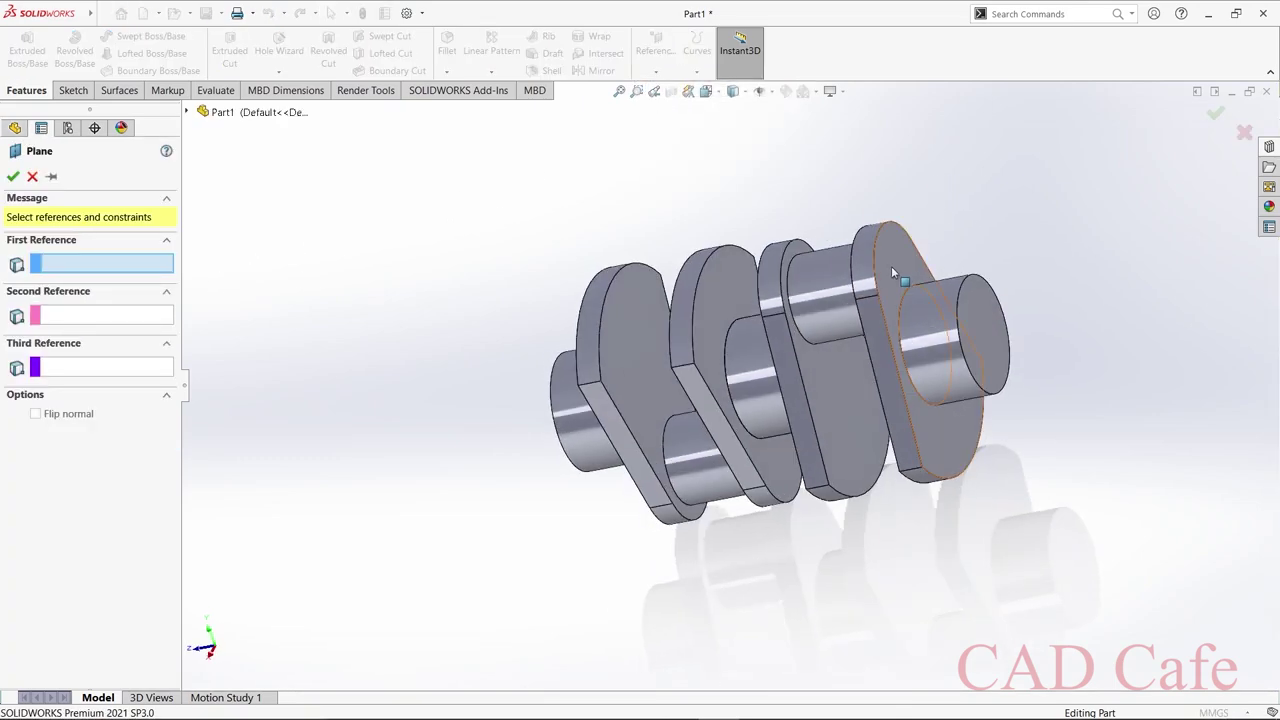
pyautogui.click(967, 318)
pyautogui.click(967, 318)
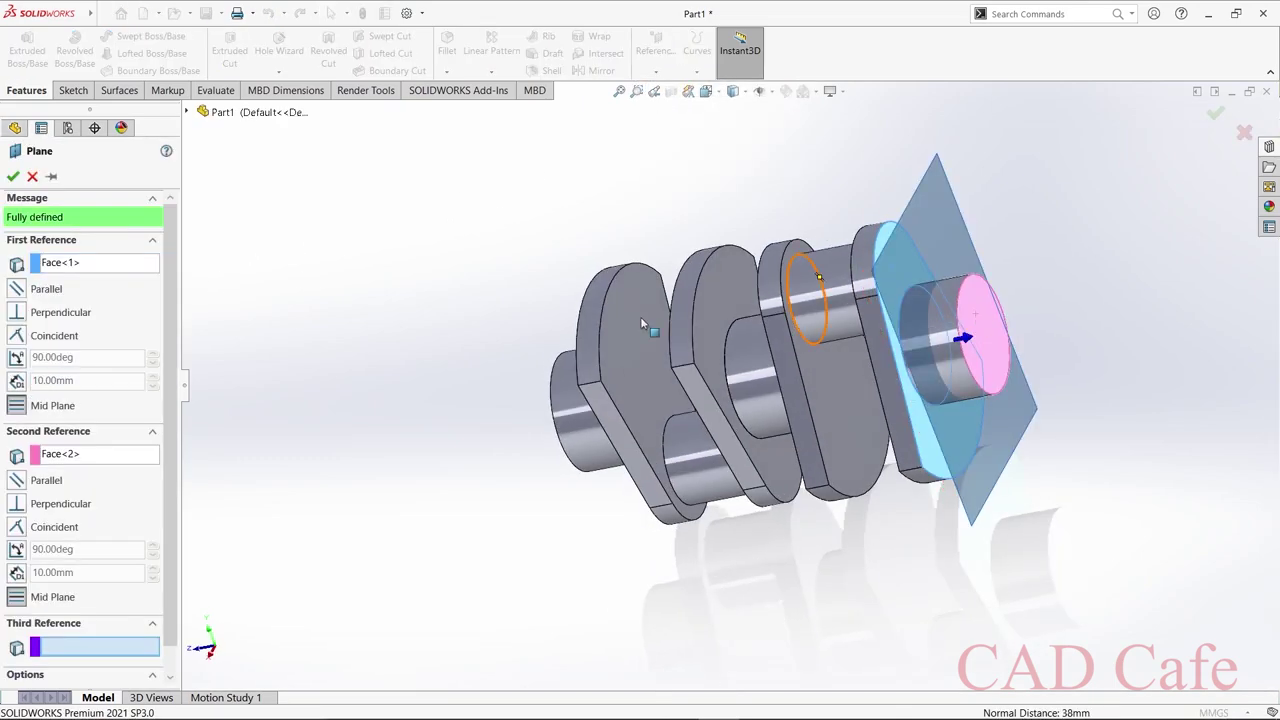
pyautogui.click(13, 176)
# Mirror both crank bodies about the new end-journal mid plane with Merge solids off.
pyautogui.moveTo(323, 225); pyautogui.dragTo(510, 210, button='middle')
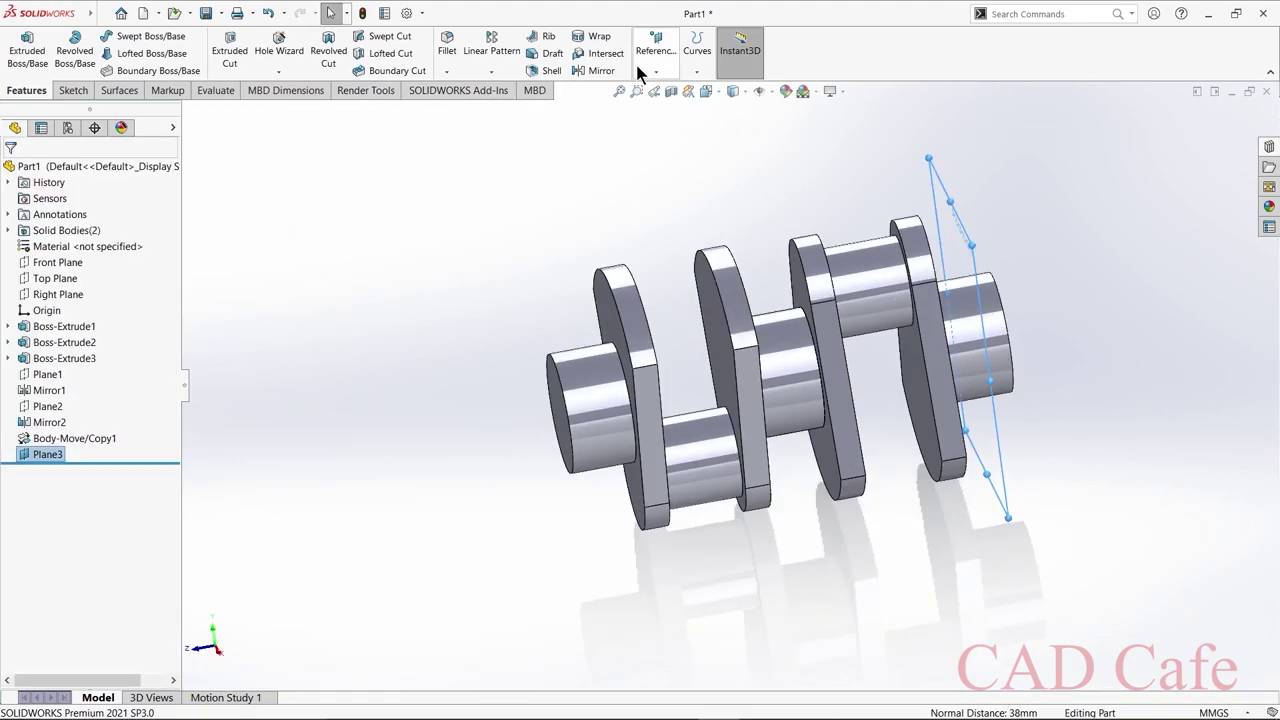
pyautogui.click(603, 71)
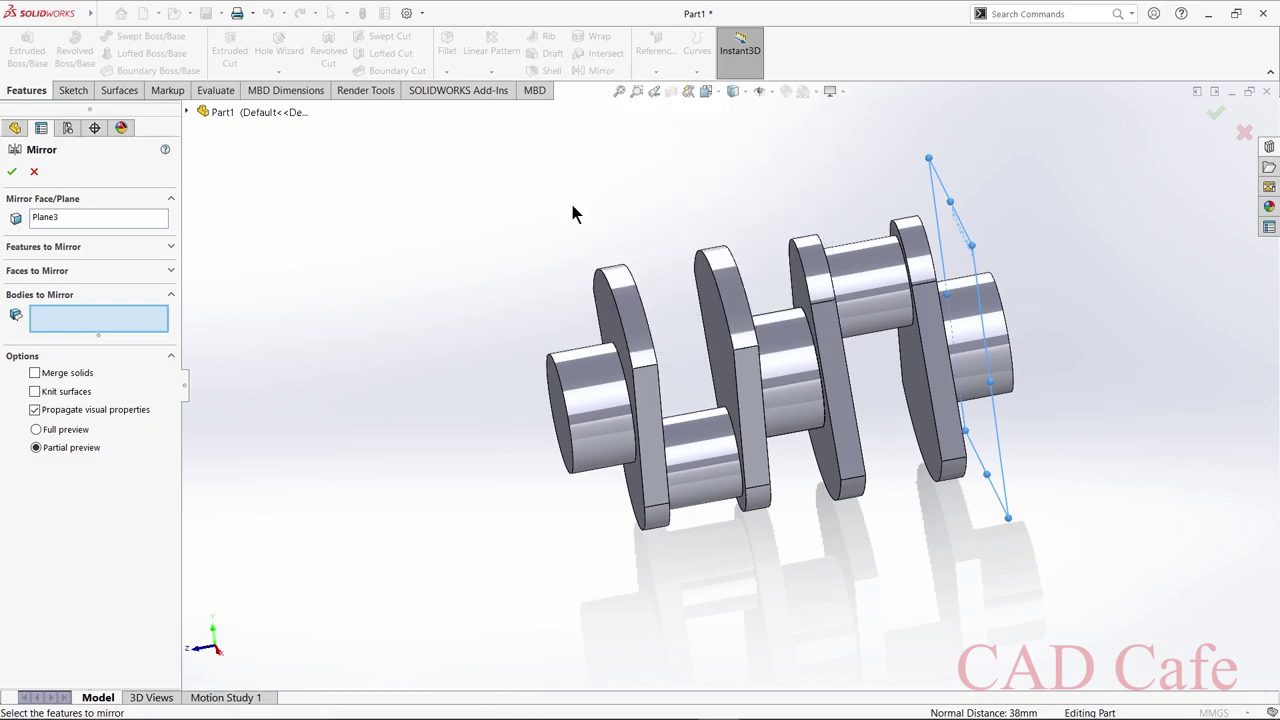
pyautogui.click(645, 365)
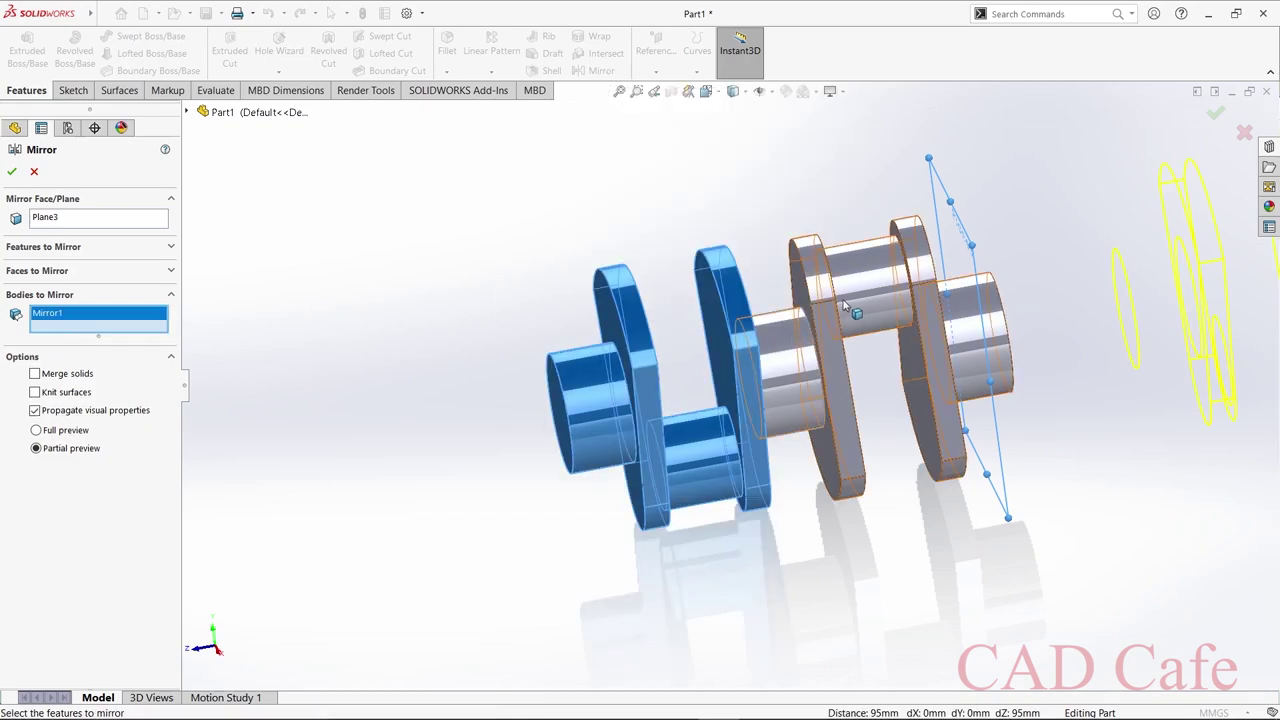
pyautogui.click(850, 299)
pyautogui.scroll(5, 857, 290)
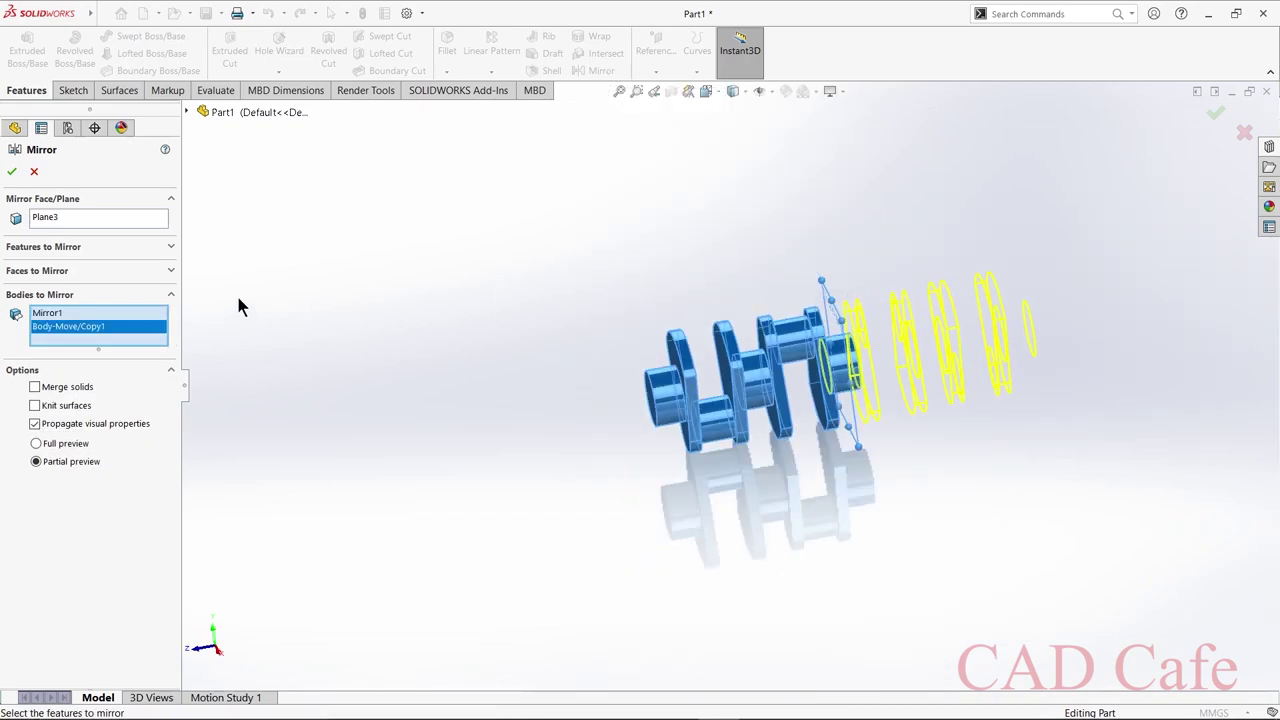
pyautogui.click(12, 171)
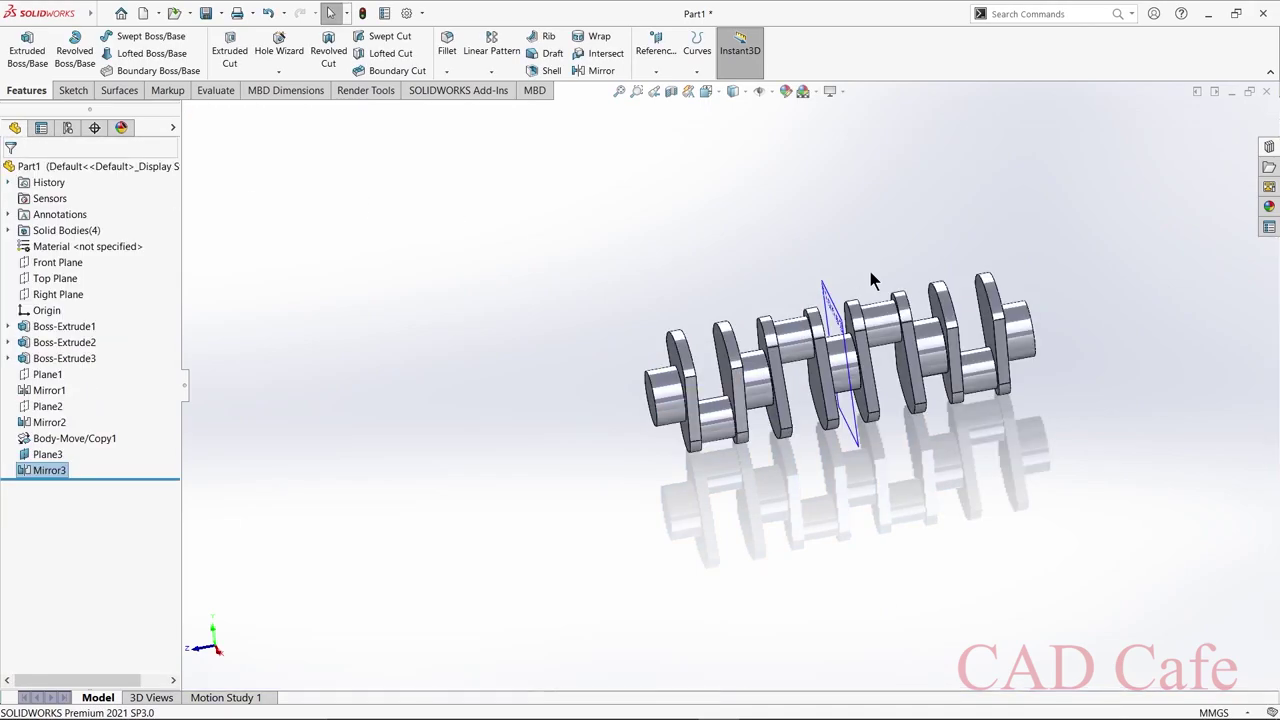
# Hide the mid plane that was used to mirror the two crank bodies.
pyautogui.scroll(-3, 771, 345)
pyautogui.click(766, 350)
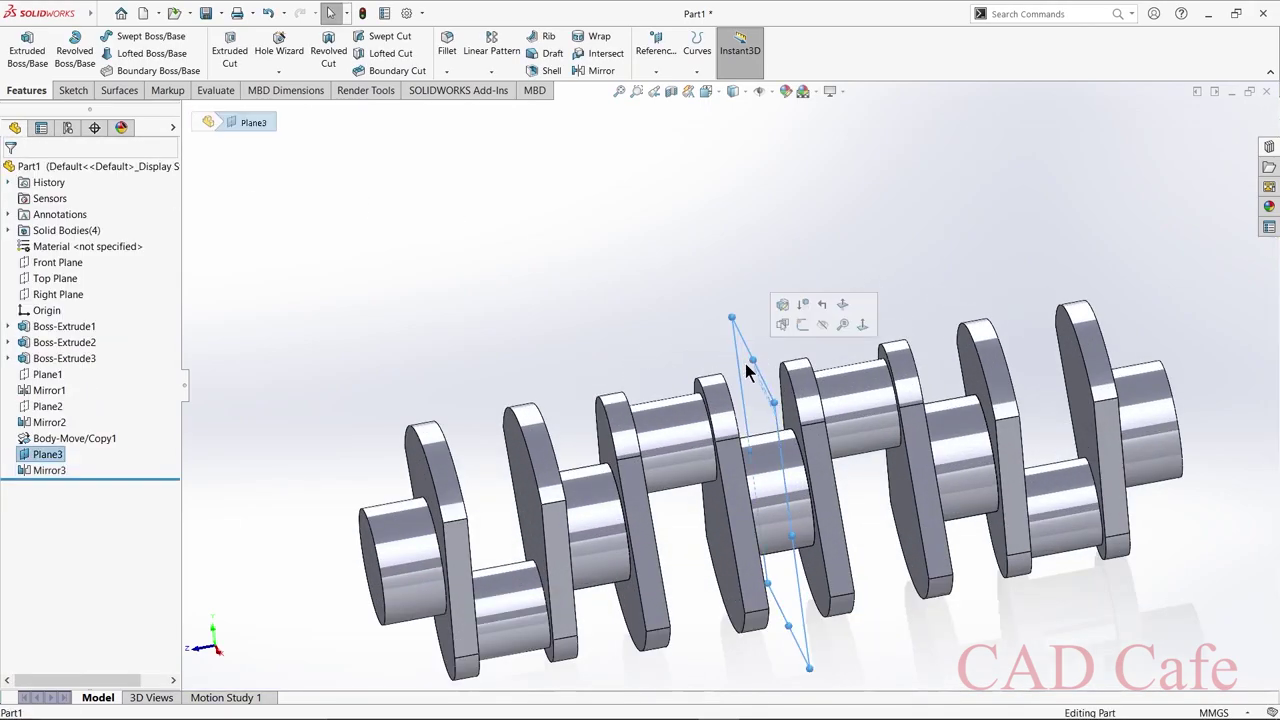
pyautogui.click(822, 326)
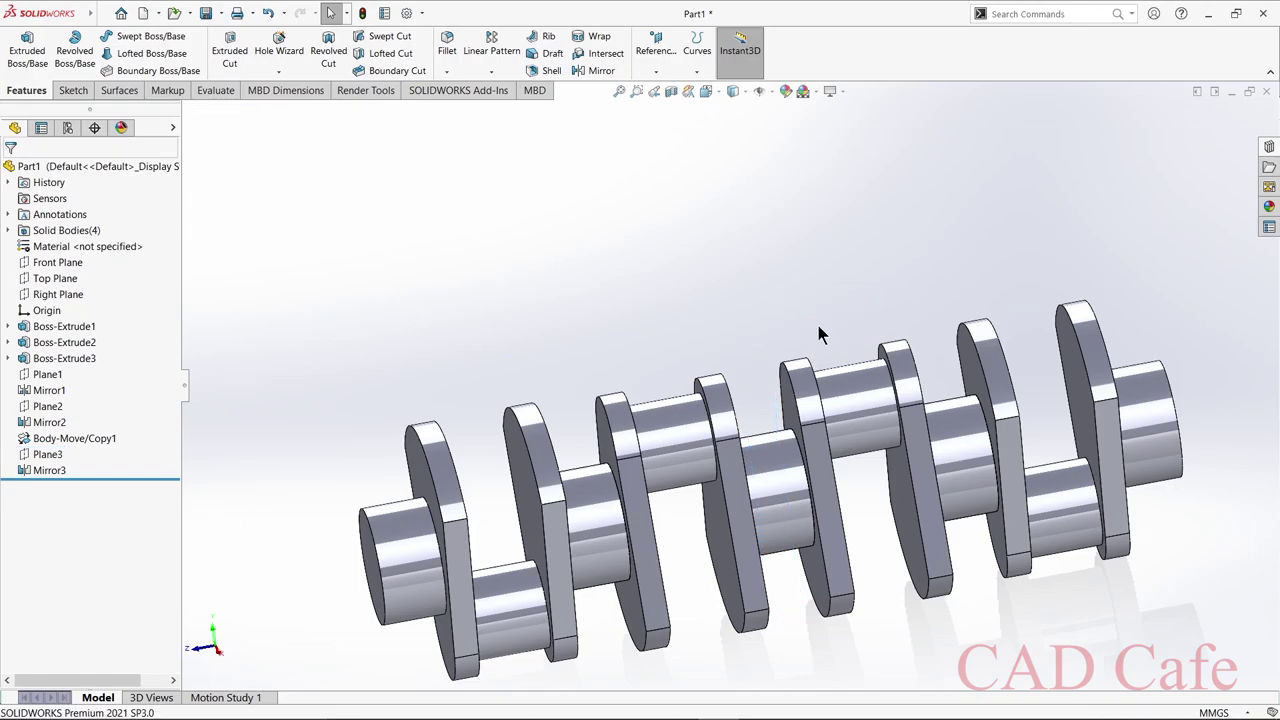
pyautogui.scroll(3, 815, 330)
pyautogui.click(102, 14)
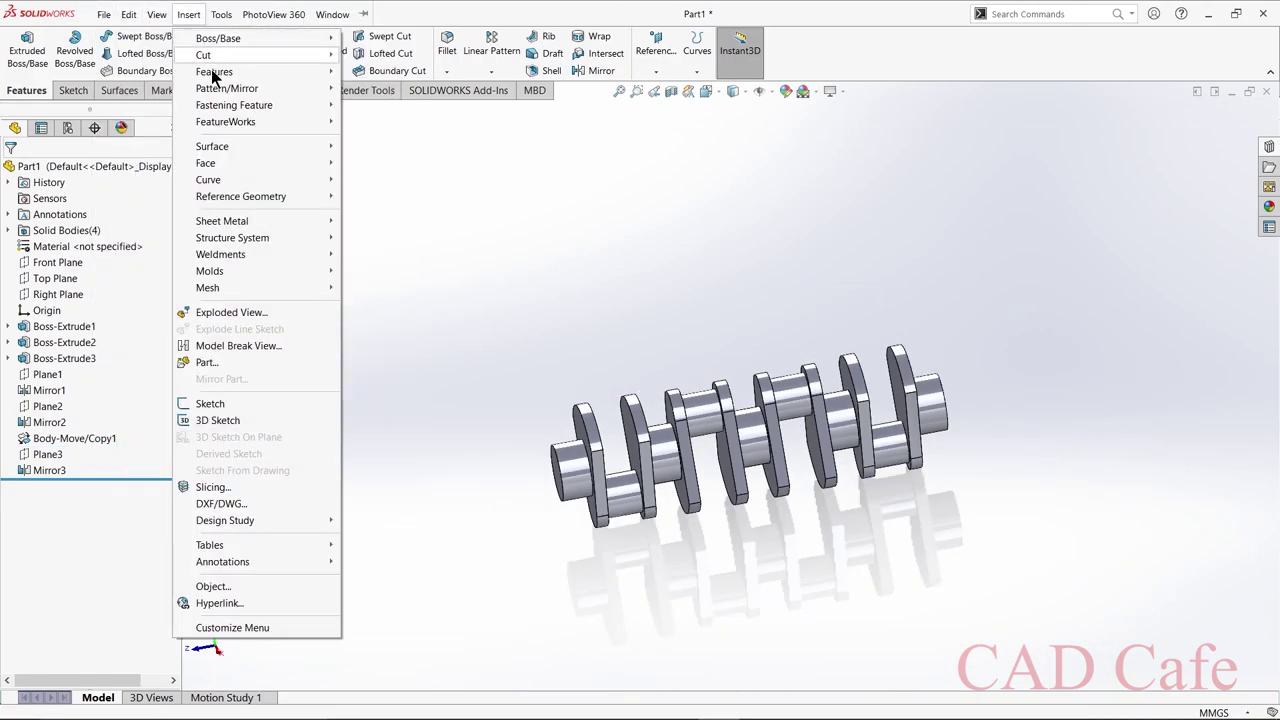
pyautogui.moveTo(246, 74)
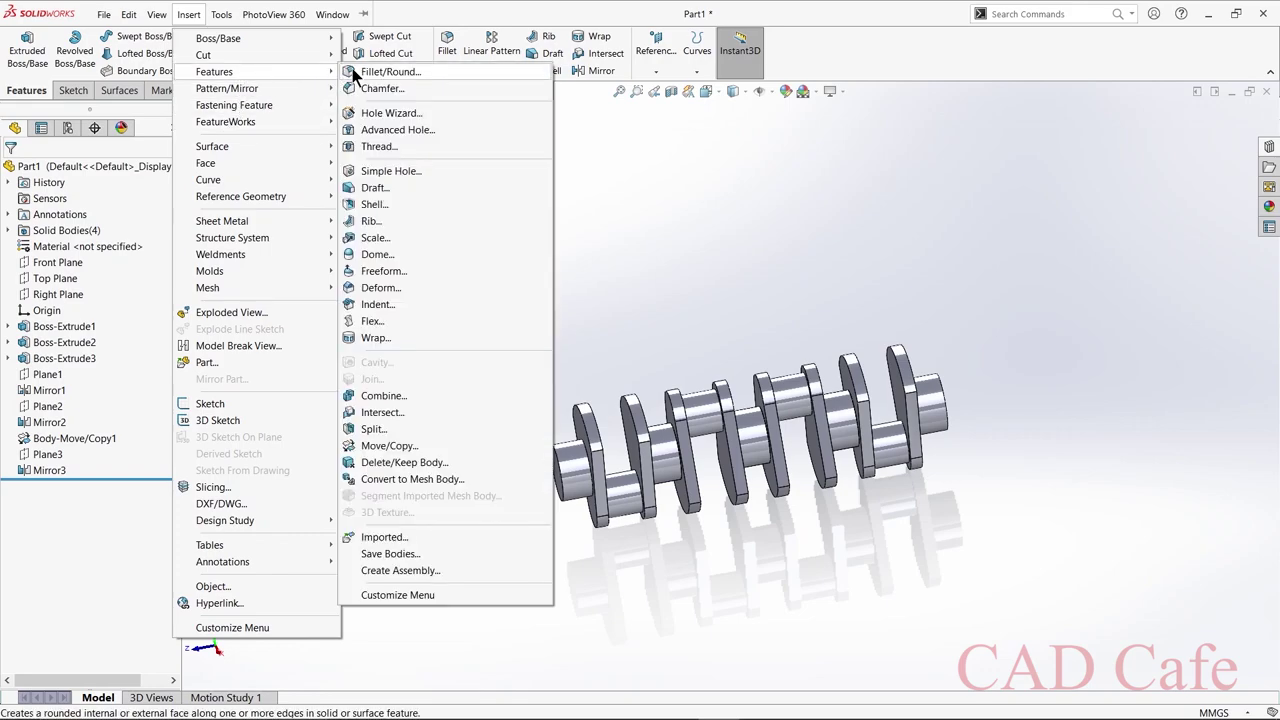
pyautogui.click(387, 397)
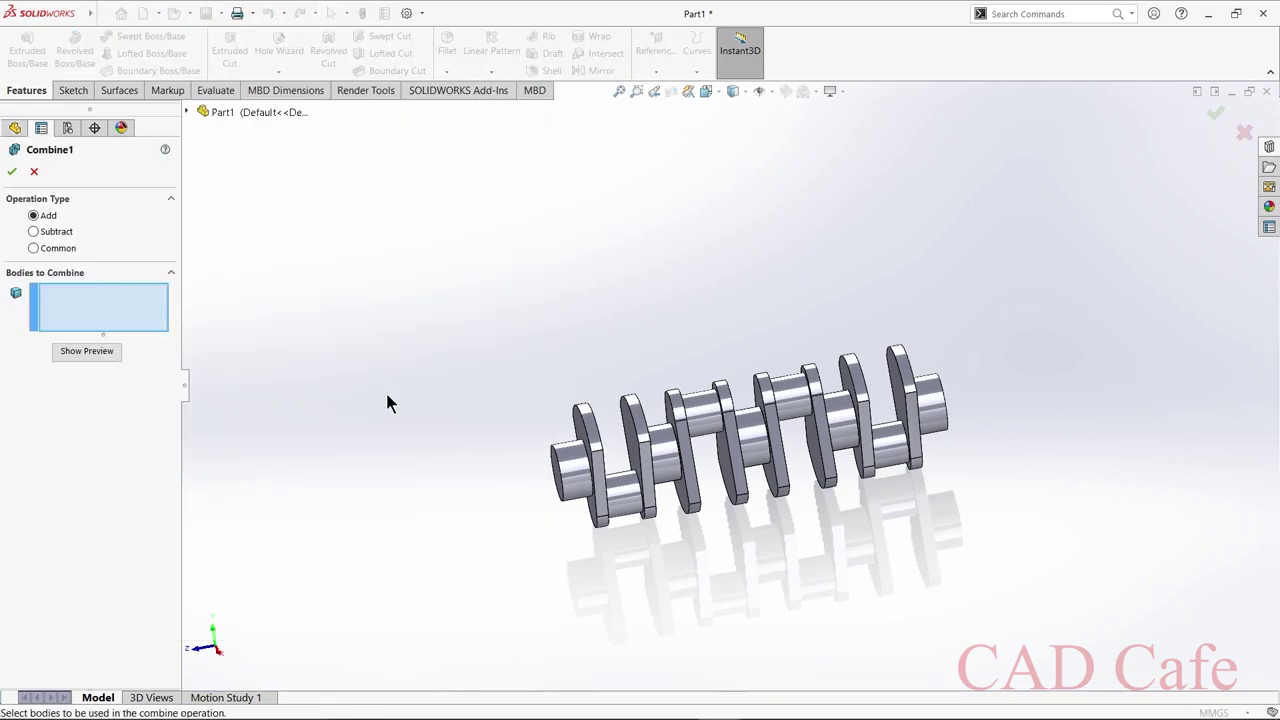
pyautogui.click(569, 482)
pyautogui.click(710, 458)
pyautogui.click(814, 422)
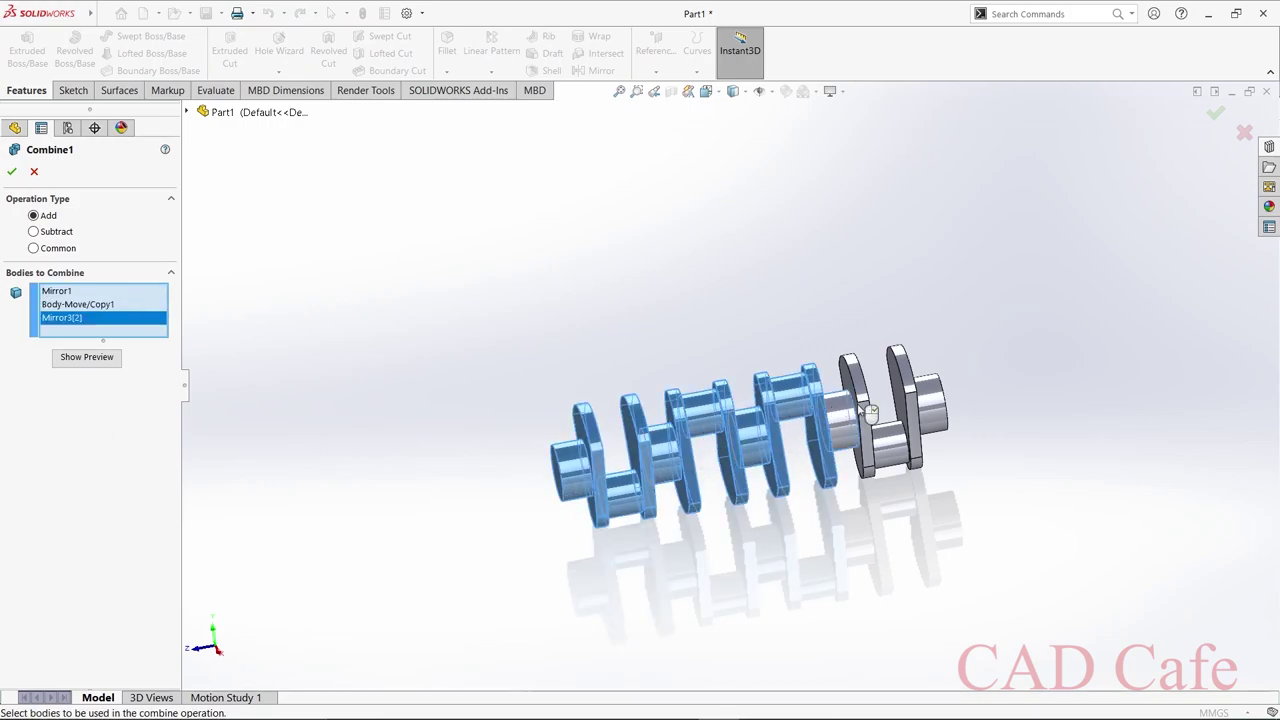
pyautogui.click(868, 405)
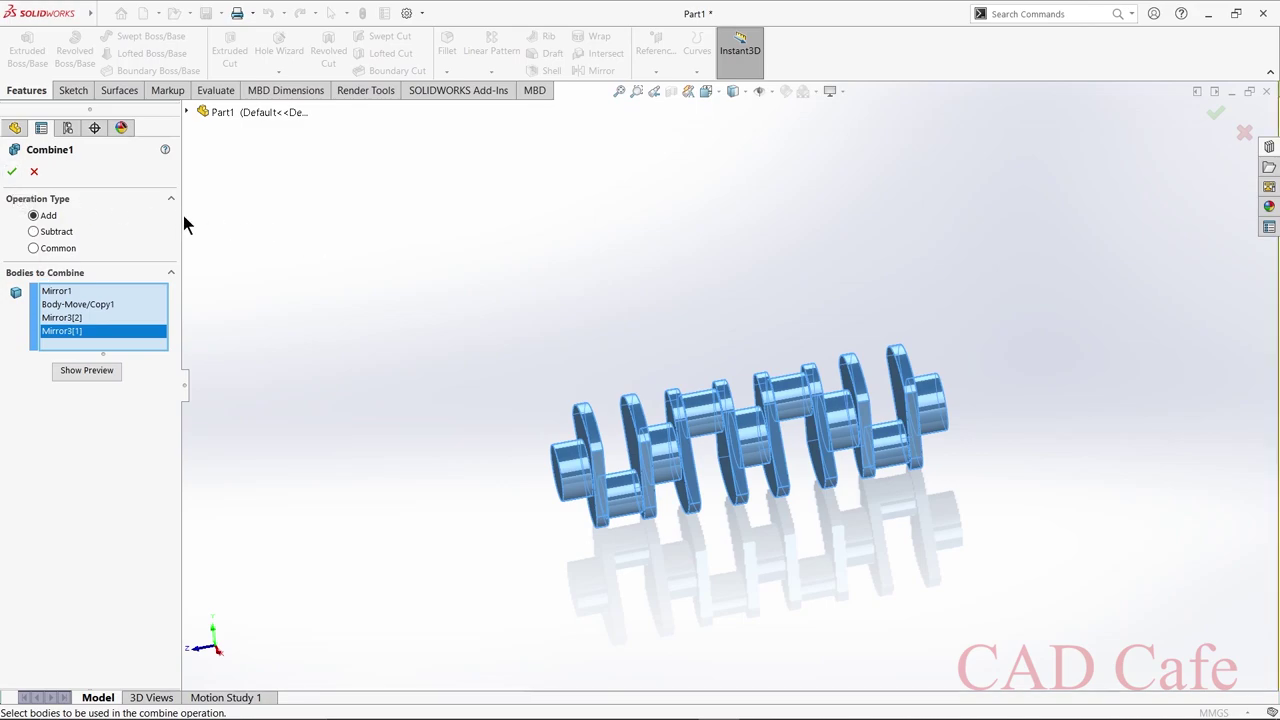
pyautogui.click(34, 171)
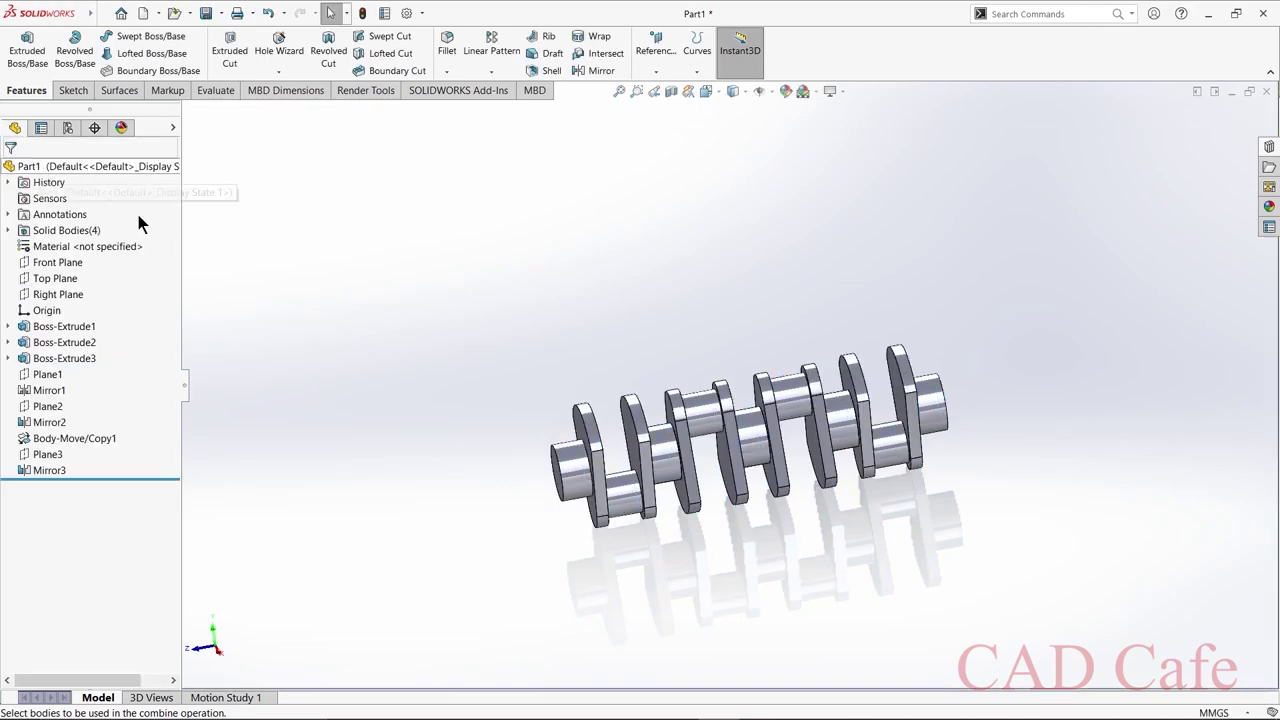
# Combine all four solid bodies, Mirror1, Body-Move/Copy1, Mirror3[1] and Mirror3[2], into one body with the Add operation.
pyautogui.click(8, 230)
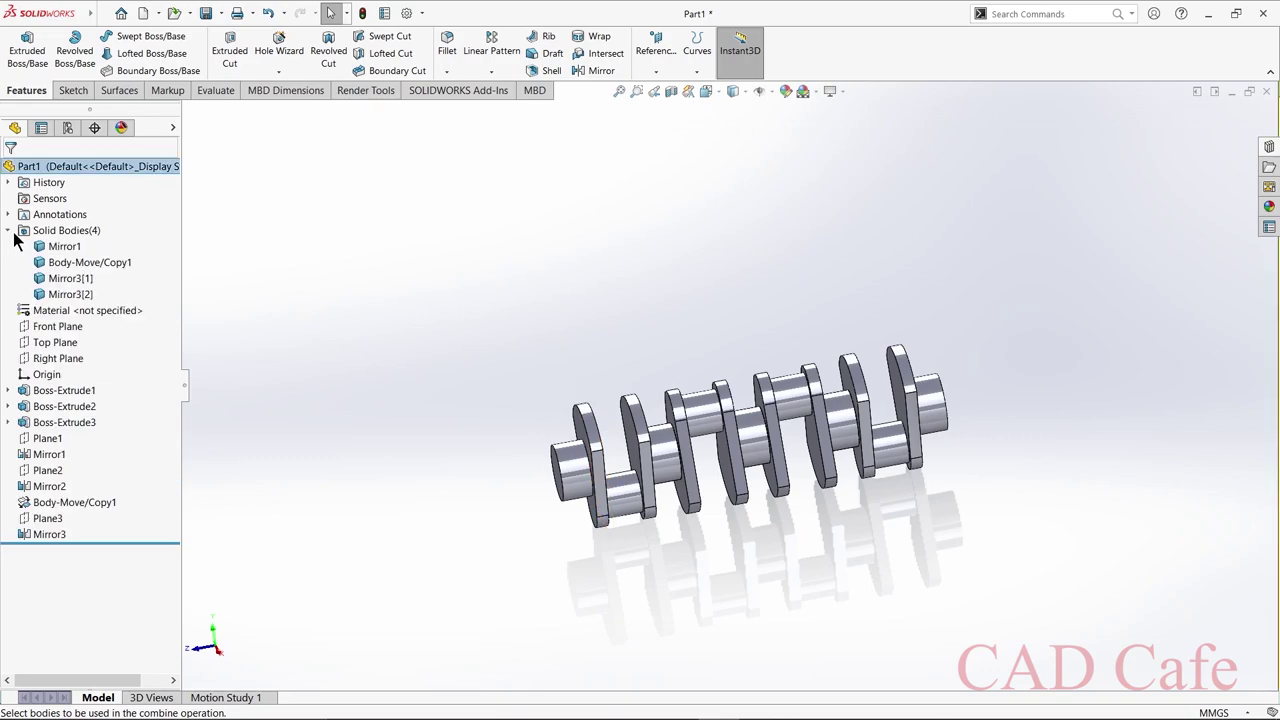
pyautogui.click(75, 294)
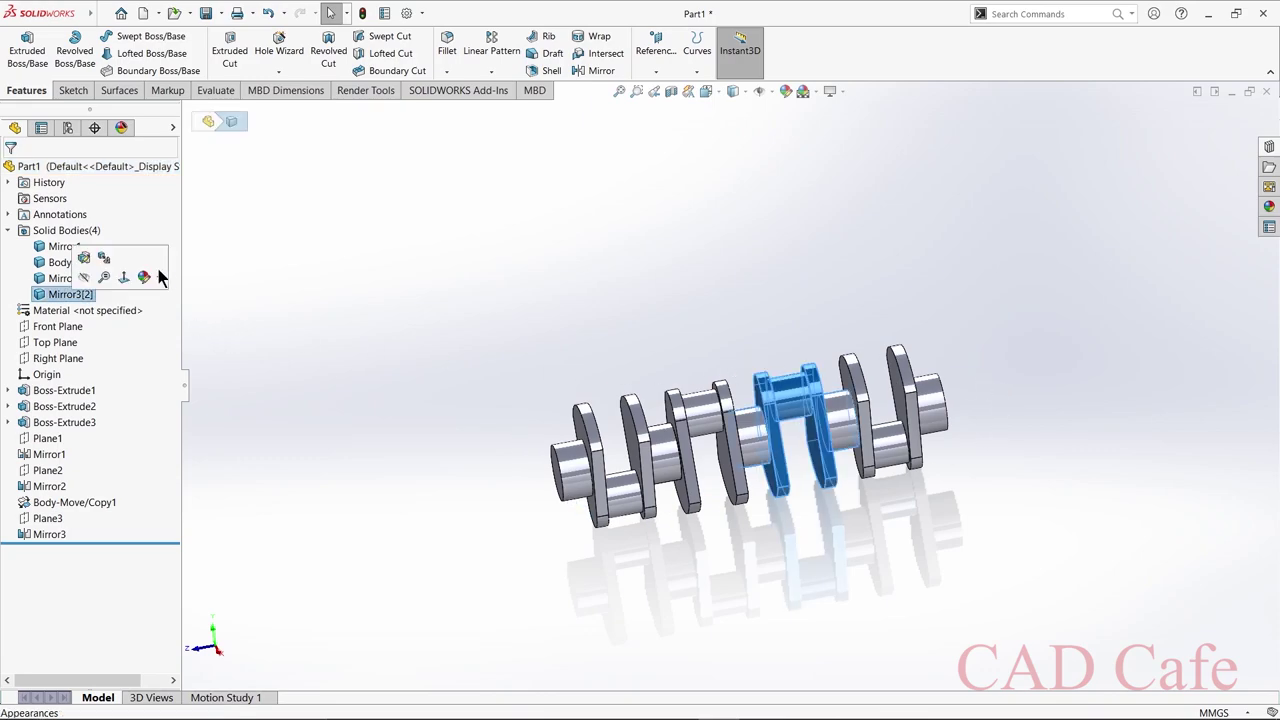
pyautogui.click(272, 278)
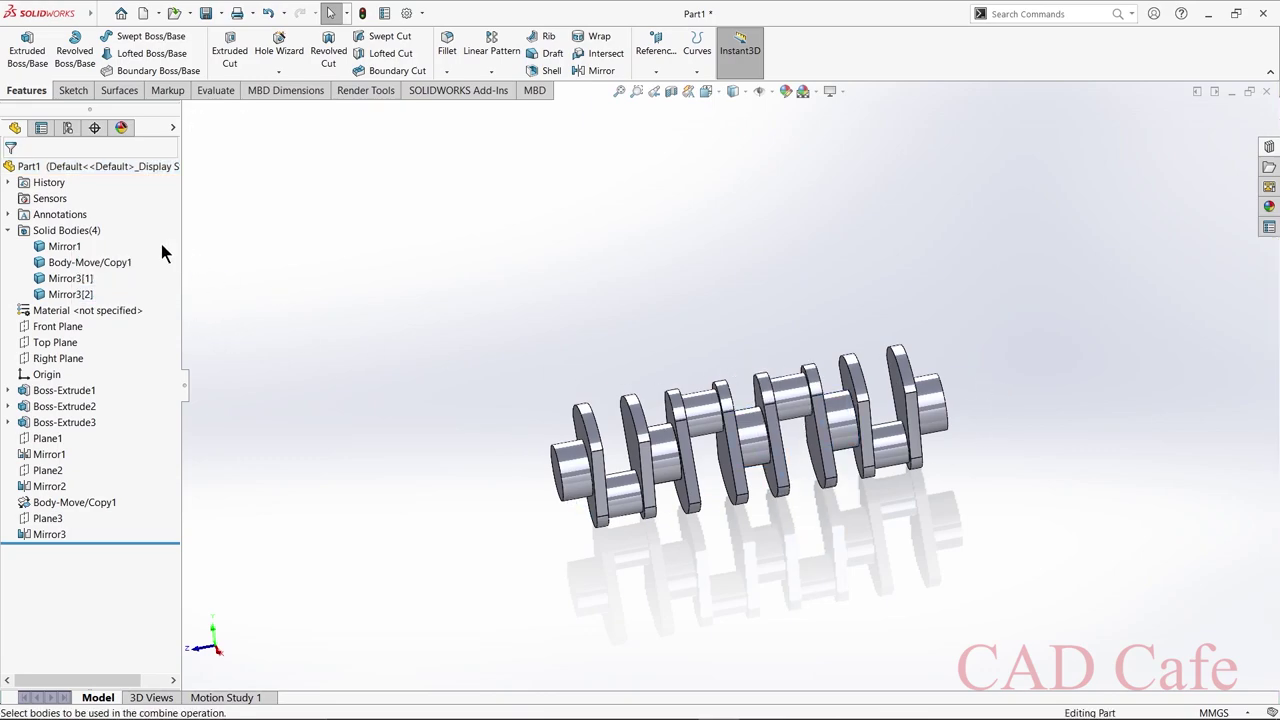
pyautogui.click(63, 247)
pyautogui.keyDown('ctrl'); pyautogui.click(62, 262); pyautogui.keyUp('ctrl')
pyautogui.keyDown('ctrl'); pyautogui.click(65, 278); pyautogui.keyUp('ctrl')
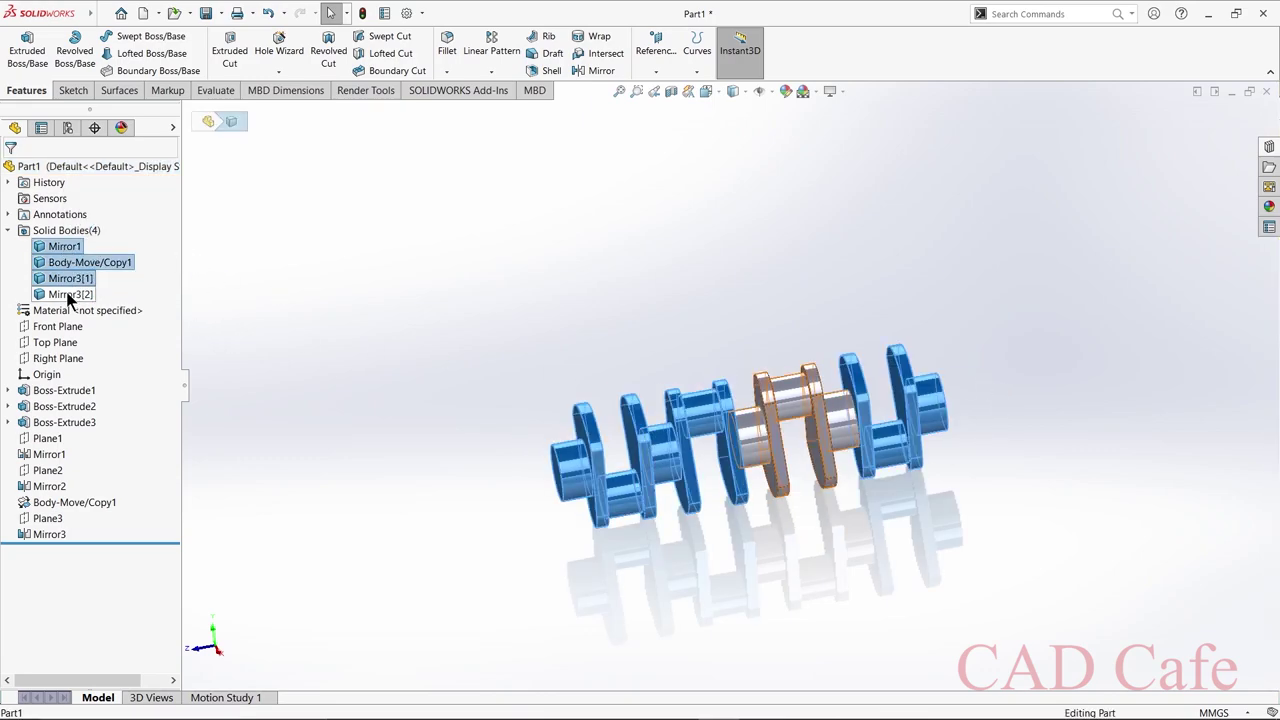
pyautogui.keyDown('ctrl'); pyautogui.click(70, 294); pyautogui.keyUp('ctrl')
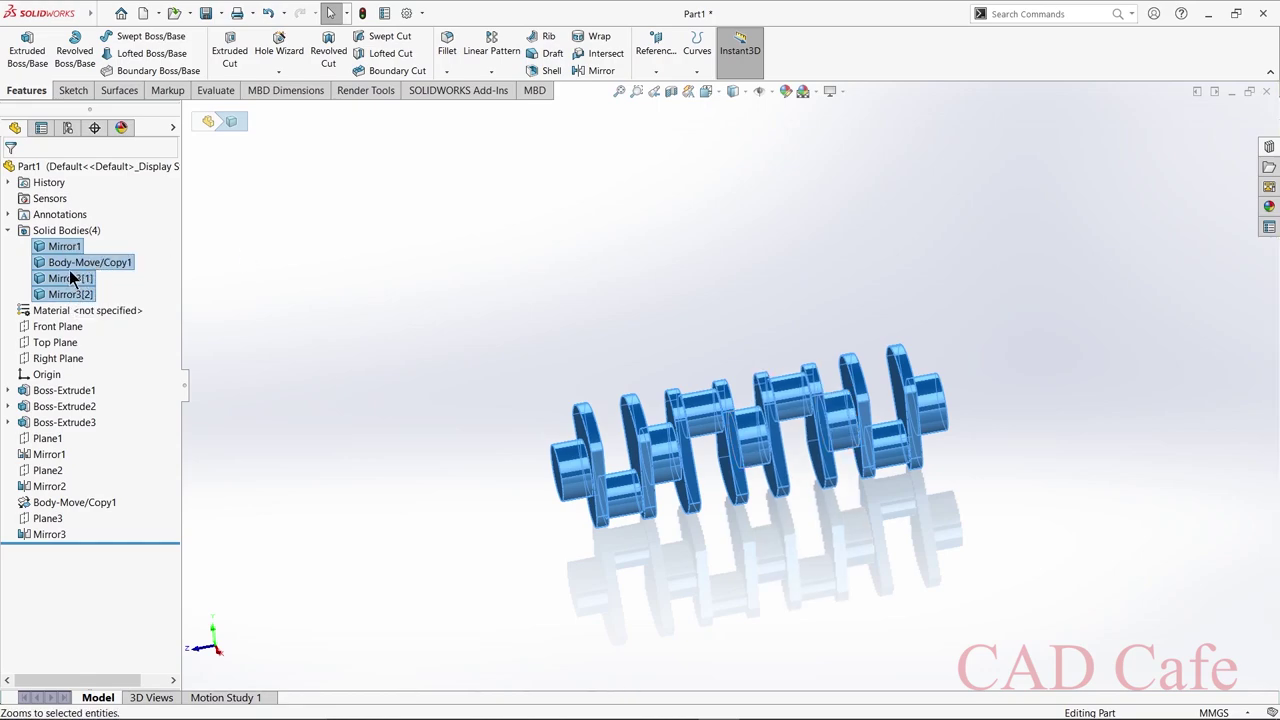
pyautogui.rightClick(70, 278)
pyautogui.click(125, 365)
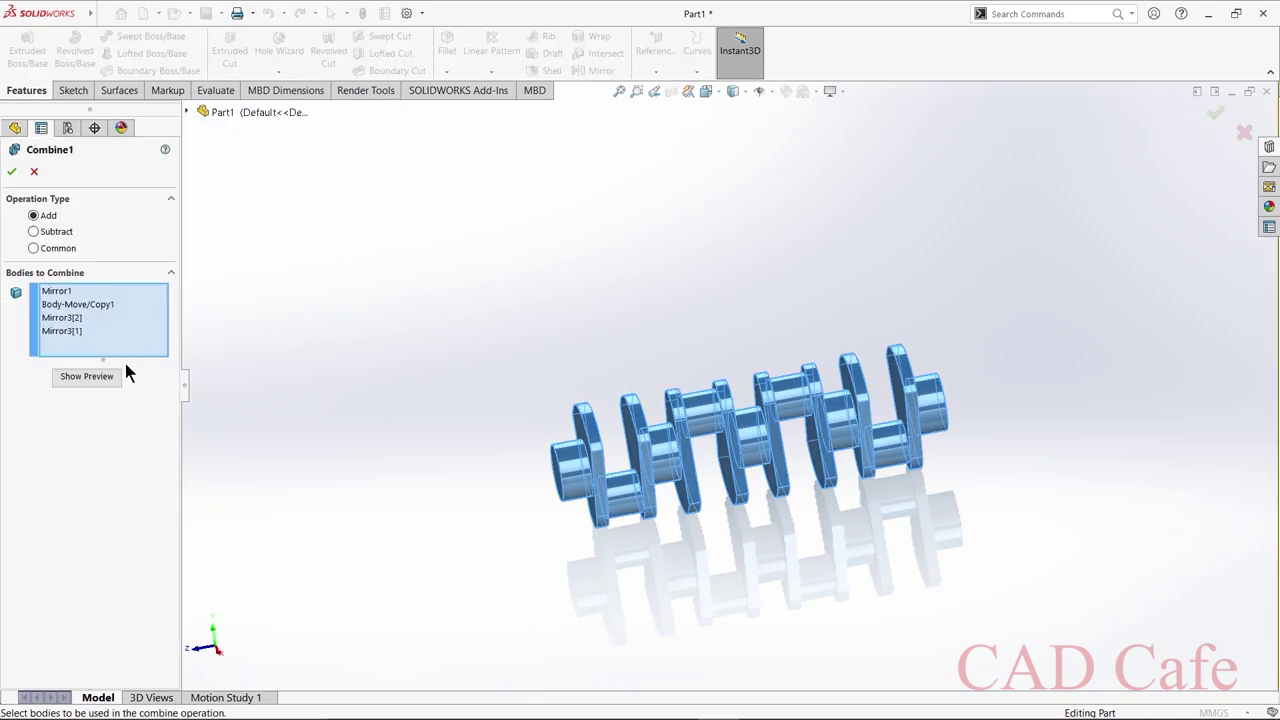
pyautogui.click(12, 173)
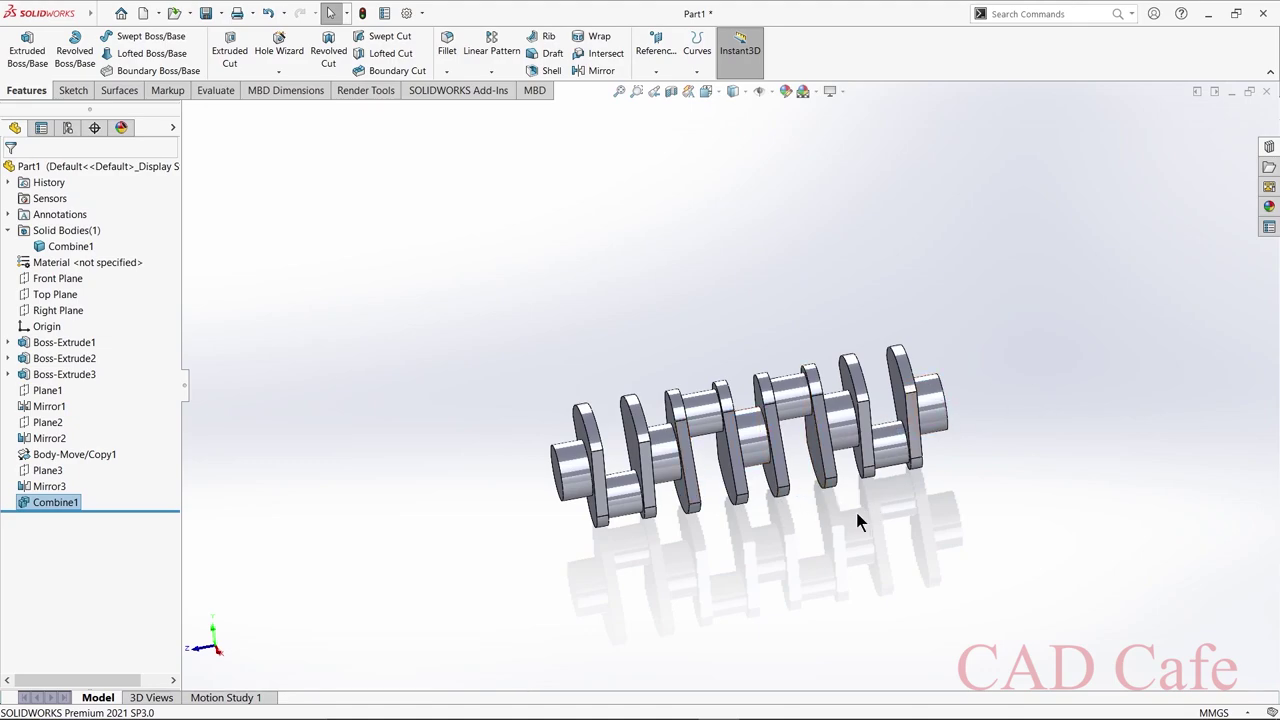
pyautogui.click(72, 247)
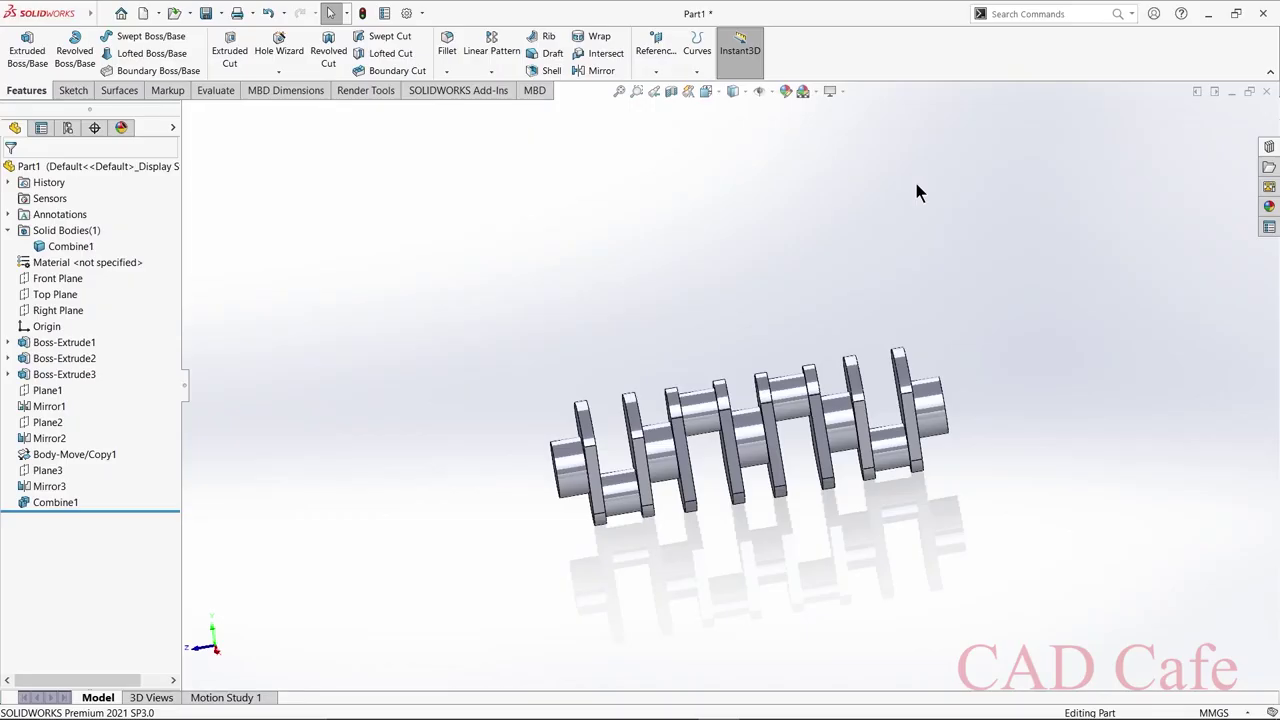
# Start a sketch on the end face of the outermost journal and draw an origin-centred circle with a radius of 144/2 mm.
pyautogui.moveTo(914, 178); pyautogui.dragTo(920, 430, button='middle')
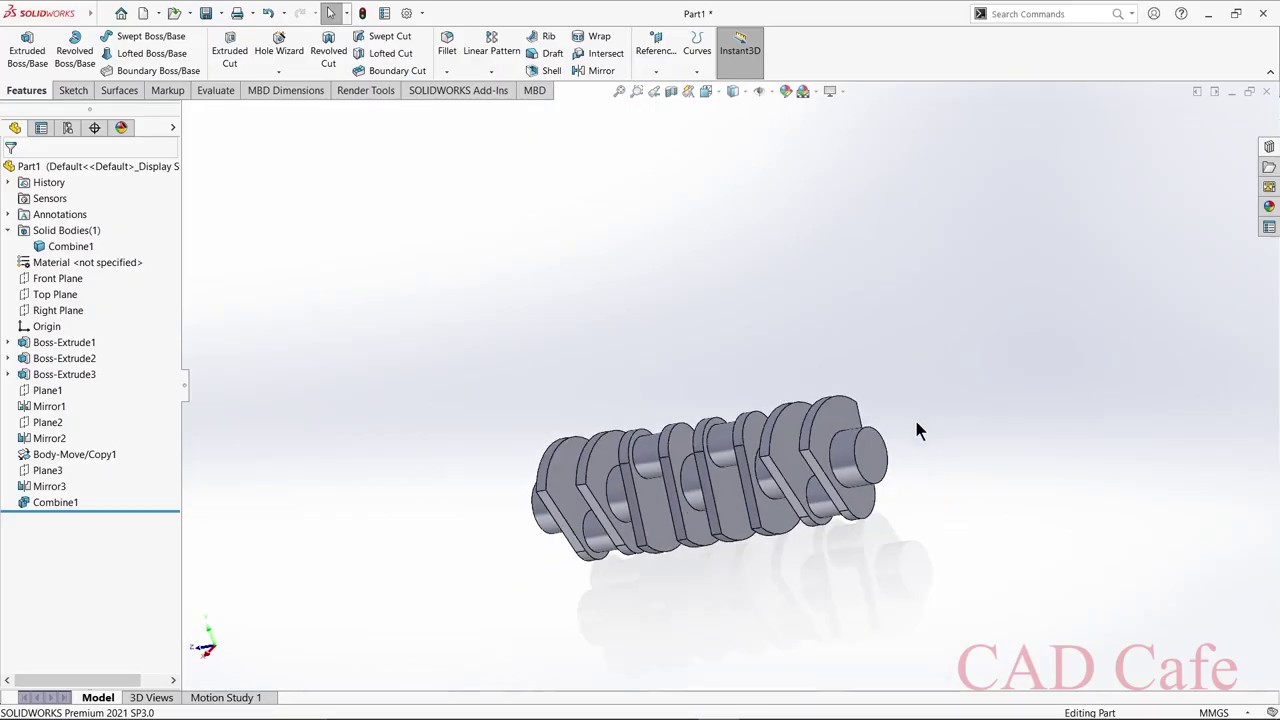
pyautogui.click(875, 456)
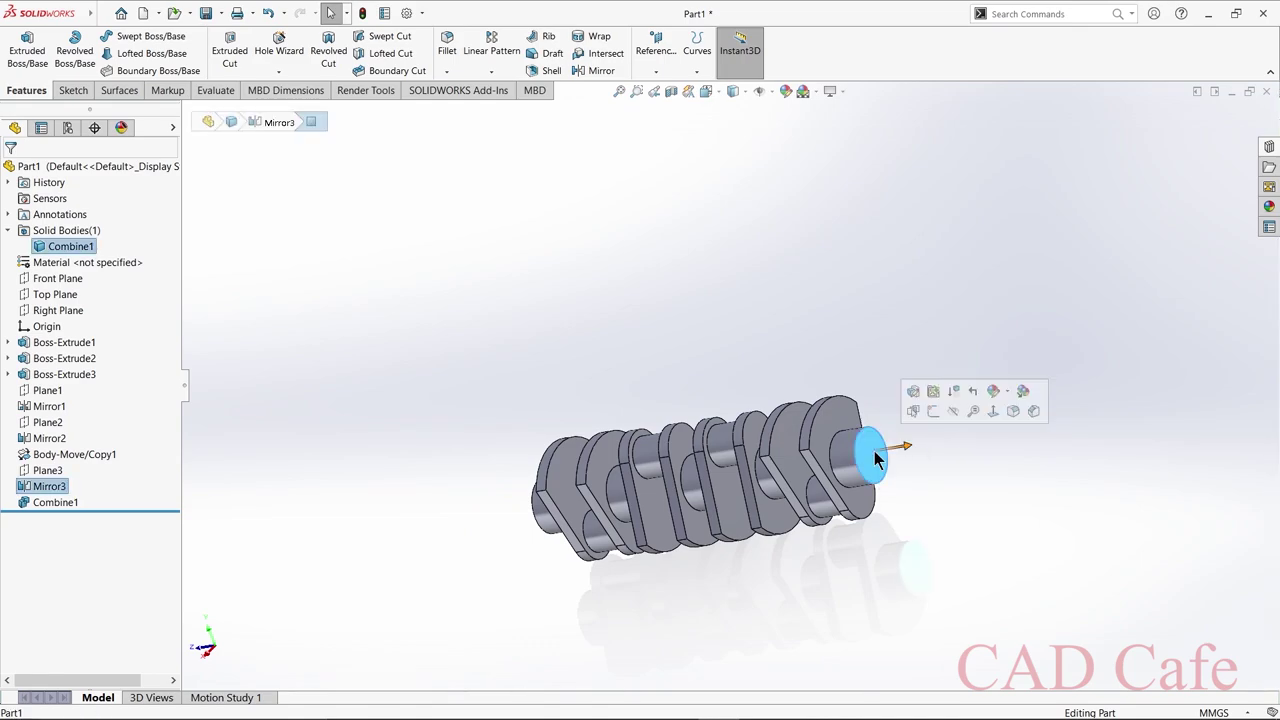
pyautogui.click(933, 411)
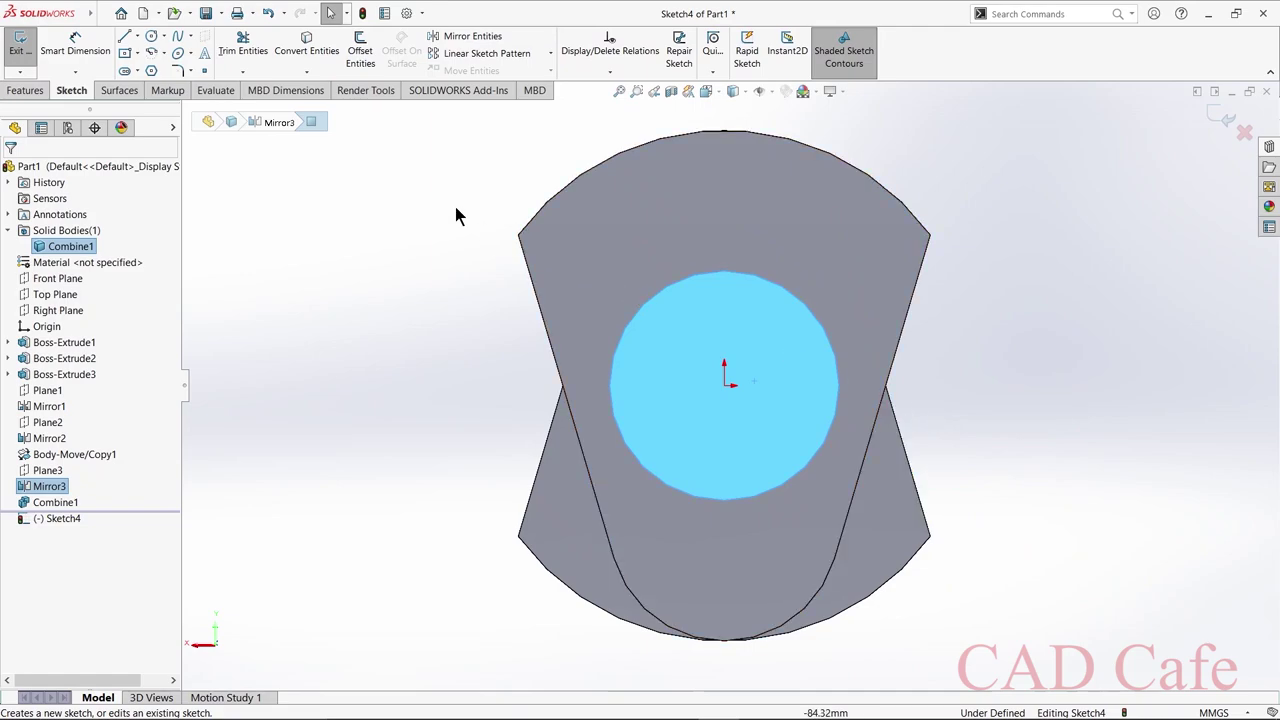
pyautogui.click(151, 38)
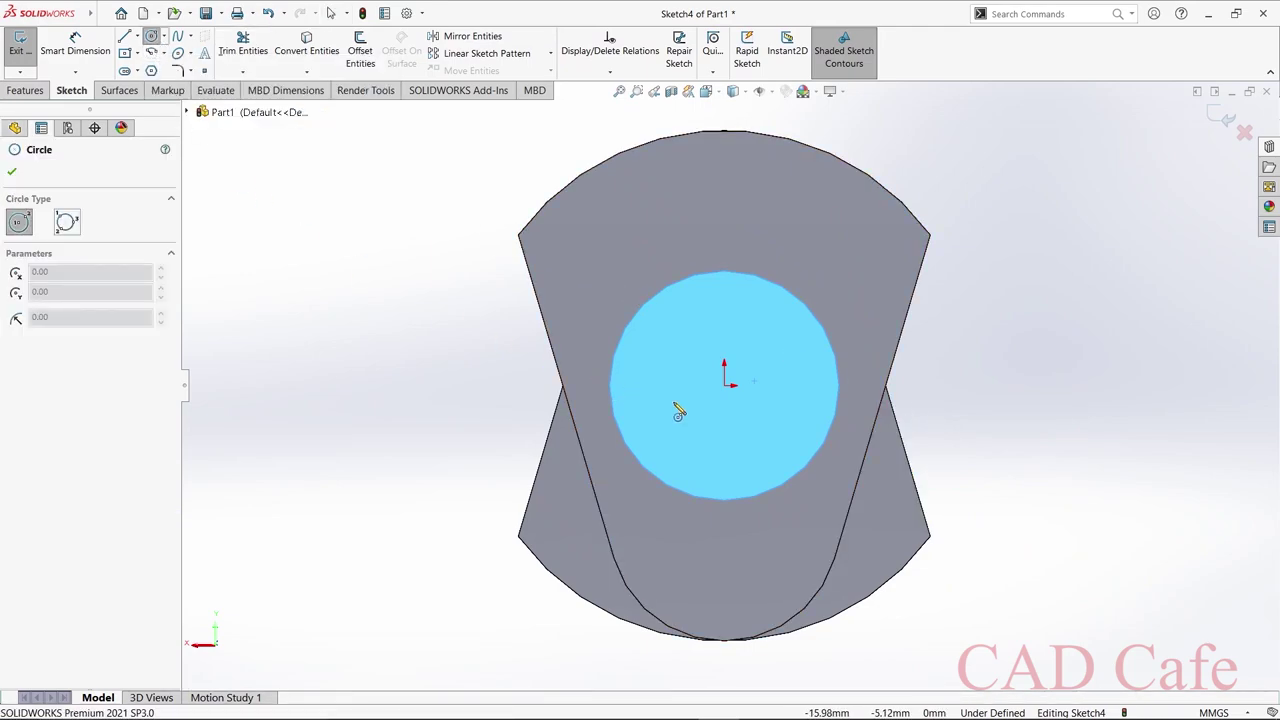
pyautogui.click(725, 385)
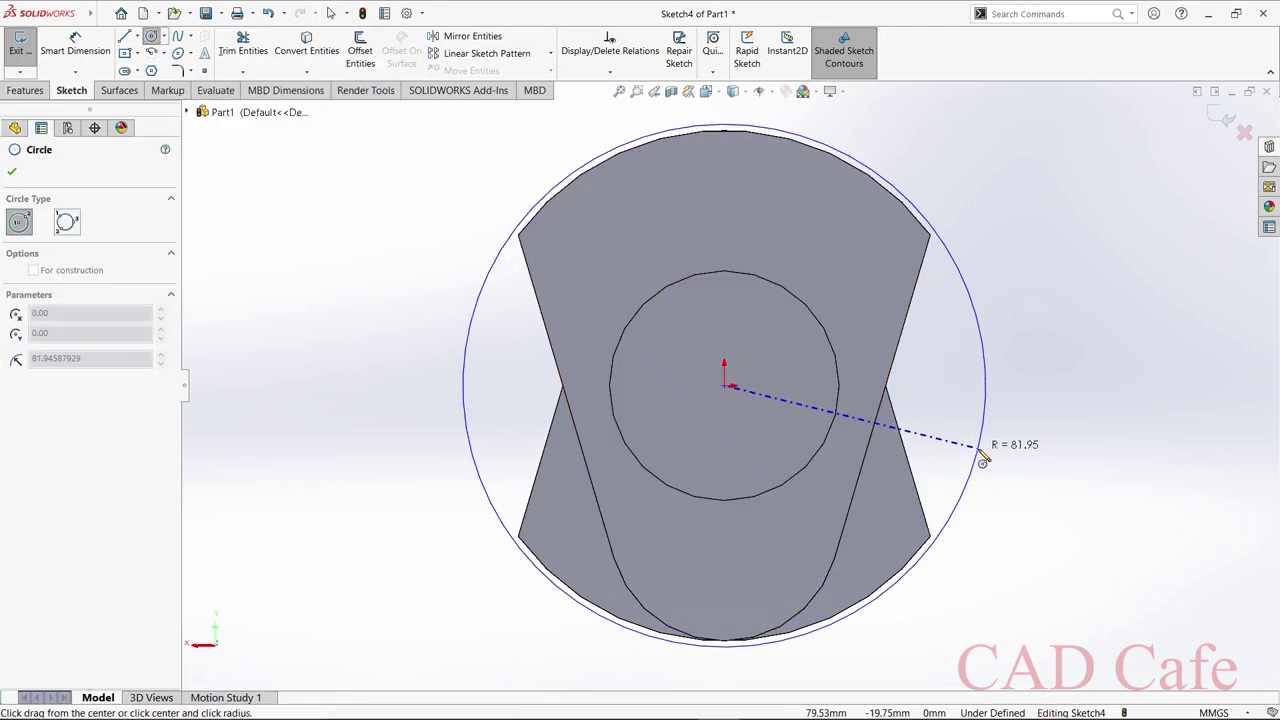
pyautogui.click(980, 457)
pyautogui.write('144/')
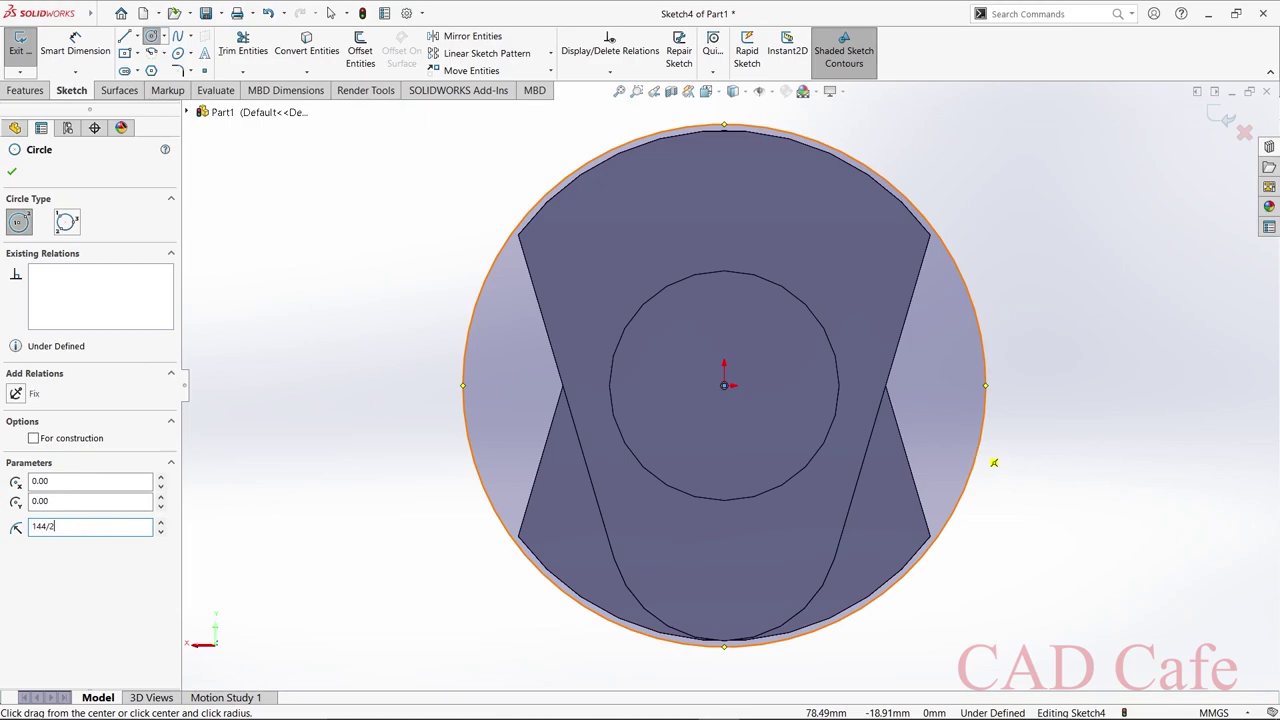
pyautogui.write('2')
pyautogui.press('Return')
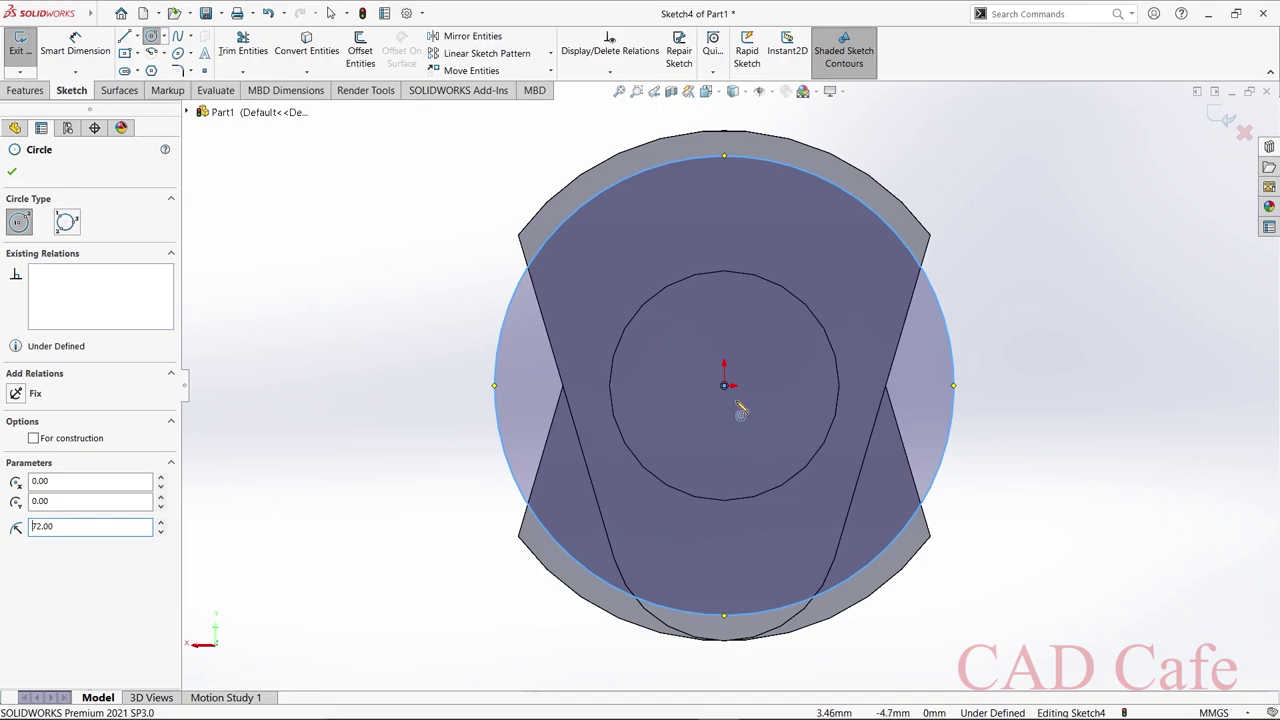
# Draw a second origin-centred circle with a radius of 110/2 mm and make it construction geometry.
pyautogui.click(725, 387)
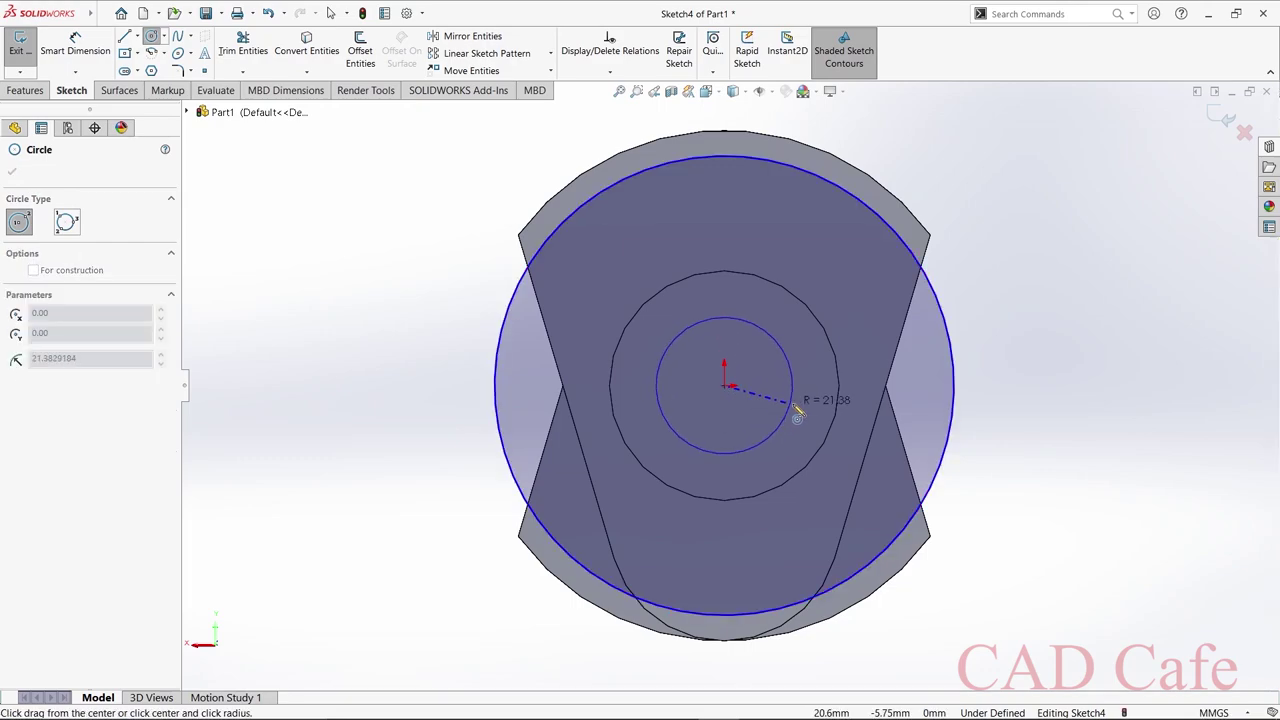
pyautogui.click(885, 424)
pyautogui.write('1')
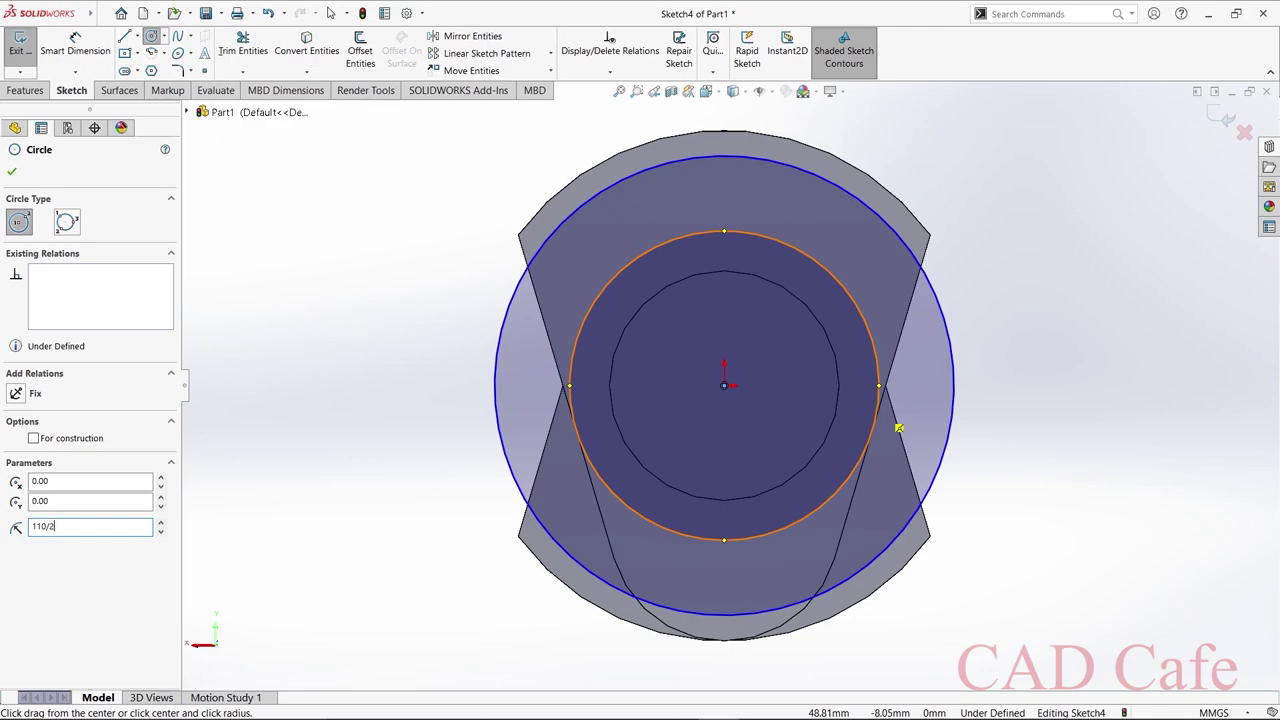
pyautogui.write('10/2')
pyautogui.press('Return')
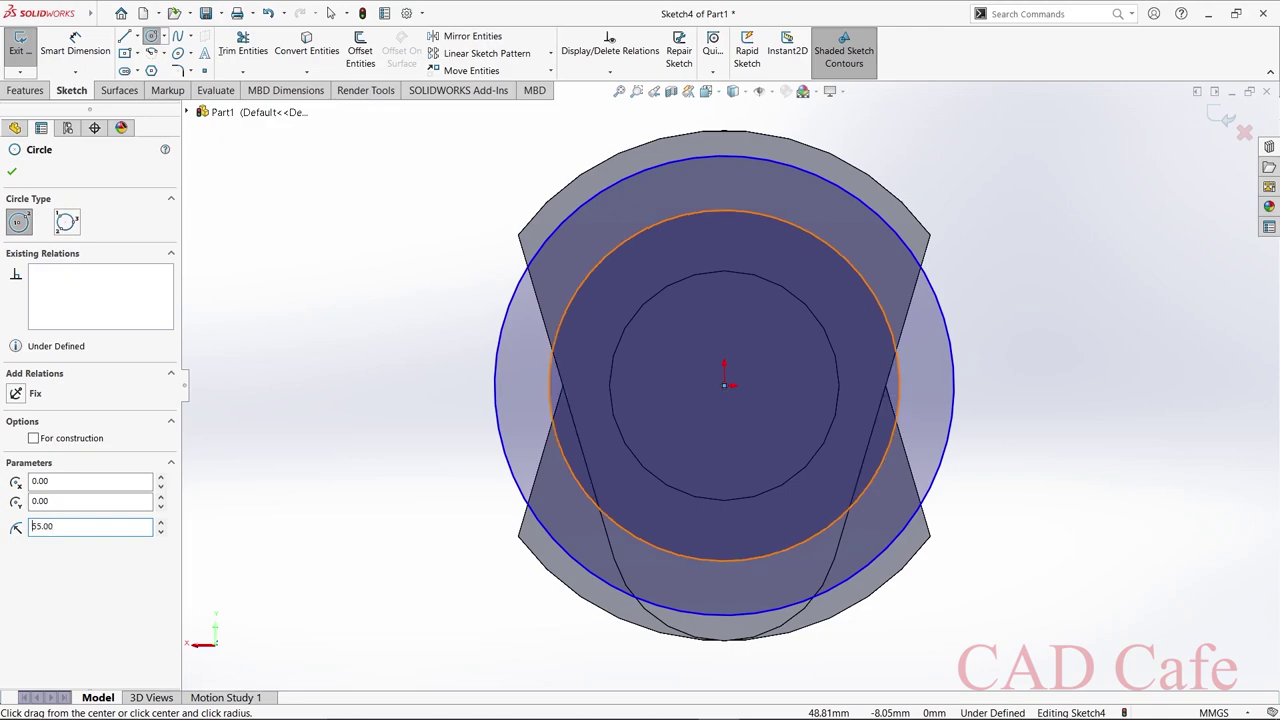
pyautogui.click(34, 440)
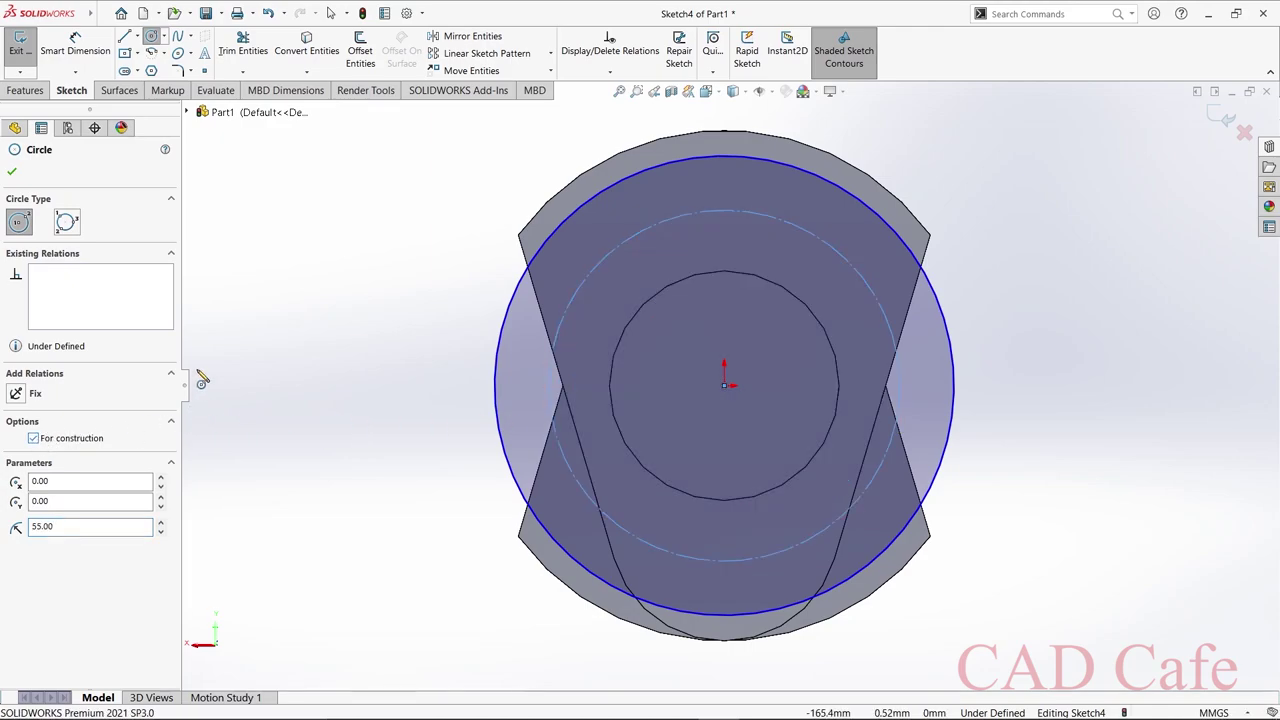
pyautogui.click(12, 170)
# Draw a hole circle of 5 mm radius centred on the top quadrant of the construction circle.
pyautogui.click(152, 37)
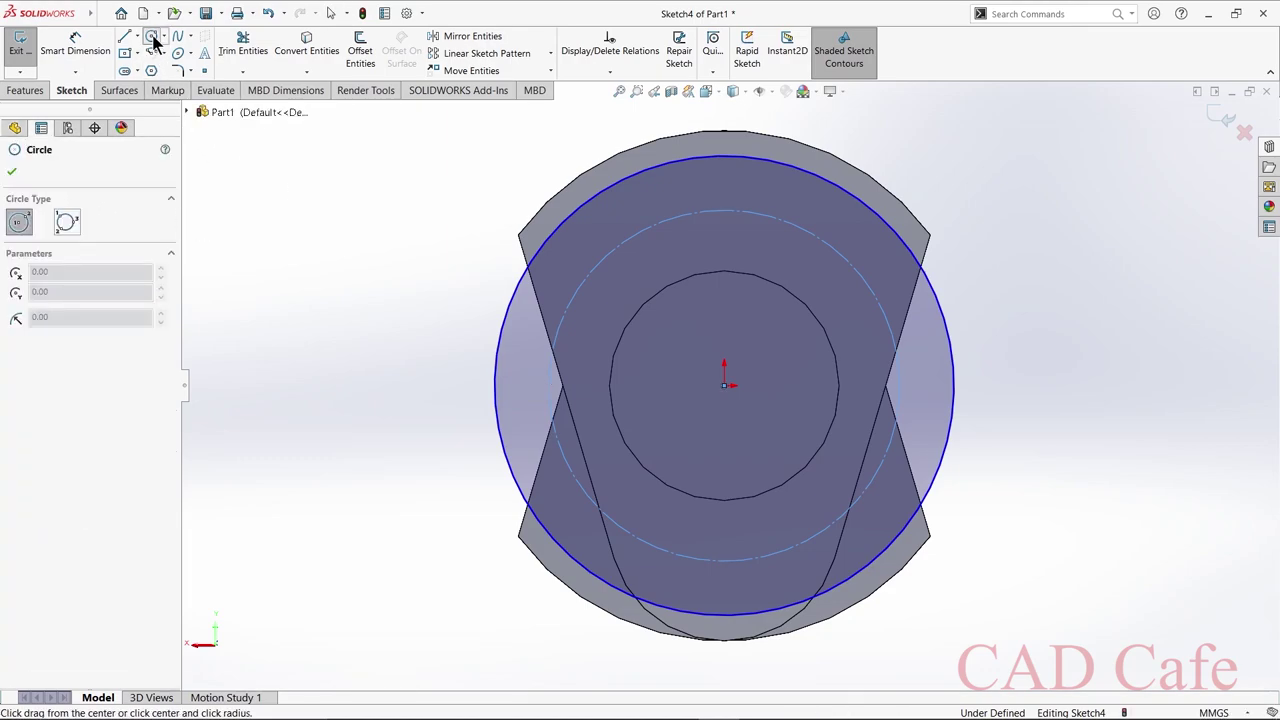
pyautogui.click(724, 212)
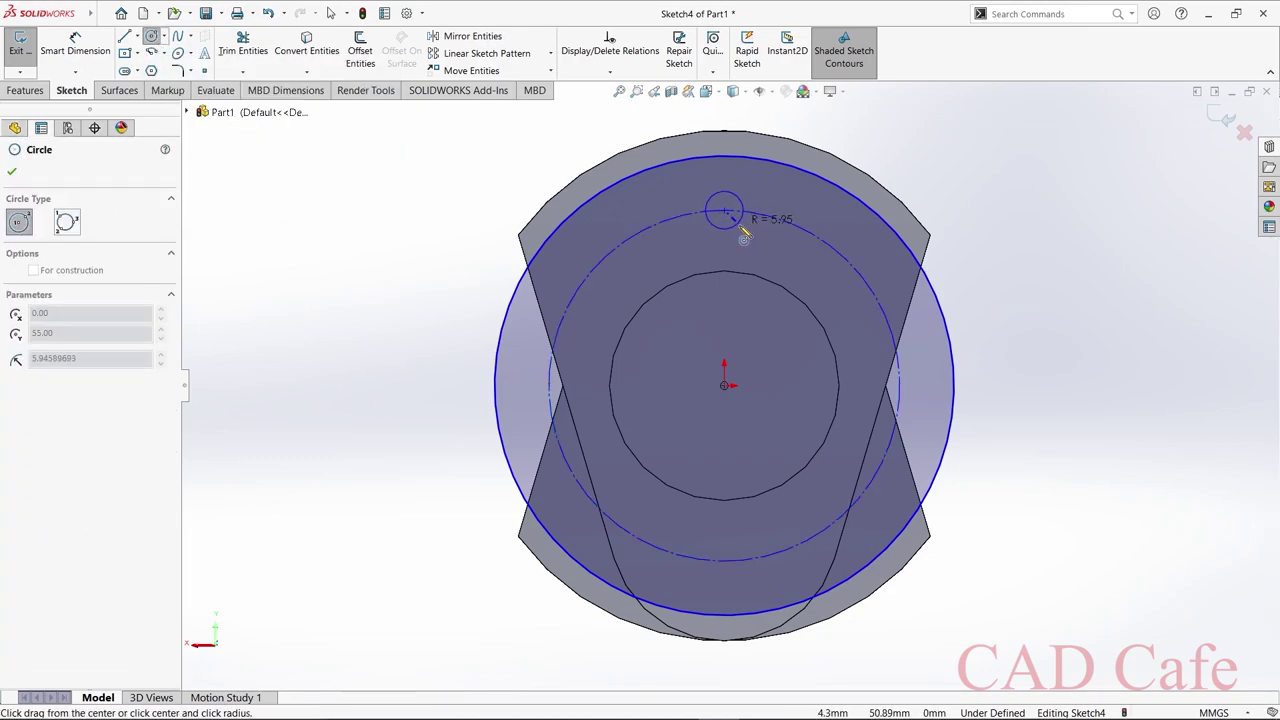
pyautogui.click(744, 235)
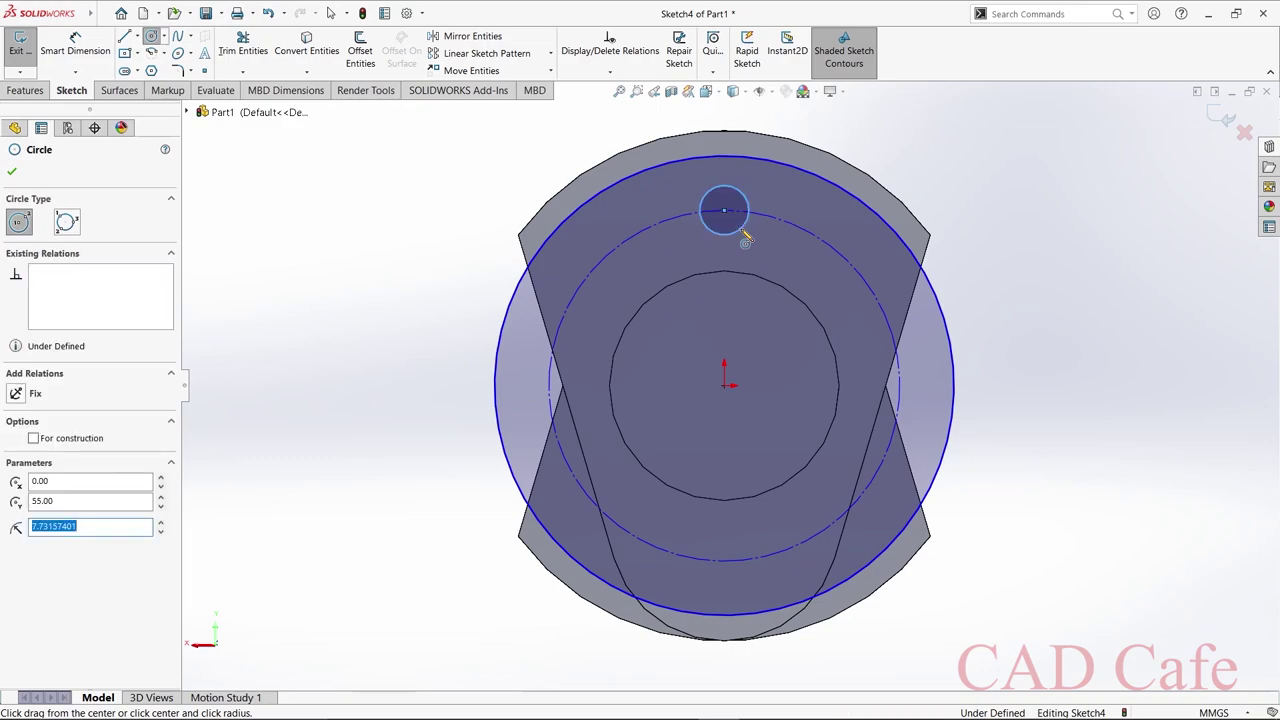
pyautogui.write('5')
pyautogui.press('Return')
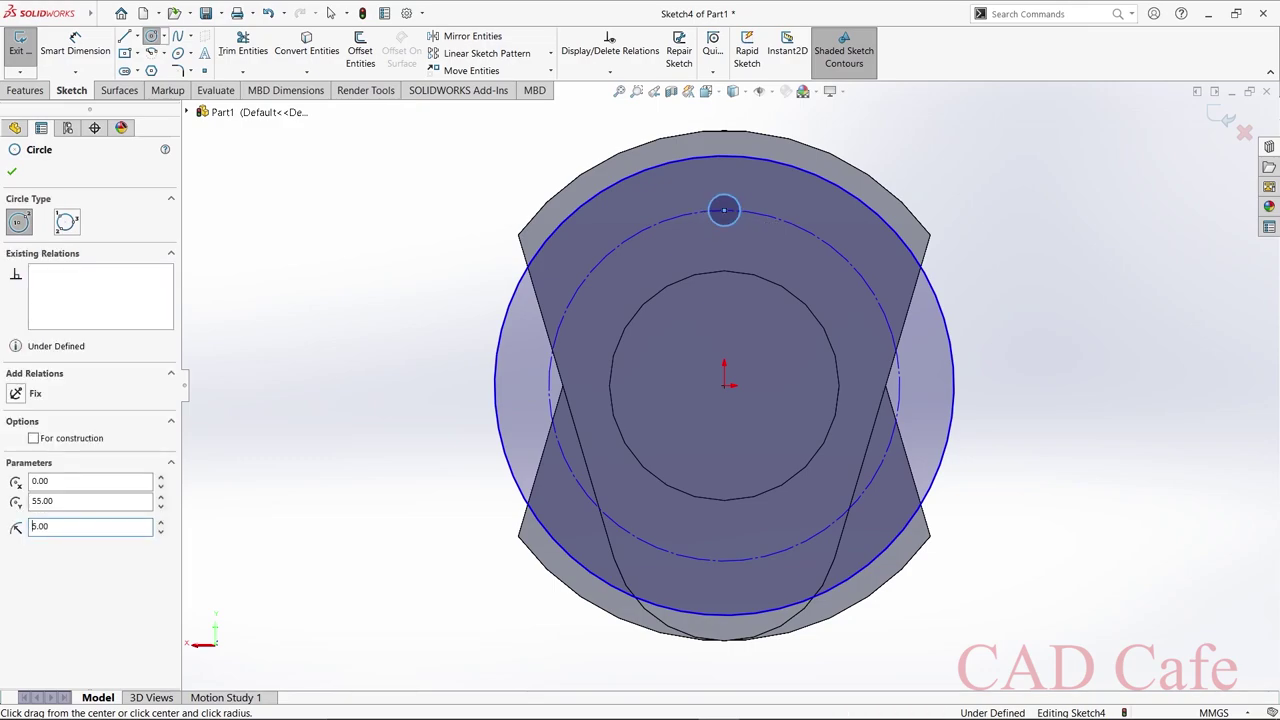
pyautogui.click(10, 176)
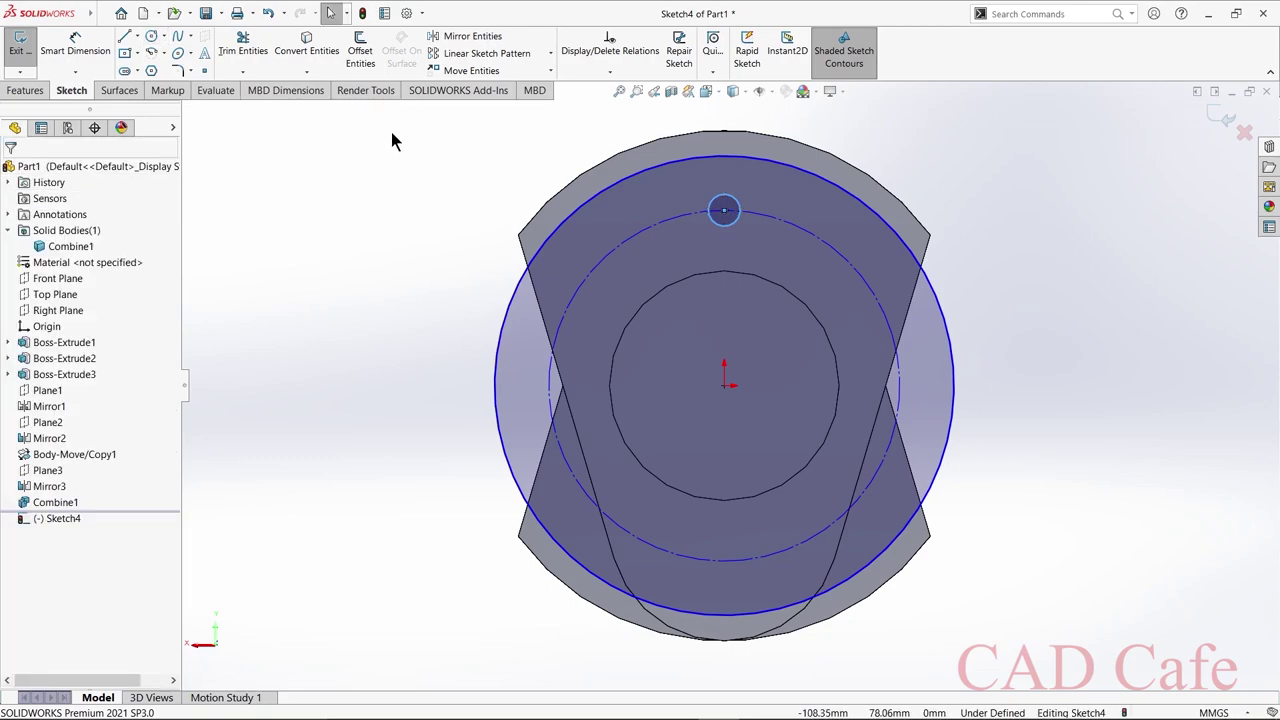
# Create a circular sketch pattern of the hole circle about the origin with 8 equally spaced instances over 360 degrees.
pyautogui.click(551, 54)
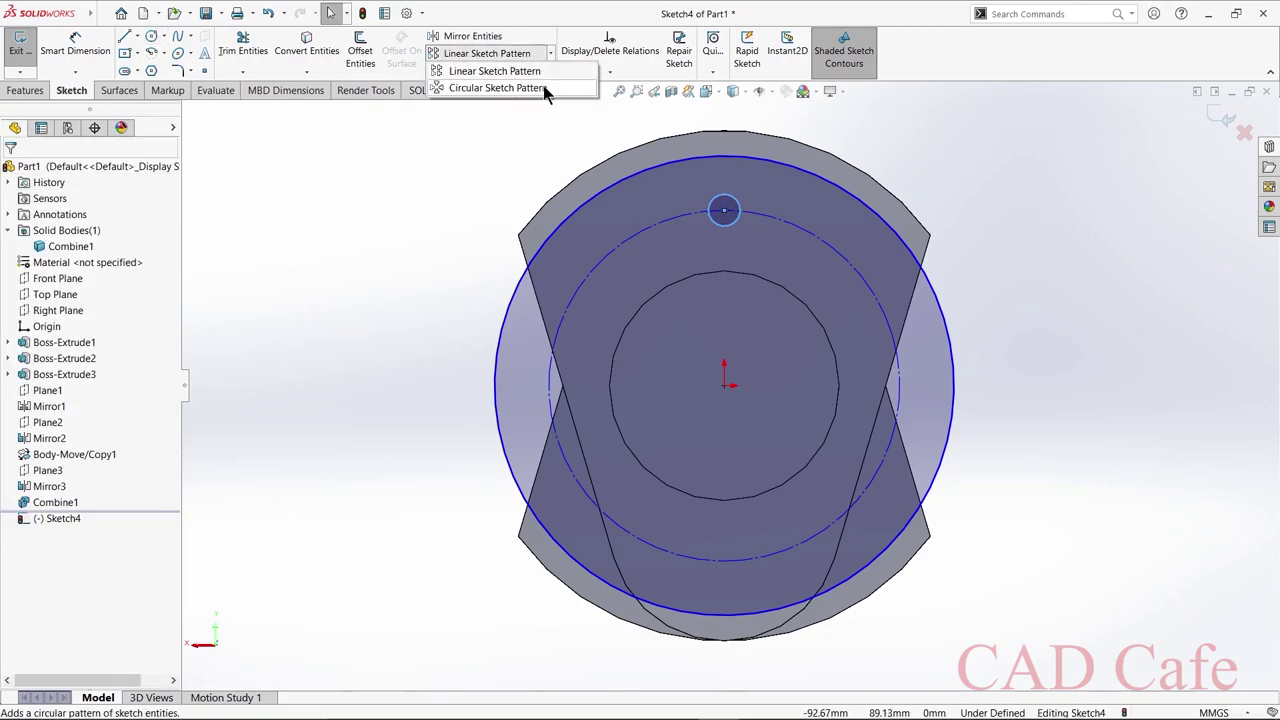
pyautogui.click(543, 84)
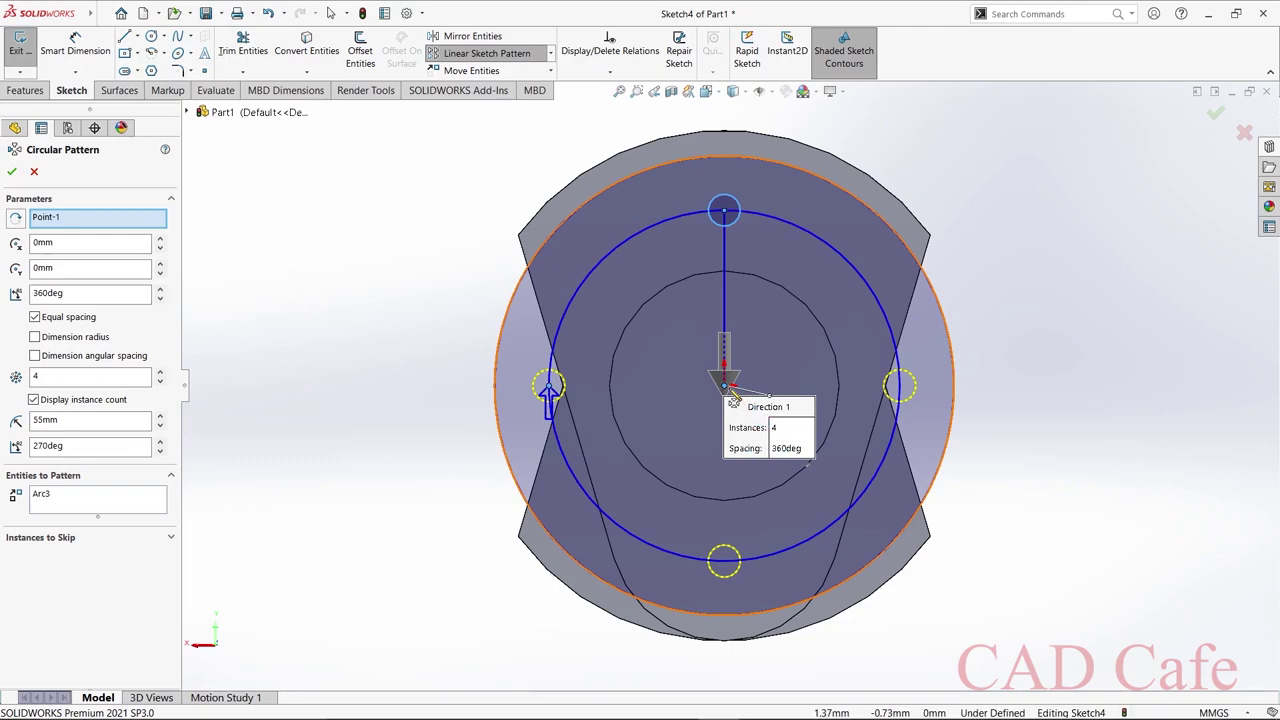
pyautogui.click(160, 372)
pyautogui.click(160, 372)
pyautogui.click(160, 372)
pyautogui.click(160, 372)
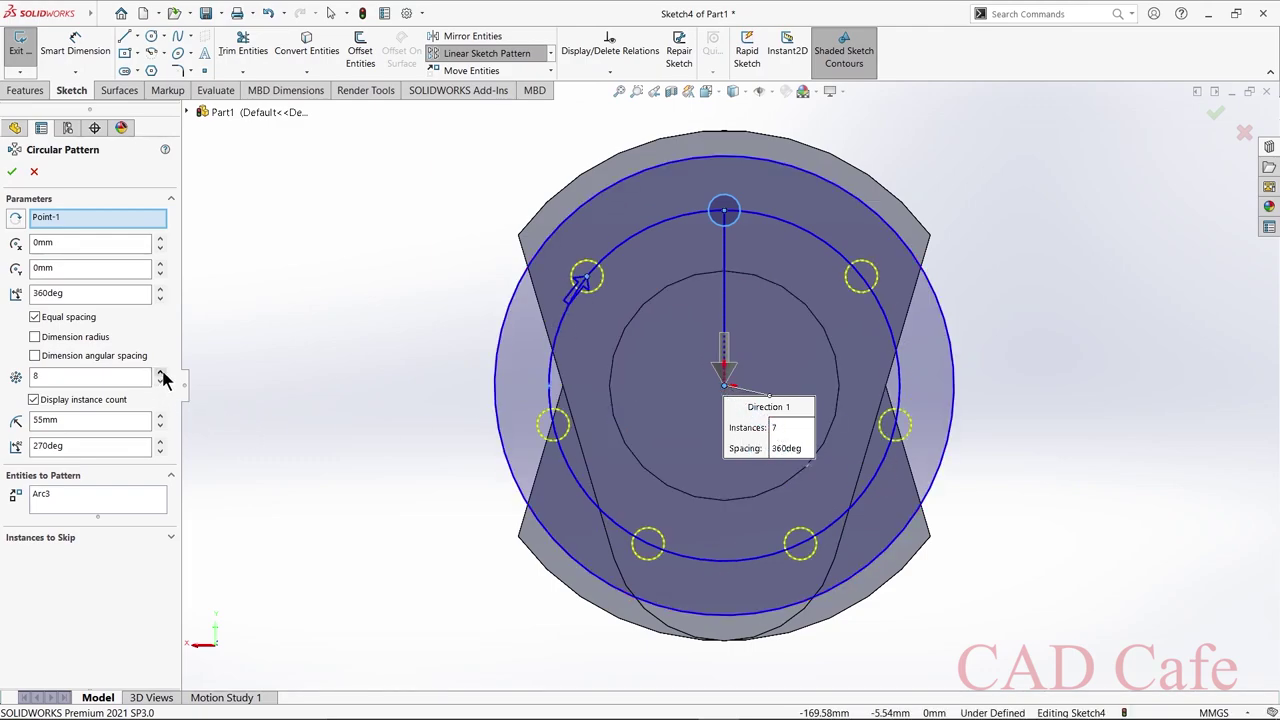
pyautogui.click(11, 172)
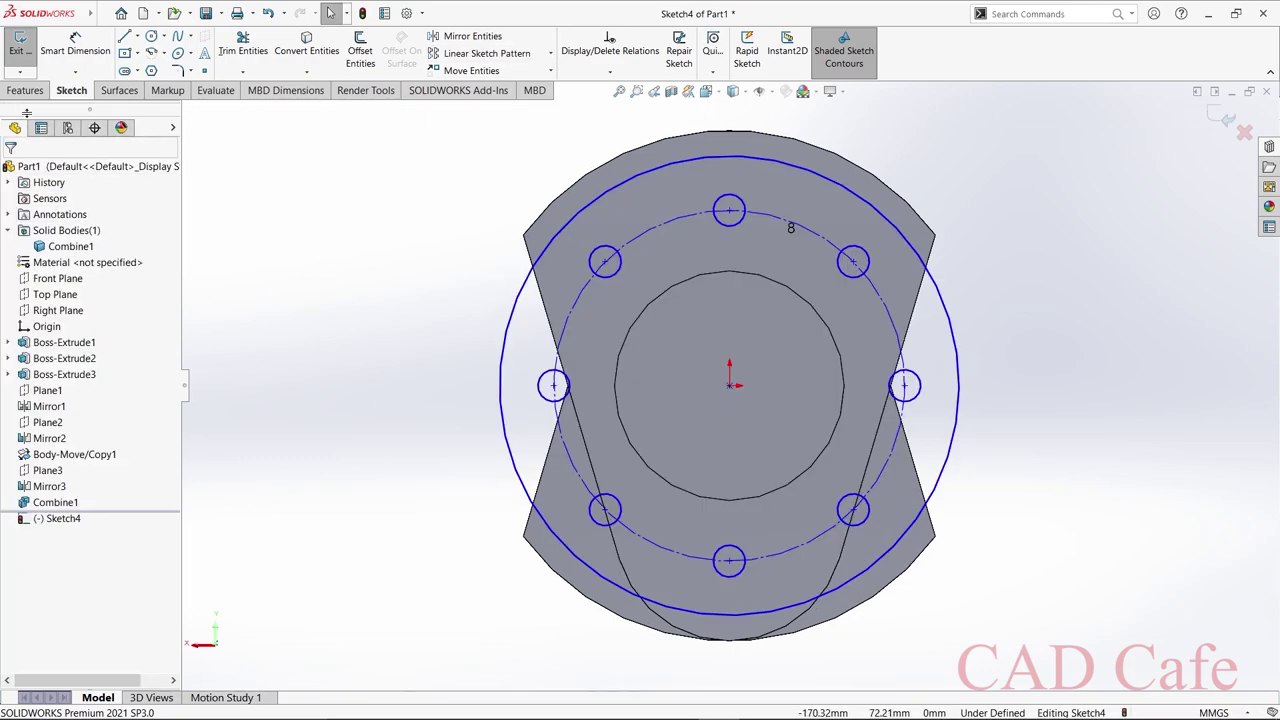
# Extrude the flange sketch with its bolt holes to a blind depth of 15 mm, merged with the crankshaft.
pyautogui.click(25, 90)
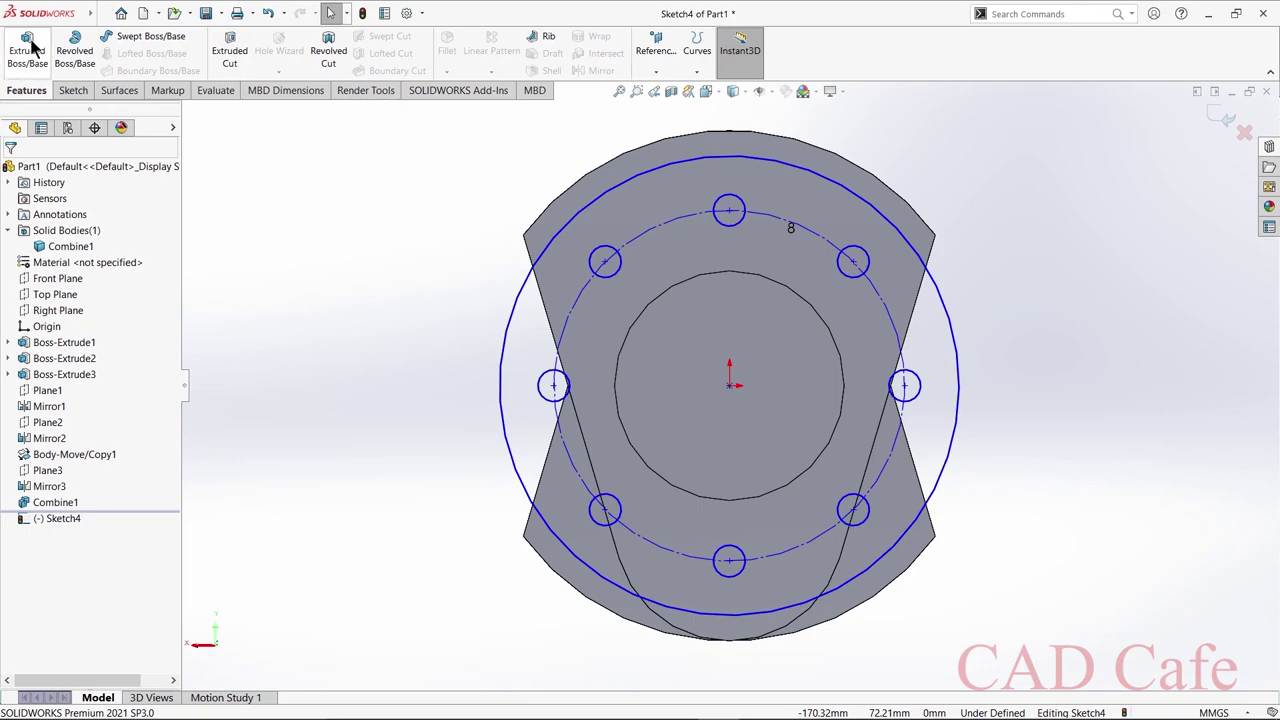
pyautogui.click(30, 52)
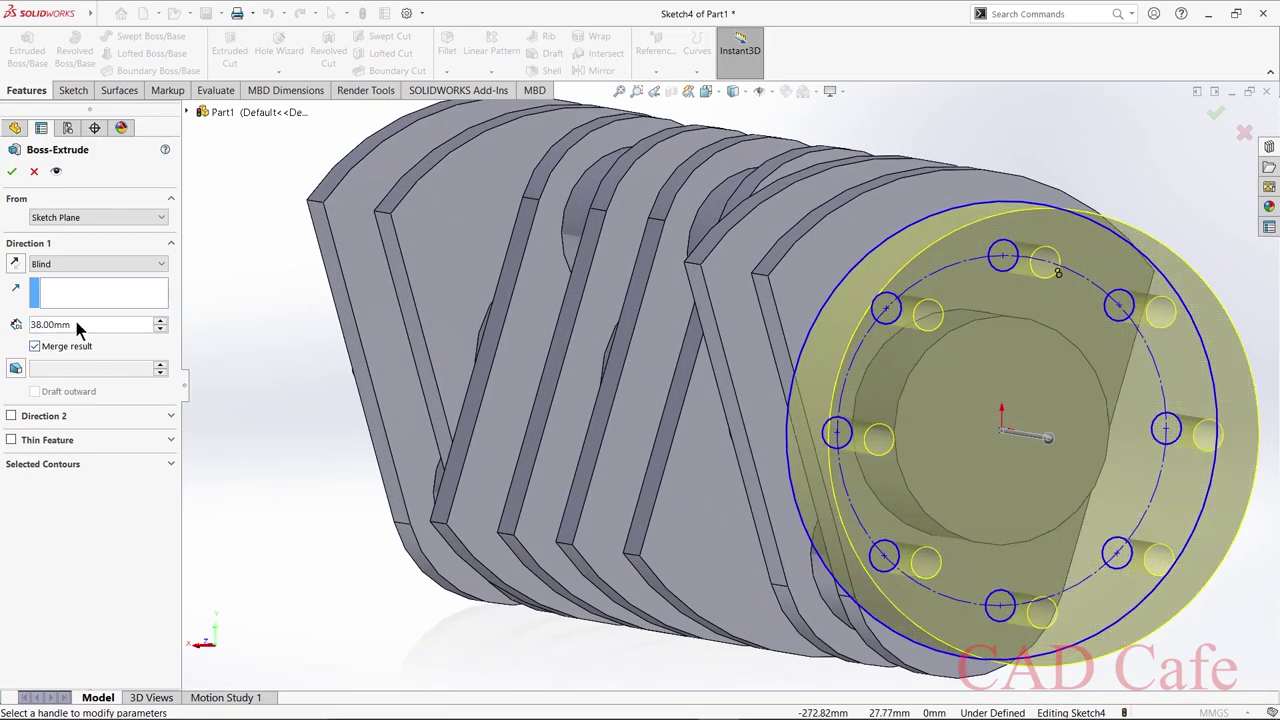
pyautogui.doubleClick(75, 325)
pyautogui.write('15')
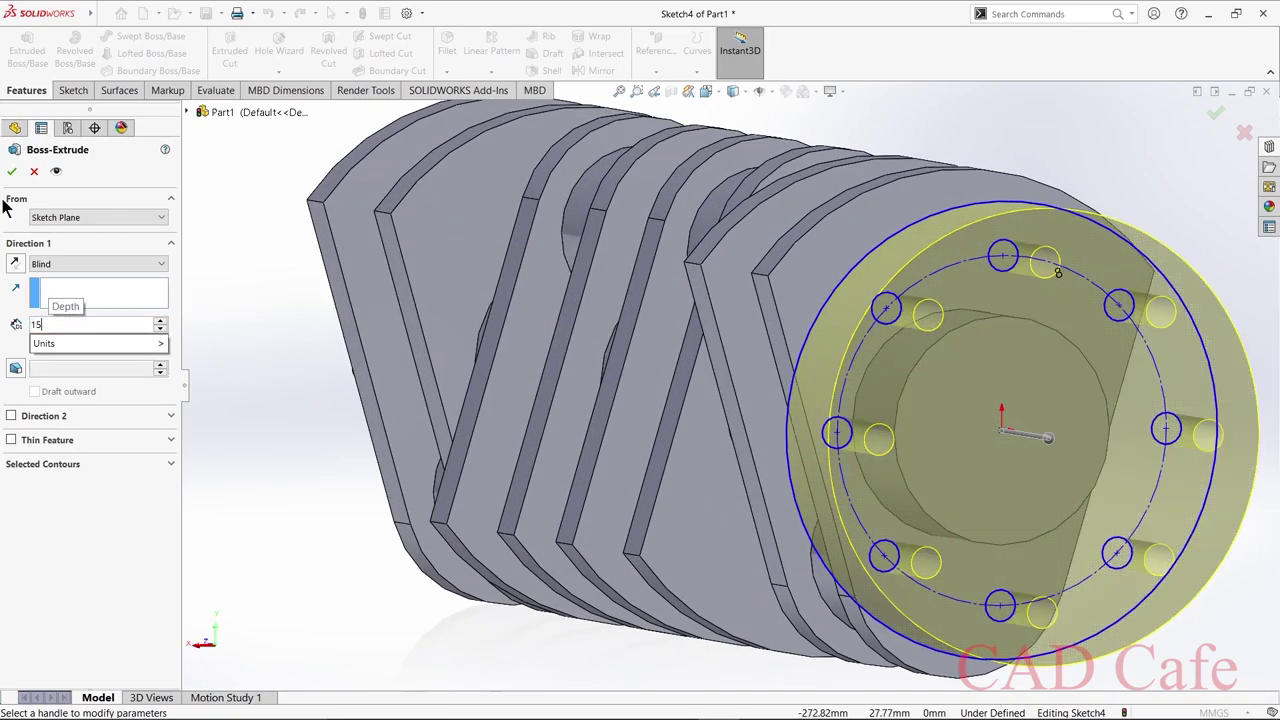
pyautogui.press('Return')
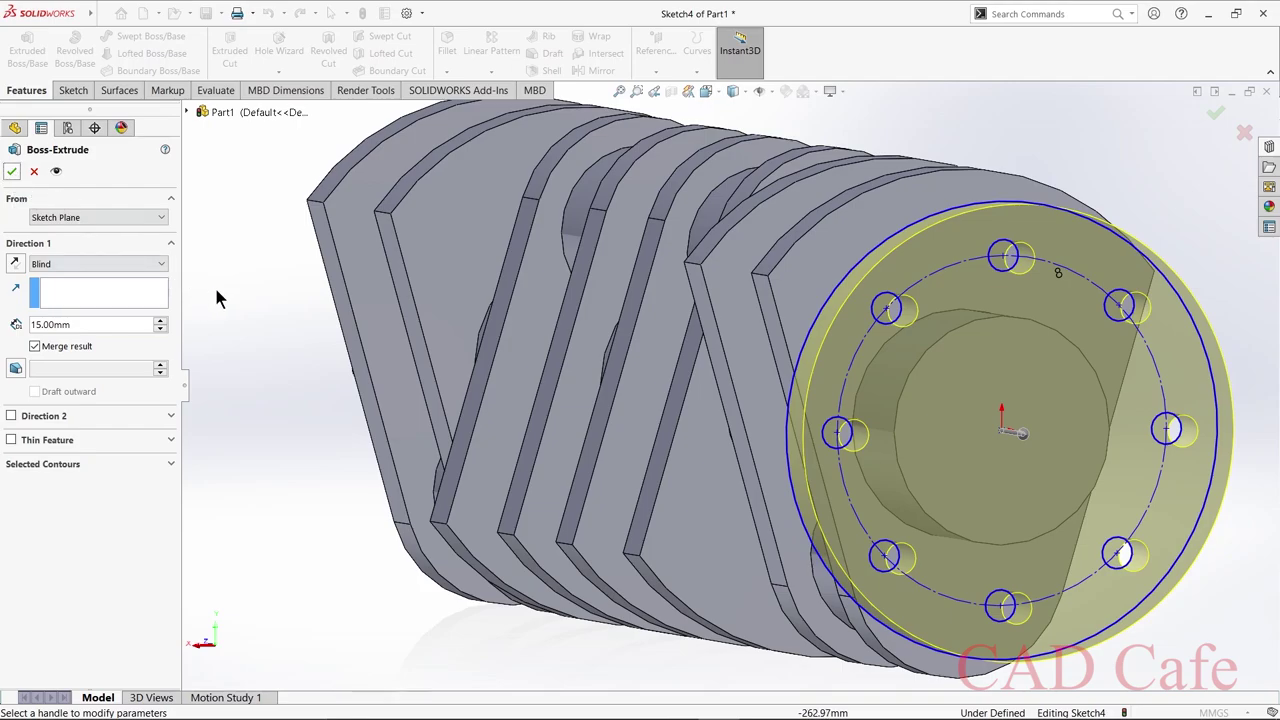
pyautogui.press('z')
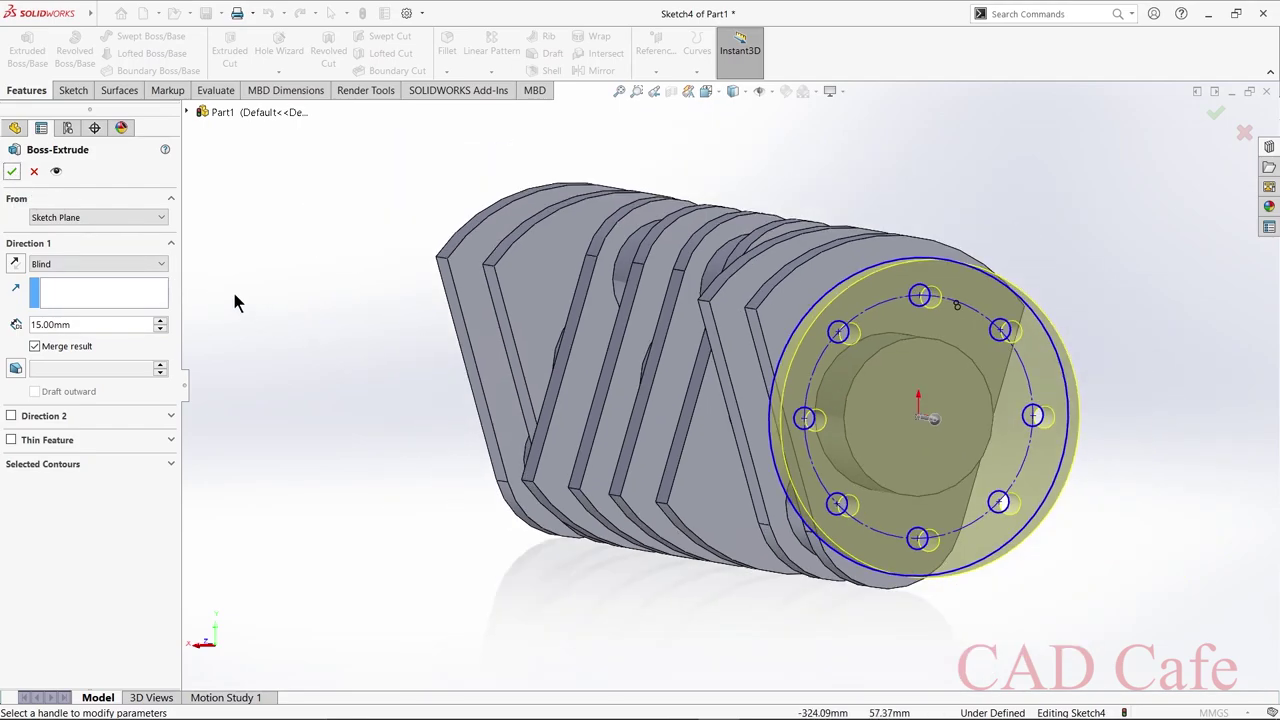
pyautogui.click(11, 172)
pyautogui.moveTo(375, 369); pyautogui.dragTo(1143, 434, button='middle')
pyautogui.click(1065, 417)
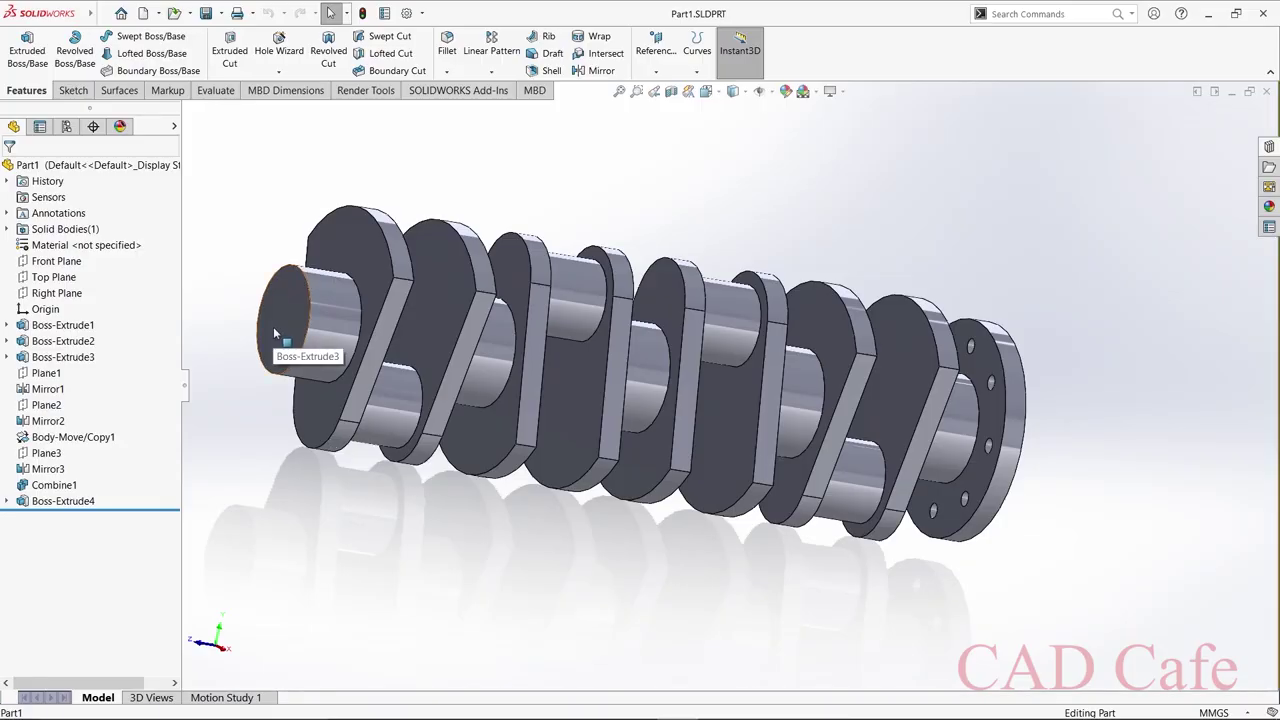
# Start a sketch on the end face of the journal opposite the flange and draw an origin-centred circle with a 16 mm radius.
pyautogui.click(273, 326)
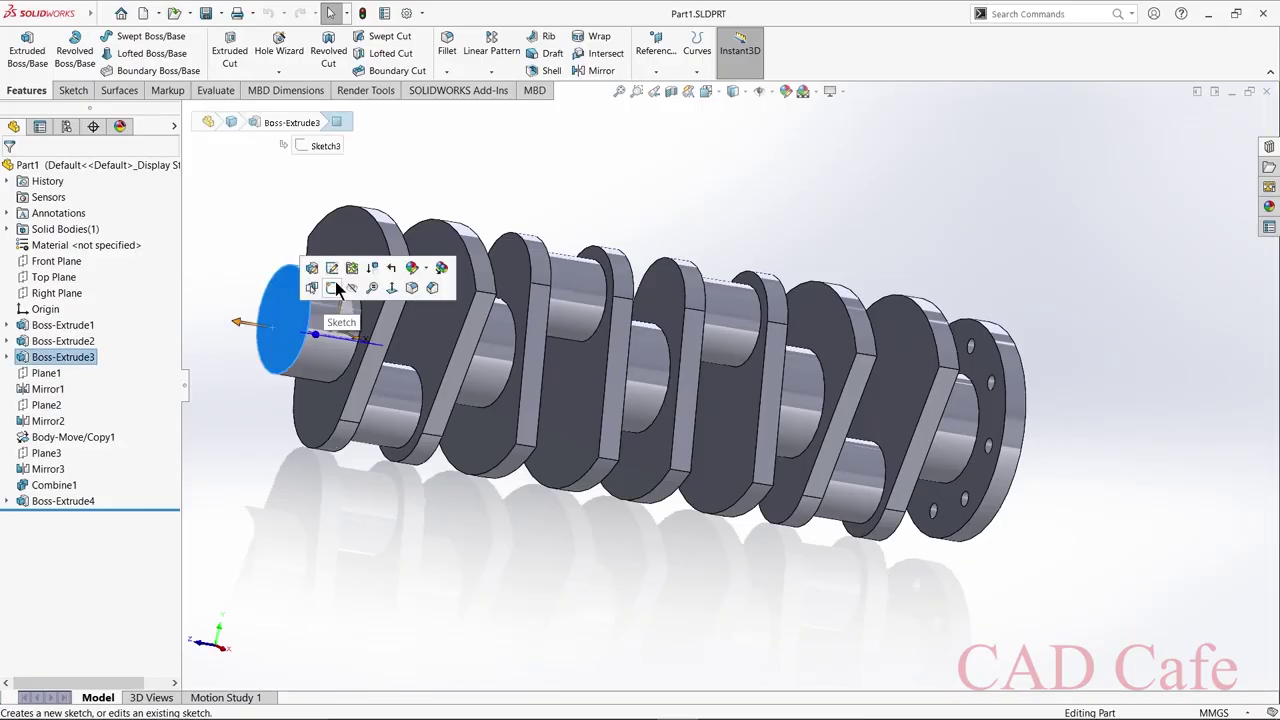
pyautogui.click(333, 286)
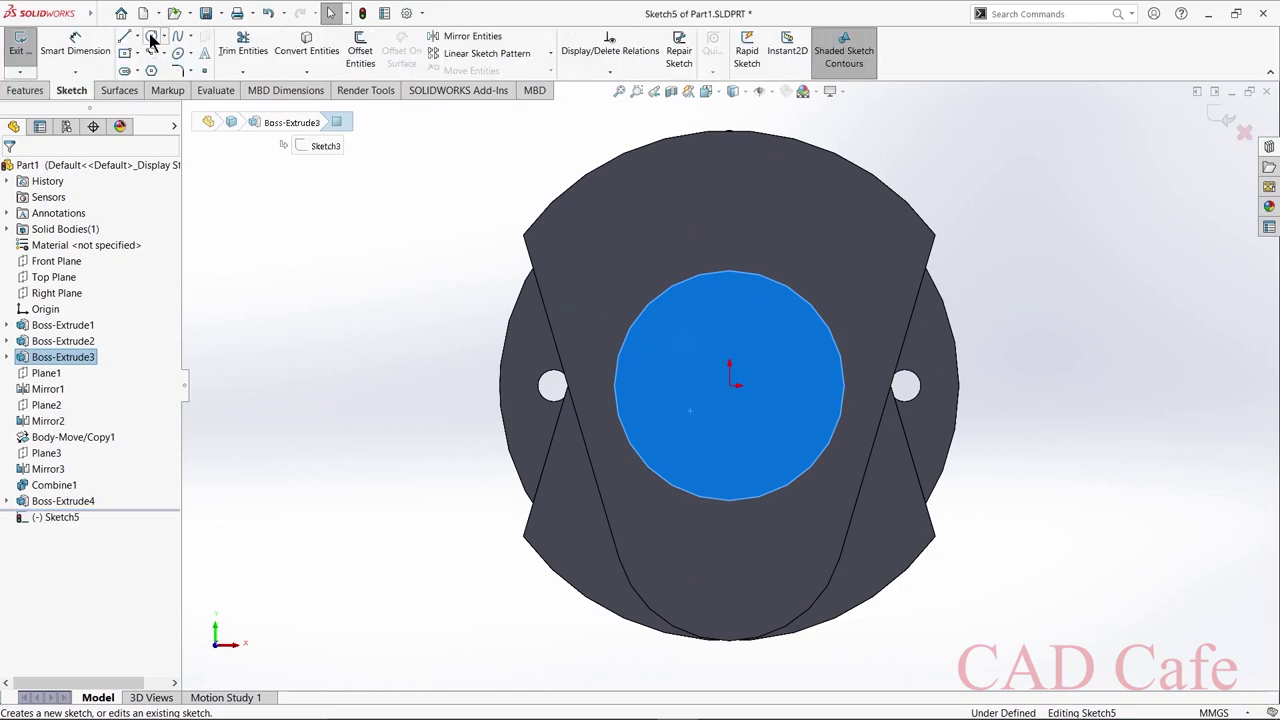
pyautogui.click(151, 36)
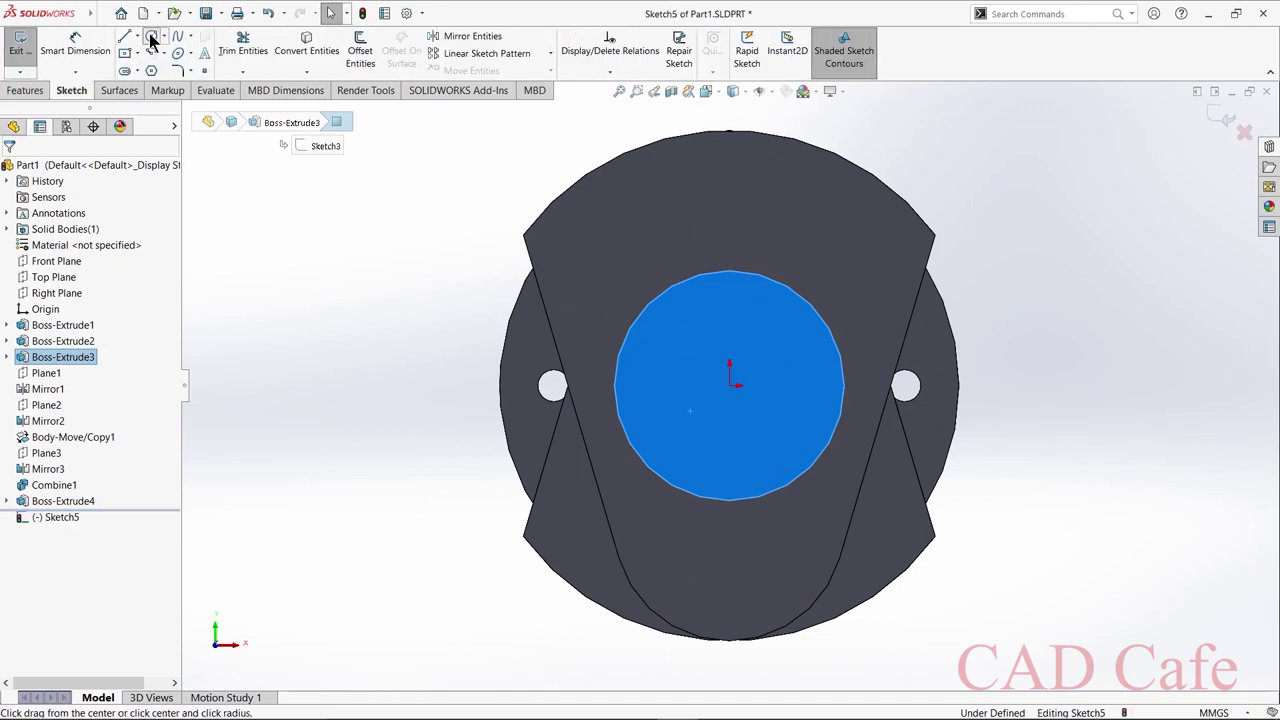
pyautogui.click(732, 387)
pyautogui.click(765, 414)
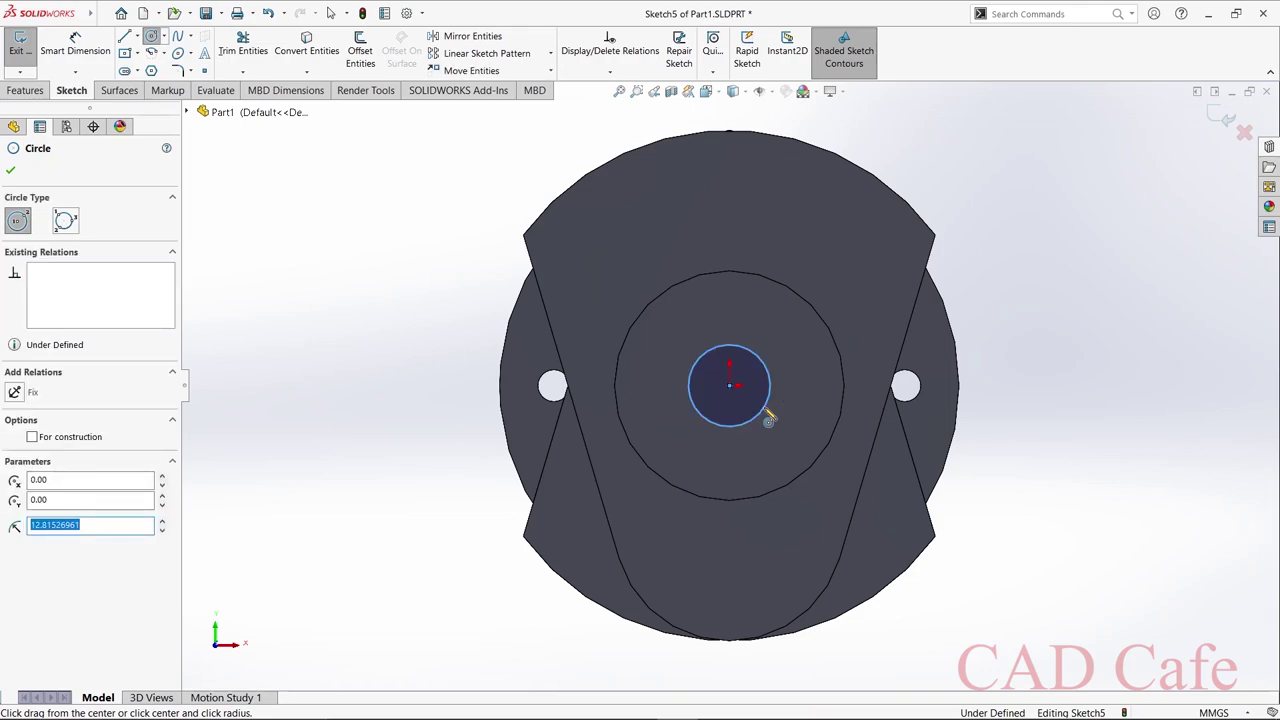
pyautogui.write('16')
pyautogui.press('Return')
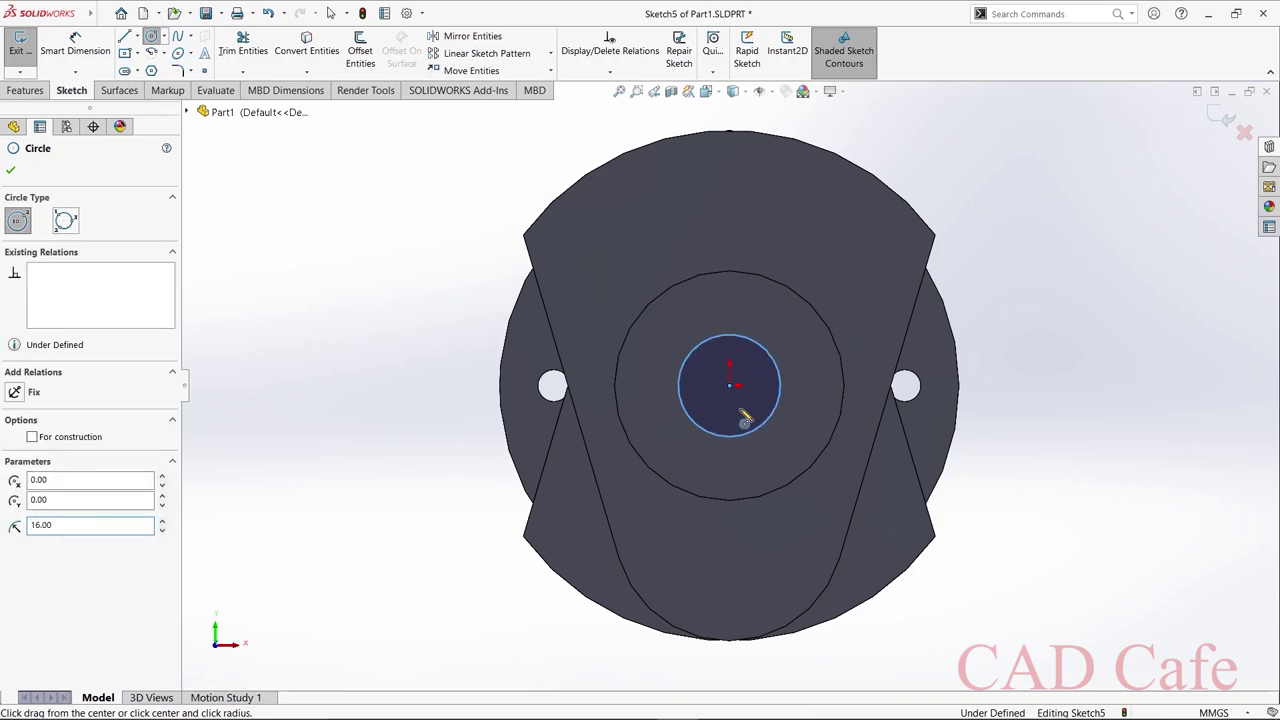
pyautogui.click(10, 173)
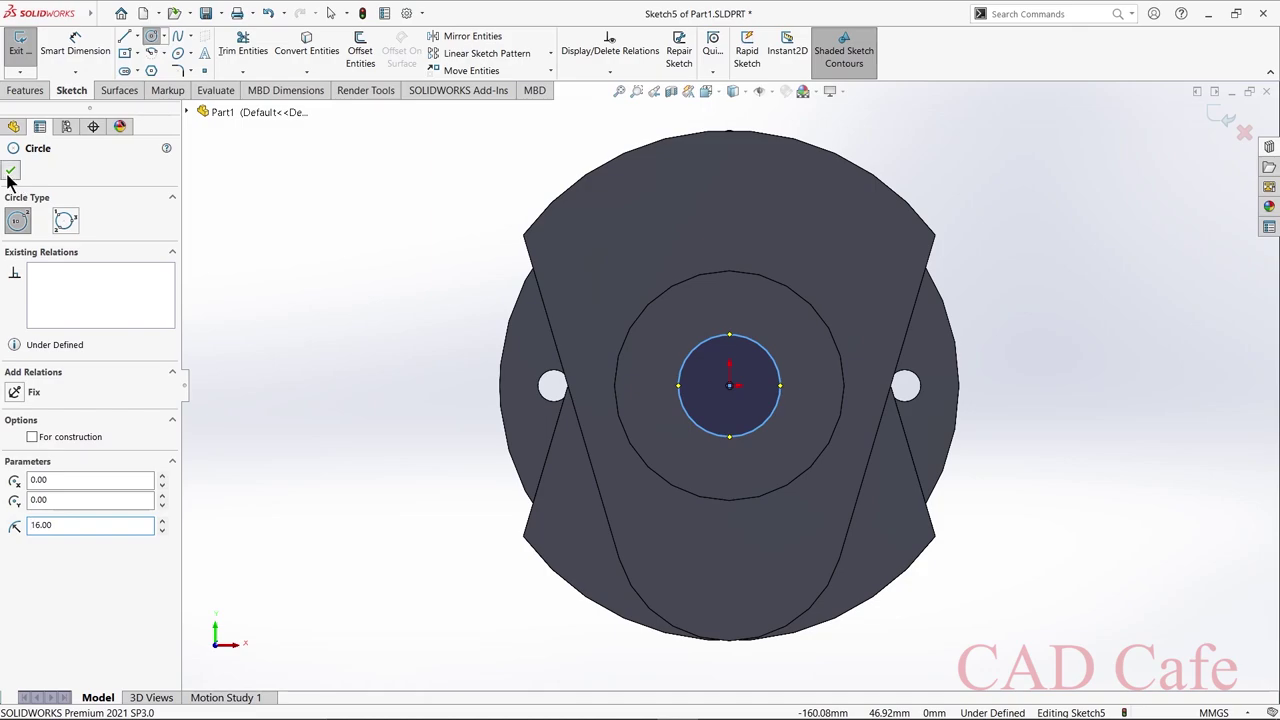
# Extrude the circle outward from the journal face to a blind depth of 80 mm as a stub shaft.
pyautogui.click(24, 91)
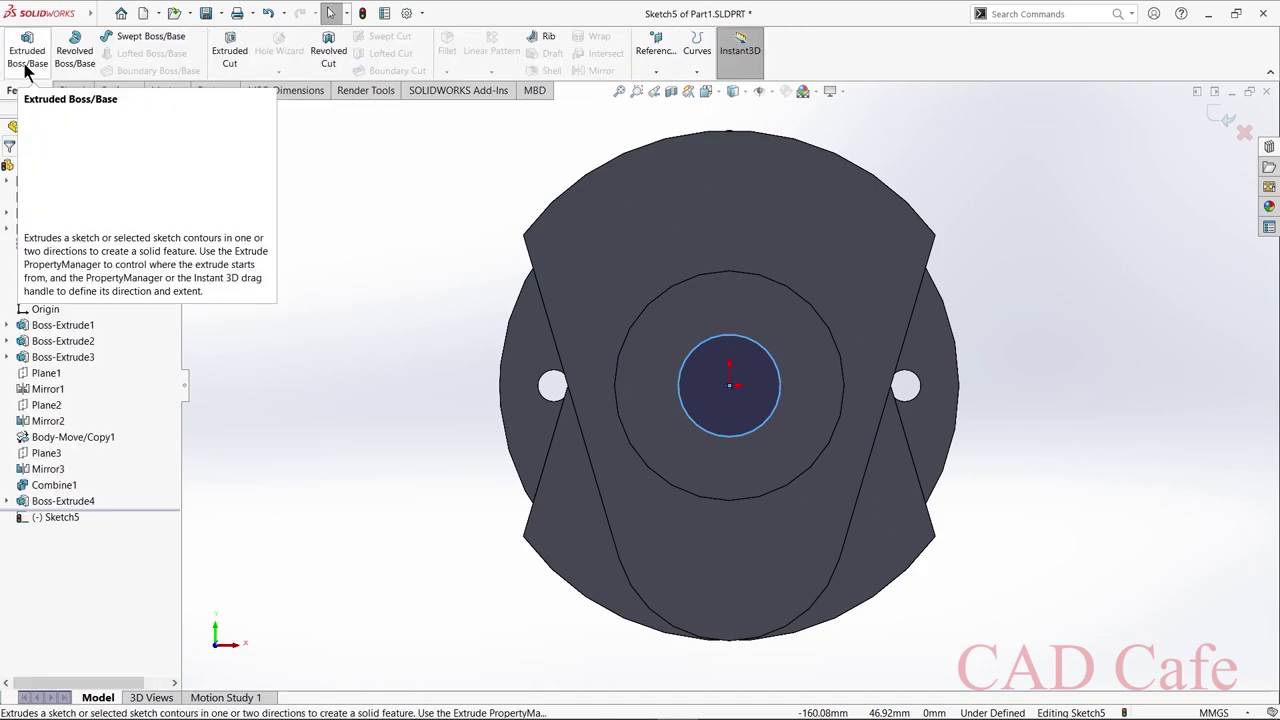
pyautogui.click(33, 46)
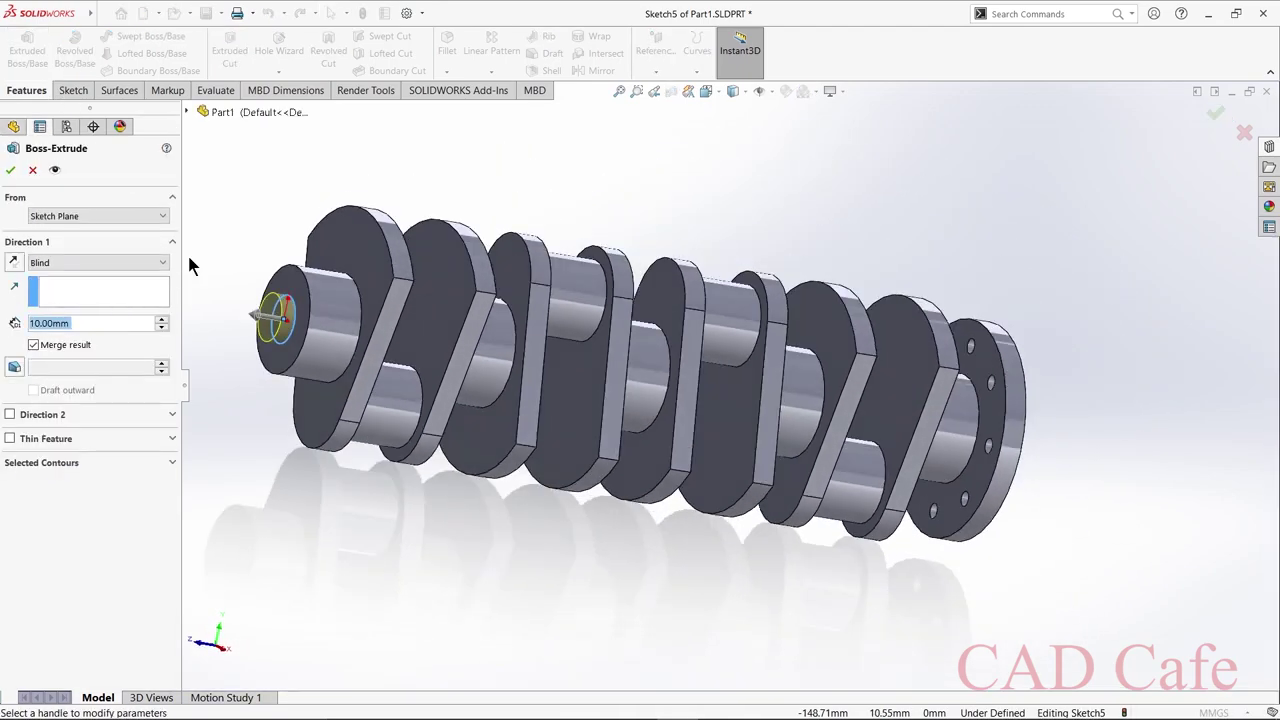
pyautogui.write('80')
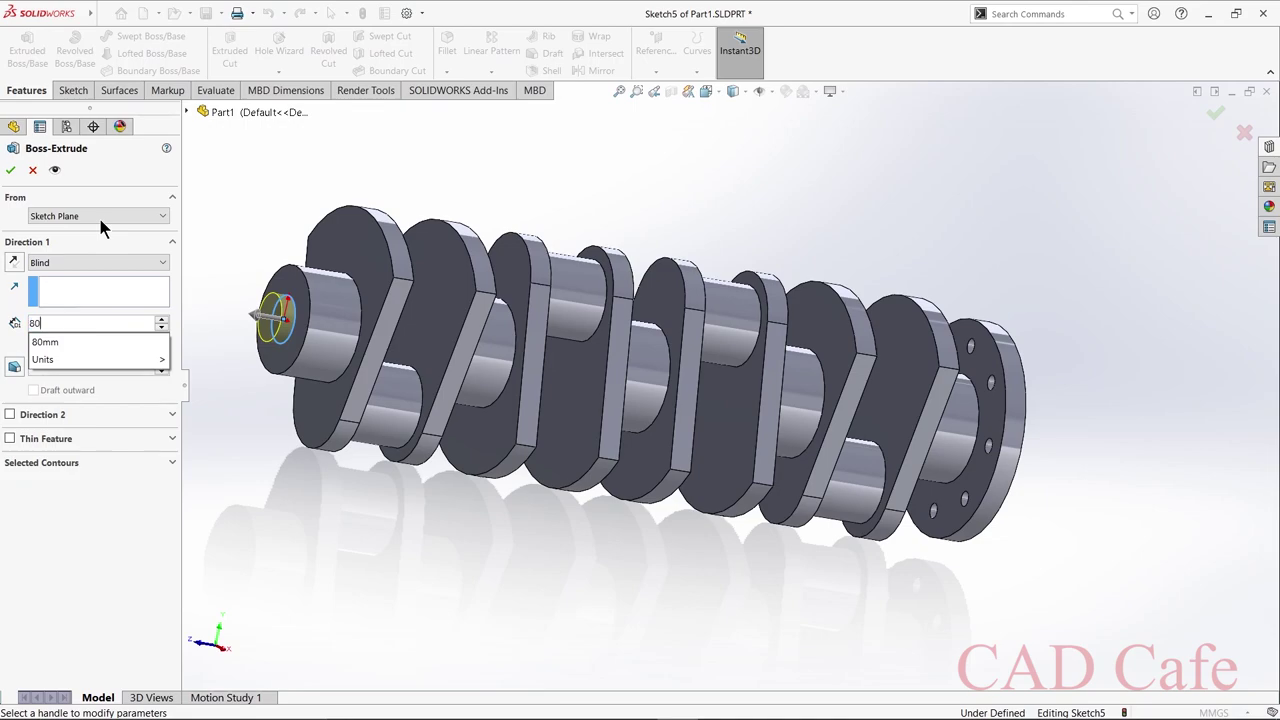
pyautogui.click(11, 172)
pyautogui.click(11, 172)
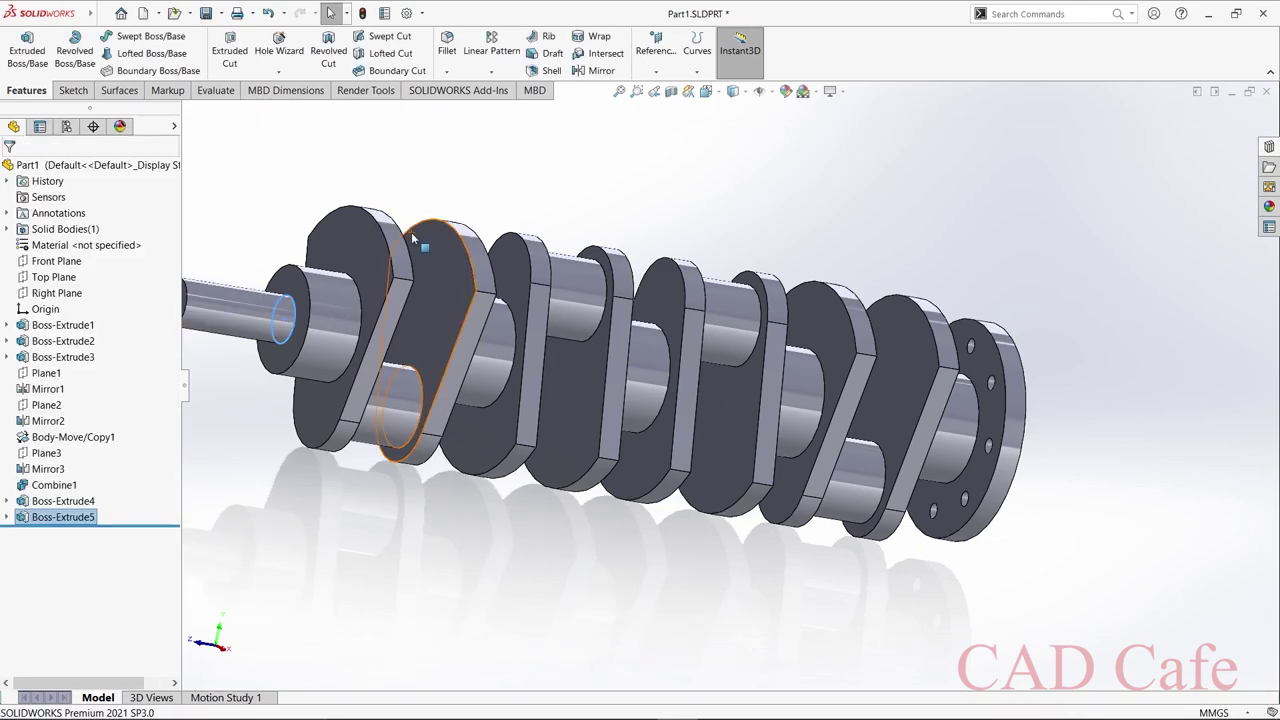
pyautogui.hotkey('ctrl', '7')
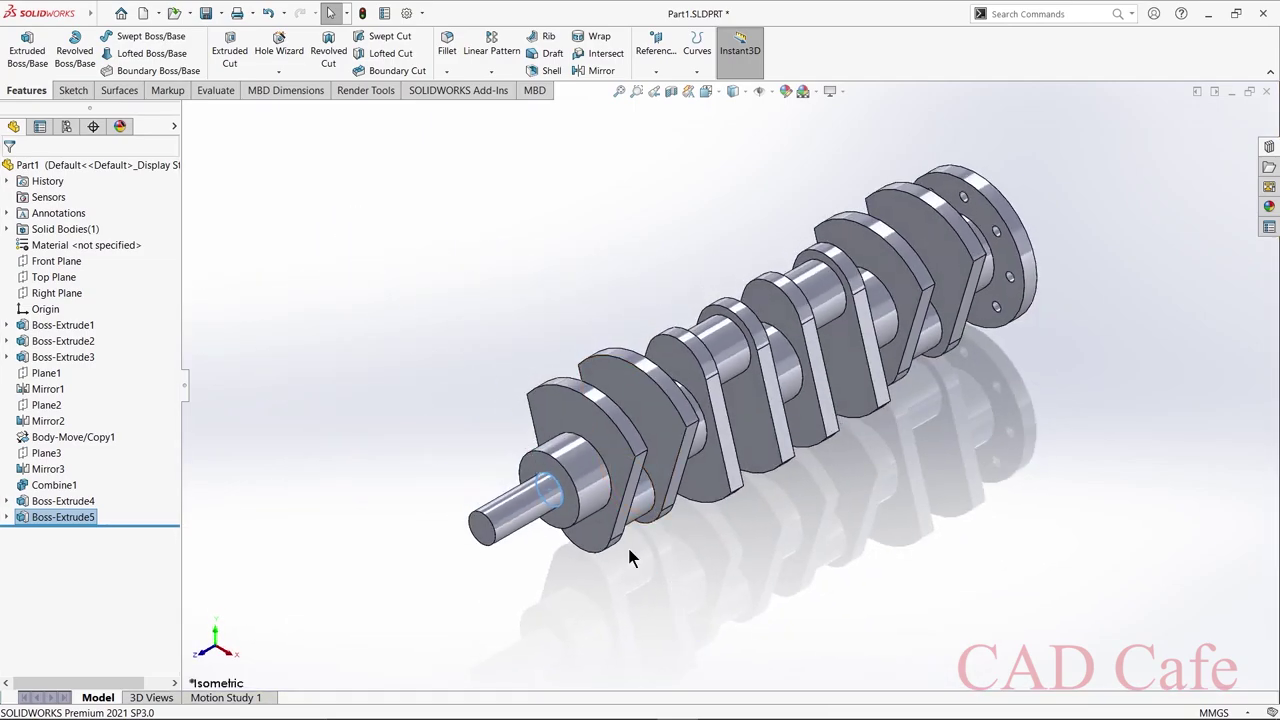
pyautogui.click(737, 578)
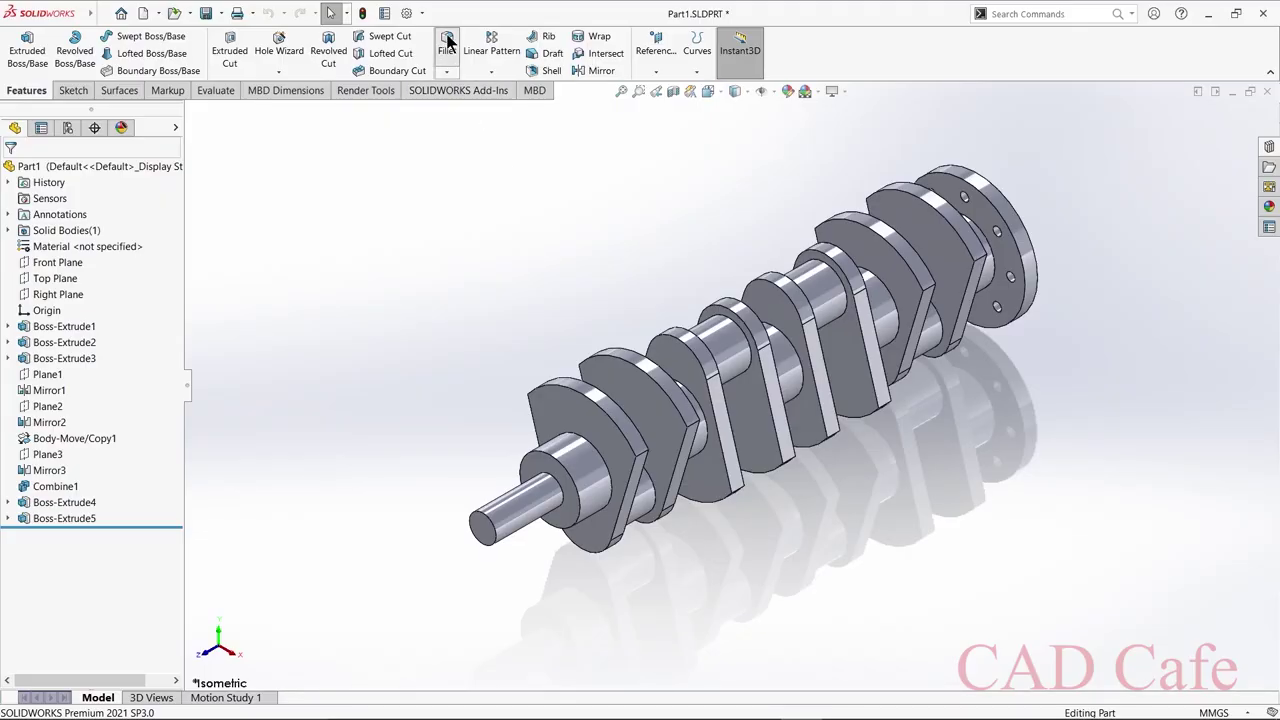
# Fillet the stub shaft's tip and base edges and the edges where the journals and crankpins meet the webs with a 3 mm radius.
pyautogui.click(447, 40)
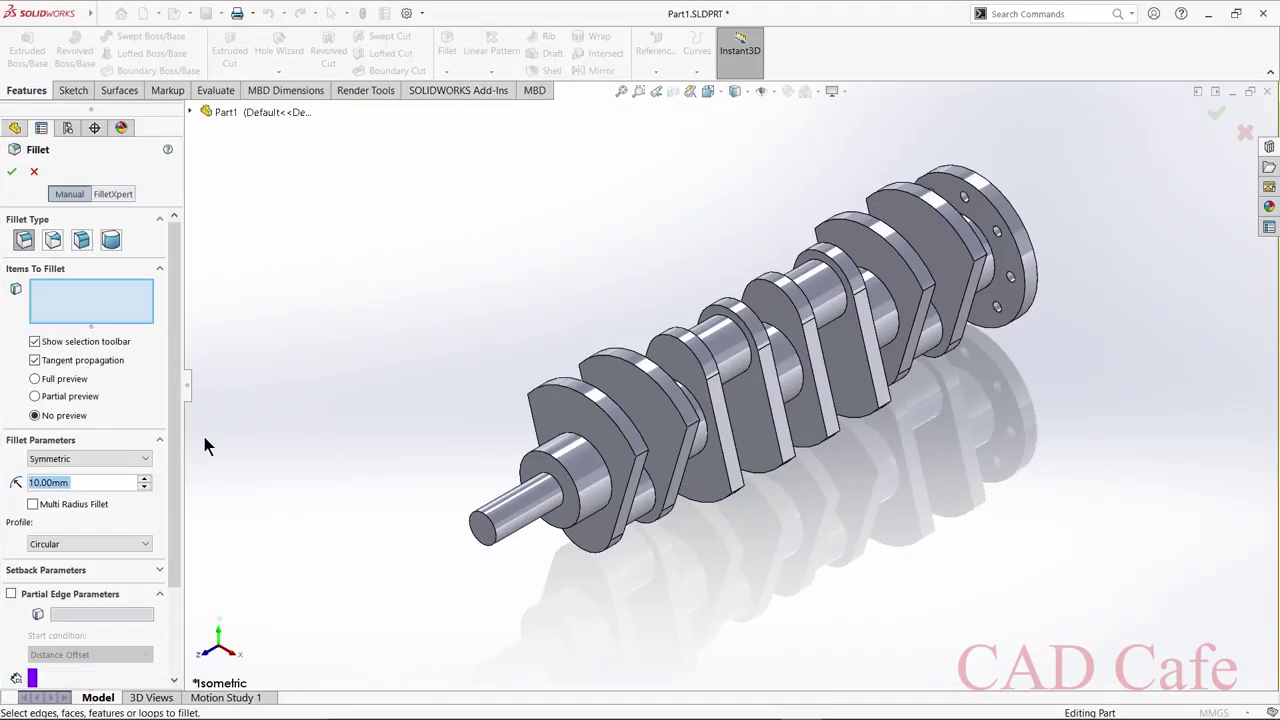
pyautogui.write('3')
pyautogui.press('Return')
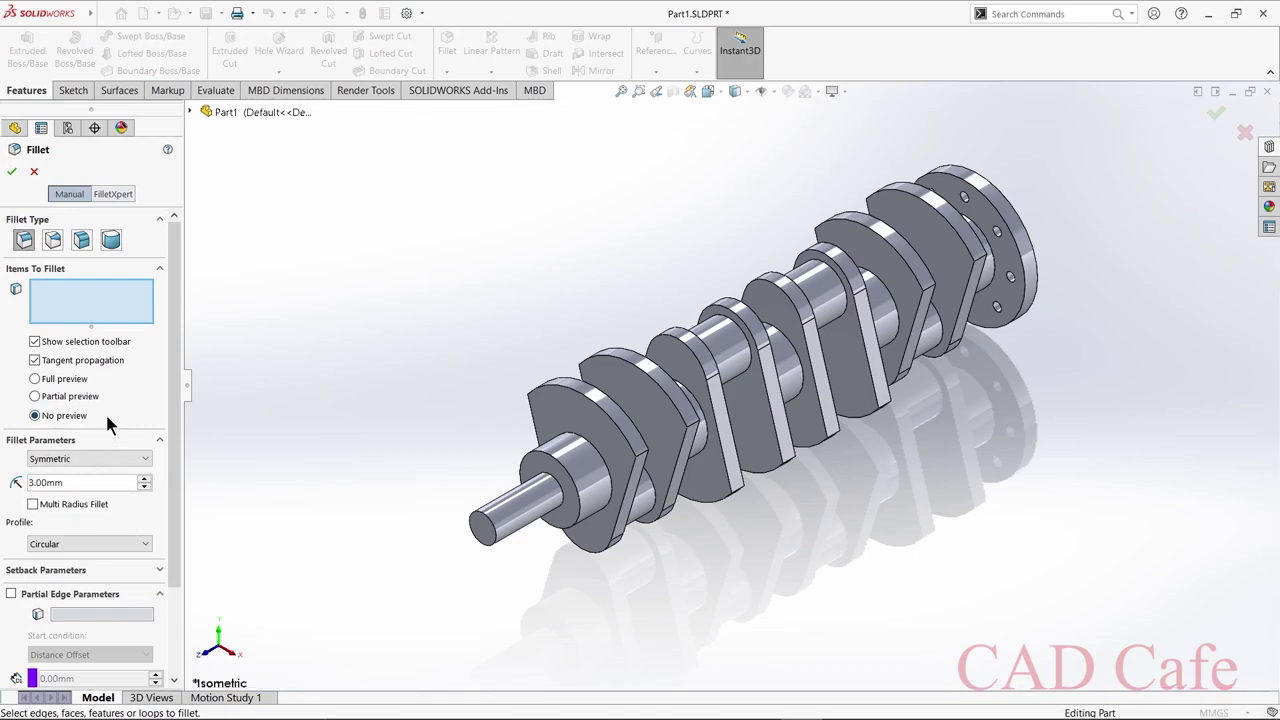
pyautogui.click(487, 516)
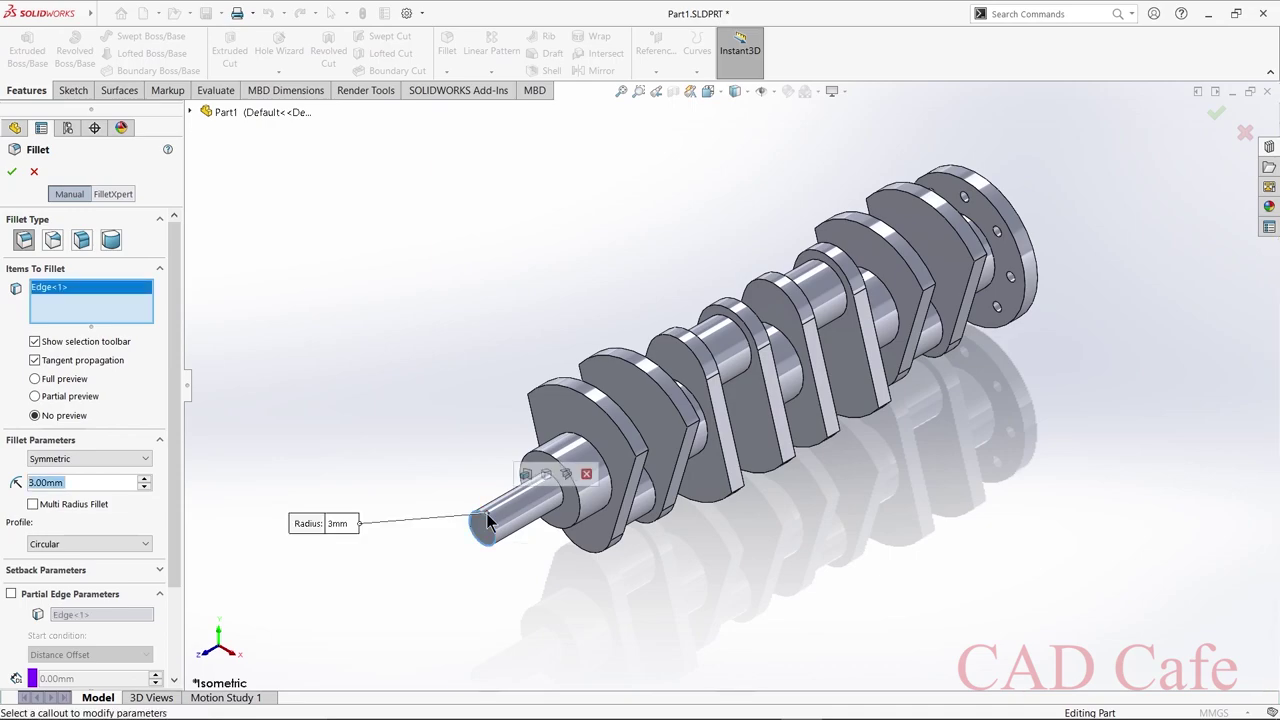
pyautogui.click(566, 498)
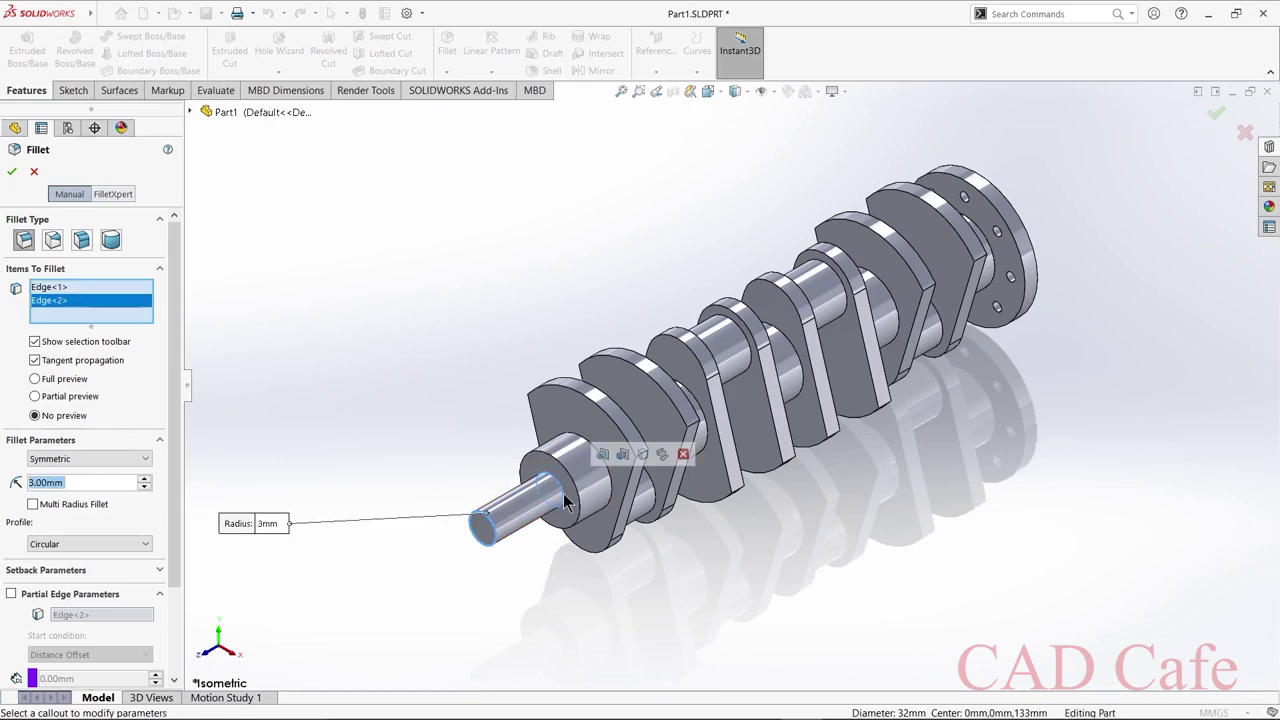
pyautogui.click(663, 457)
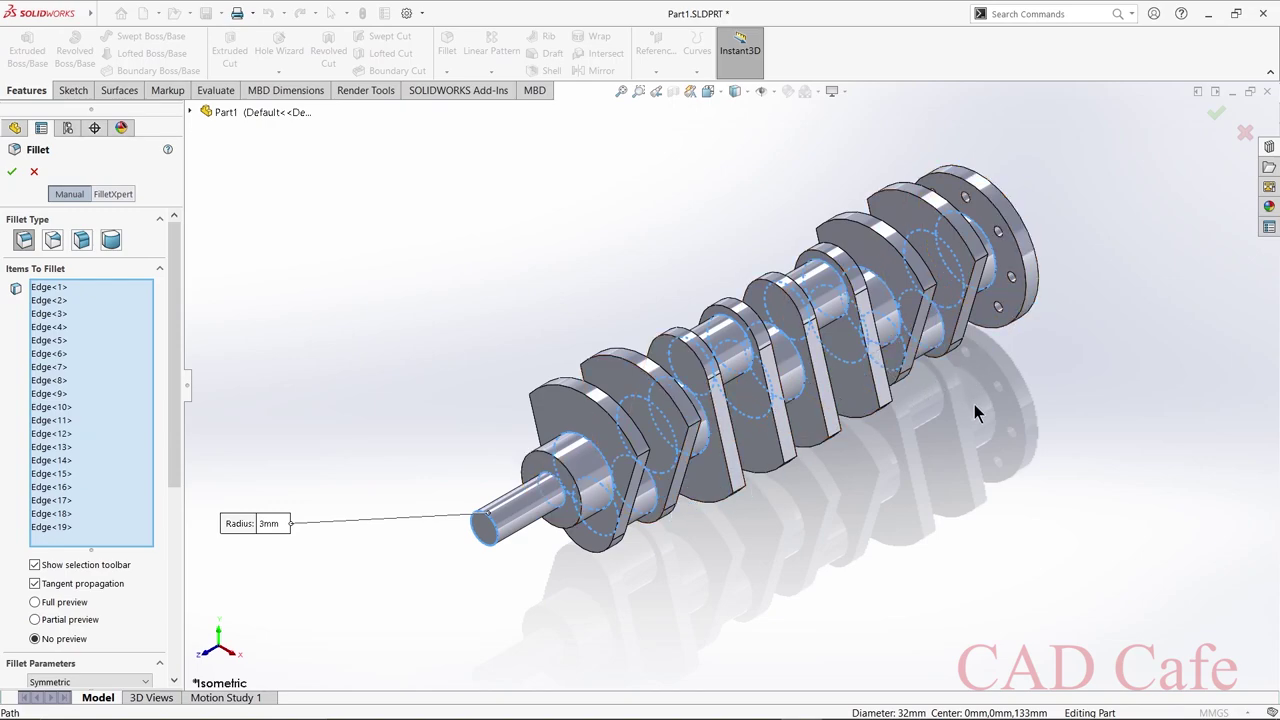
pyautogui.click(11, 172)
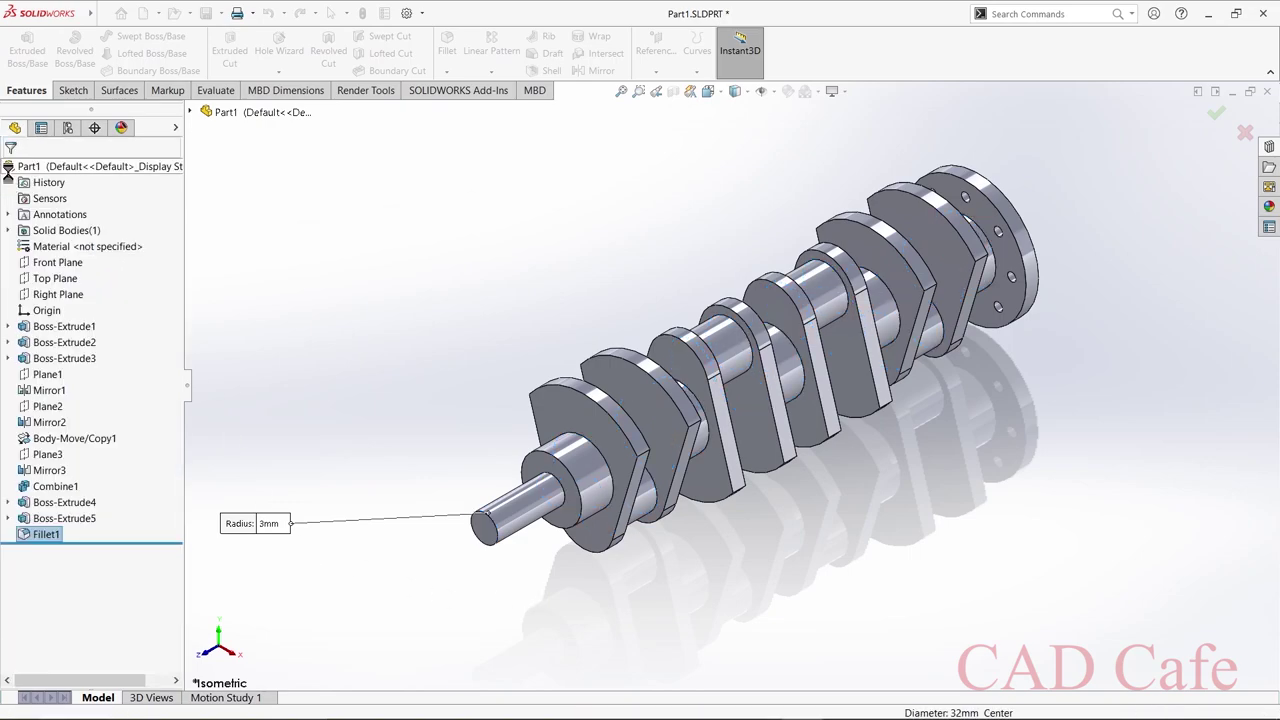
pyautogui.scroll(-5, 493, 517)
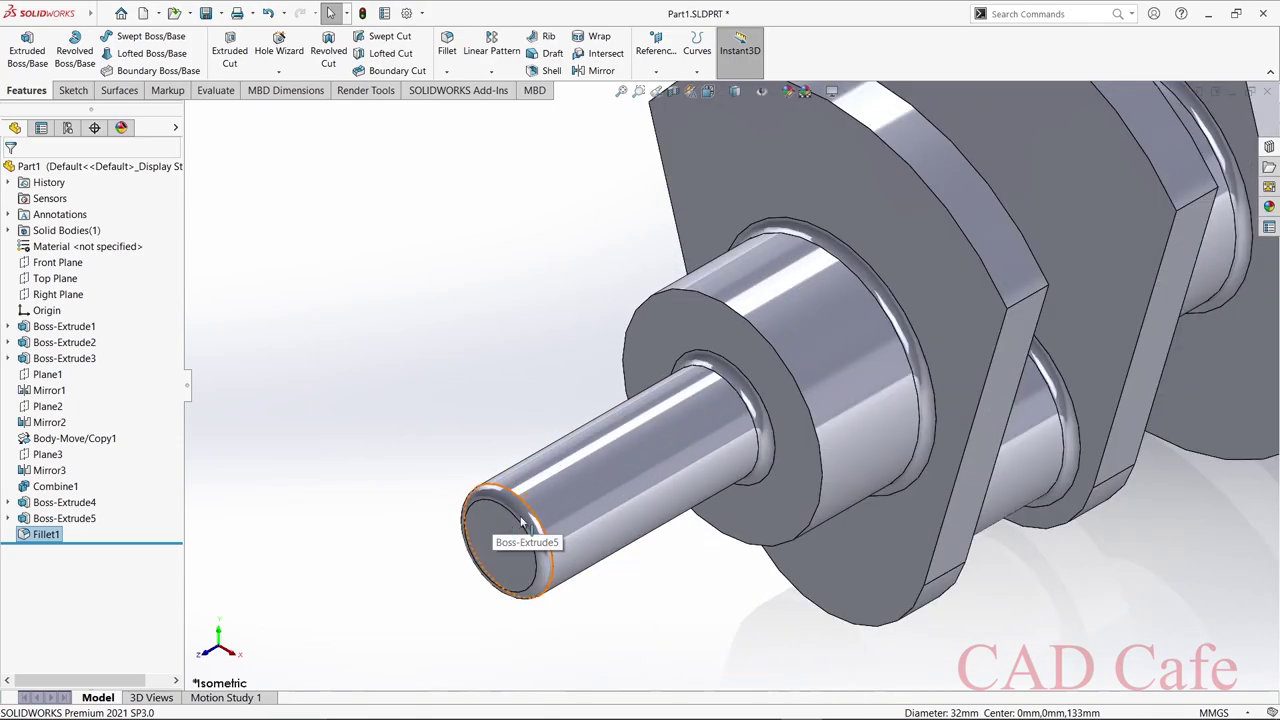
pyautogui.scroll(8, 651, 491)
pyautogui.moveTo(1038, 353); pyautogui.dragTo(998, 346, button='middle')
pyautogui.press('f')
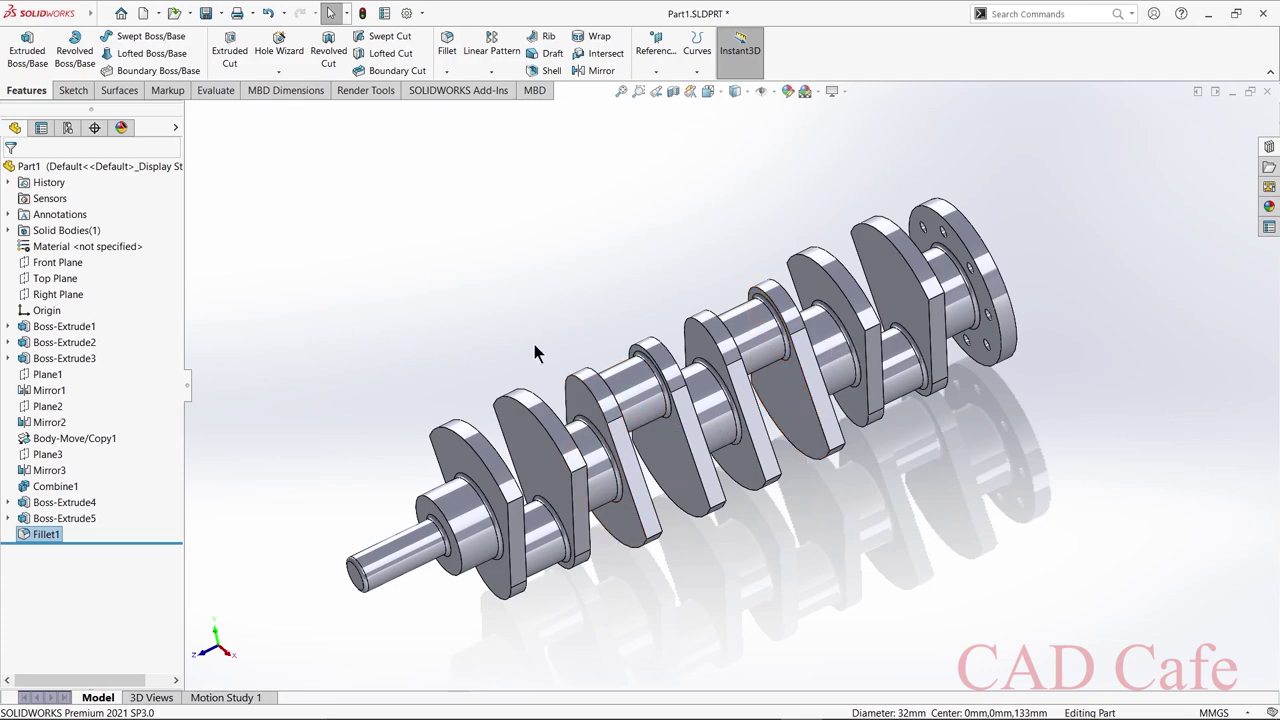
pyautogui.hotkey('ctrl', '7')
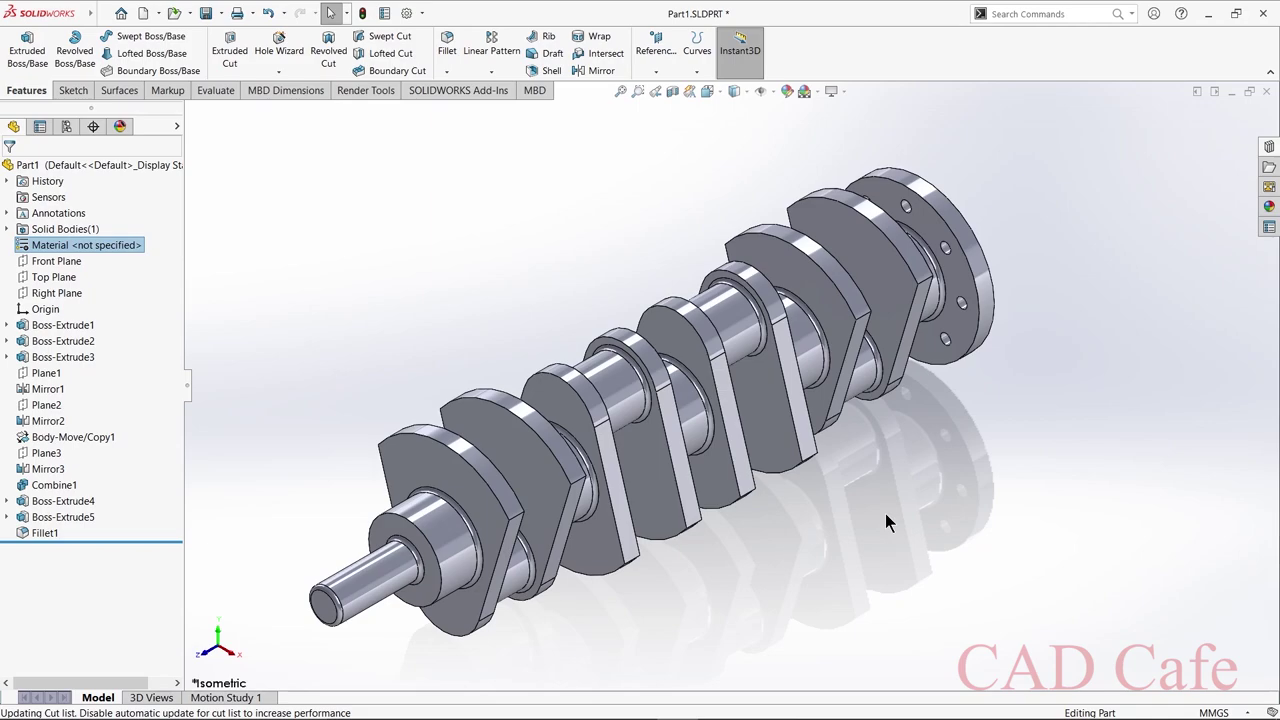
# Assign AISI 1045 Steel, cold drawn from the SOLIDWORKS Materials library to the crankshaft part.
pyautogui.rightClick(94, 243)
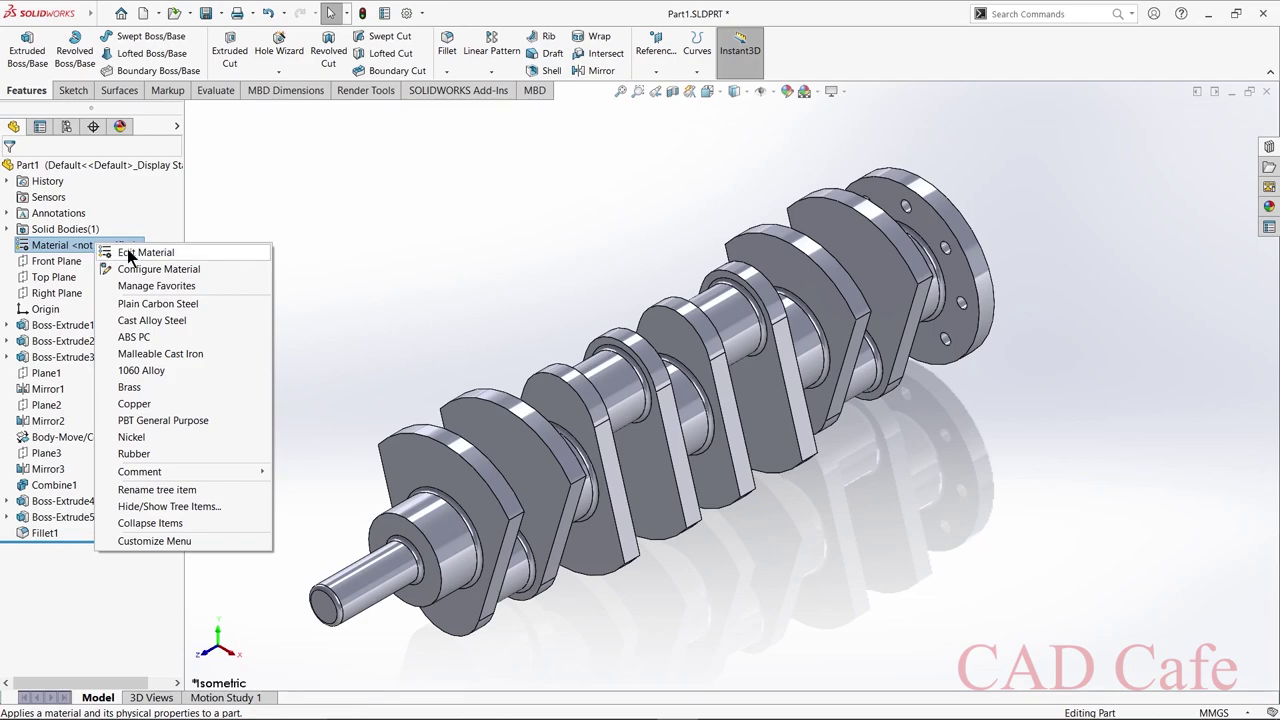
pyautogui.click(128, 252)
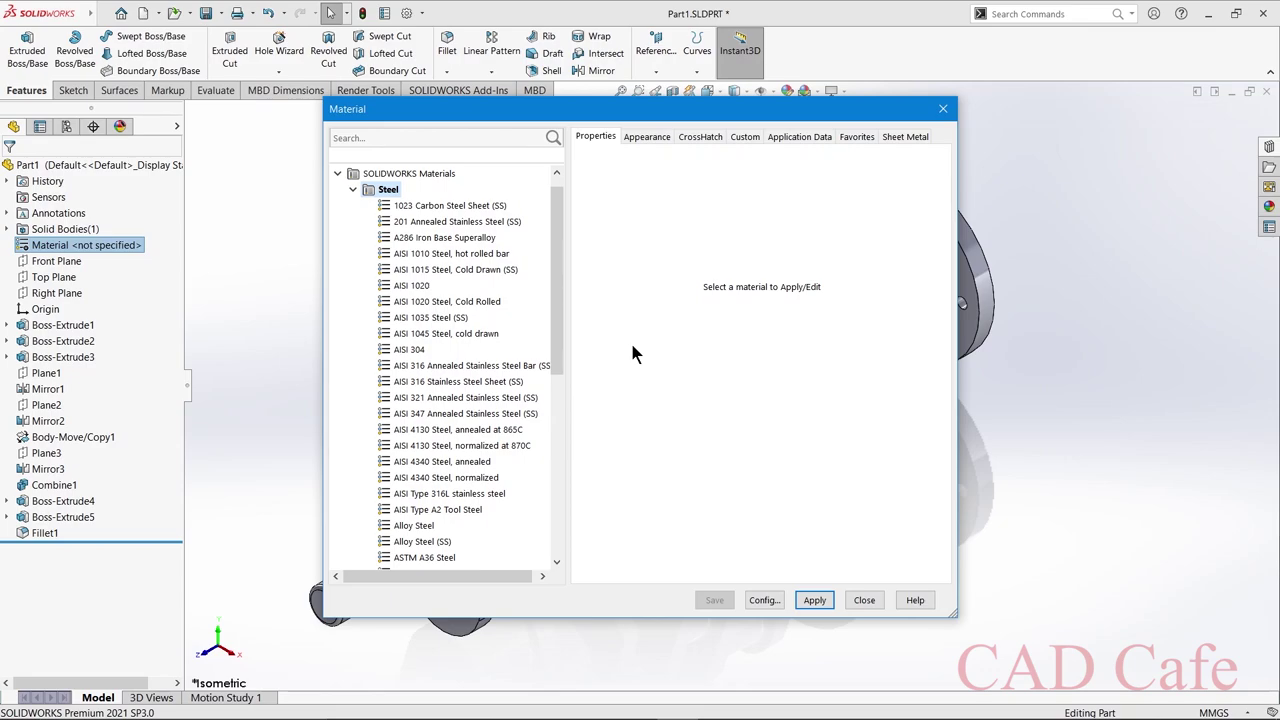
pyautogui.click(426, 334)
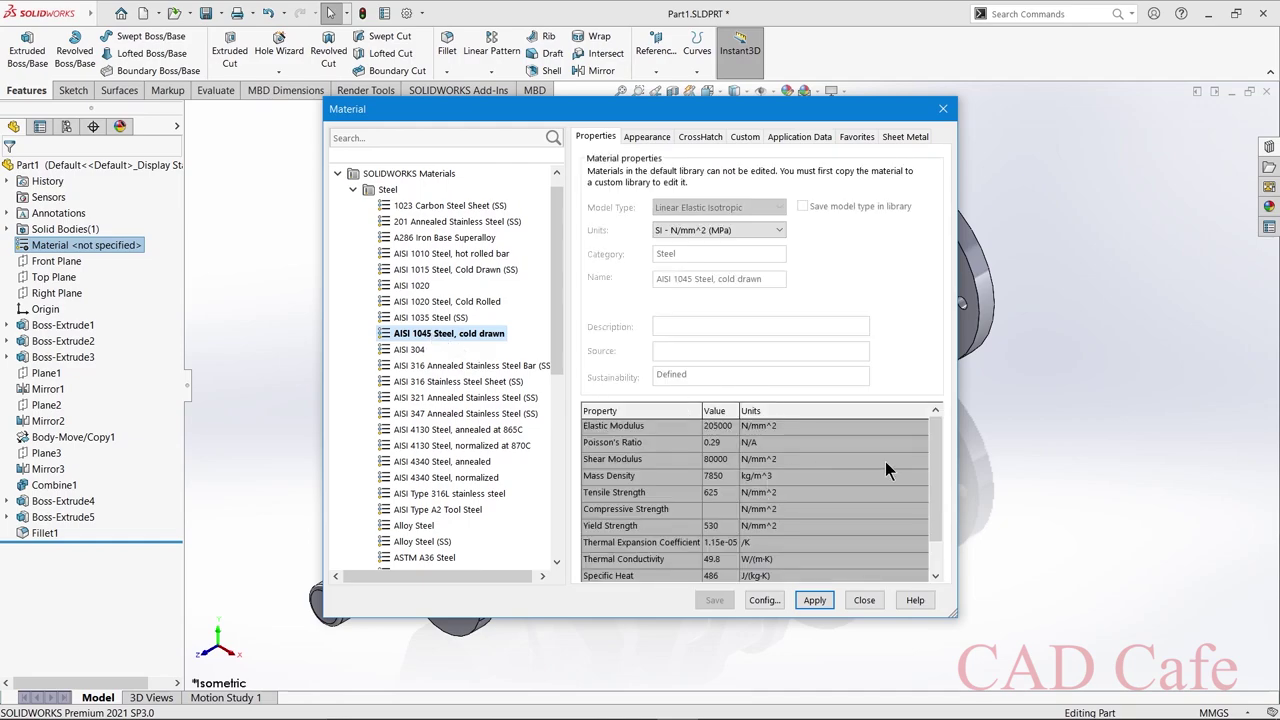
pyautogui.scroll(-1, 930, 523)
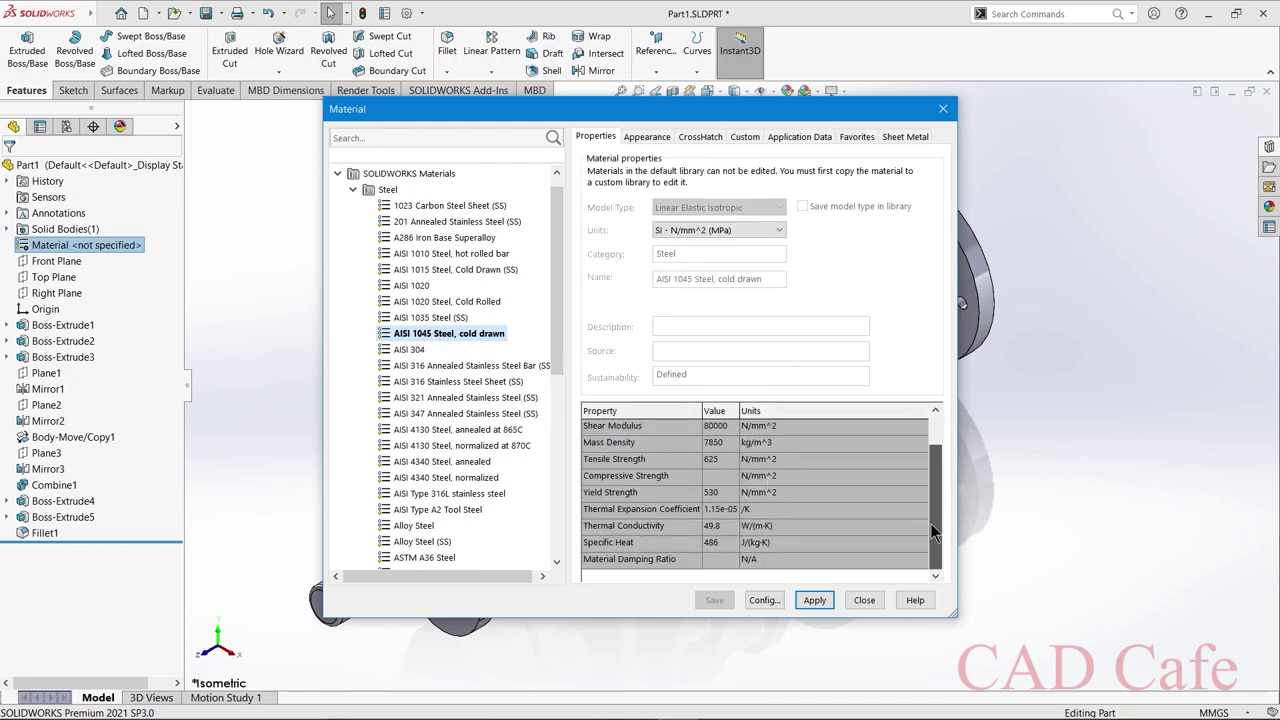
pyautogui.click(815, 600)
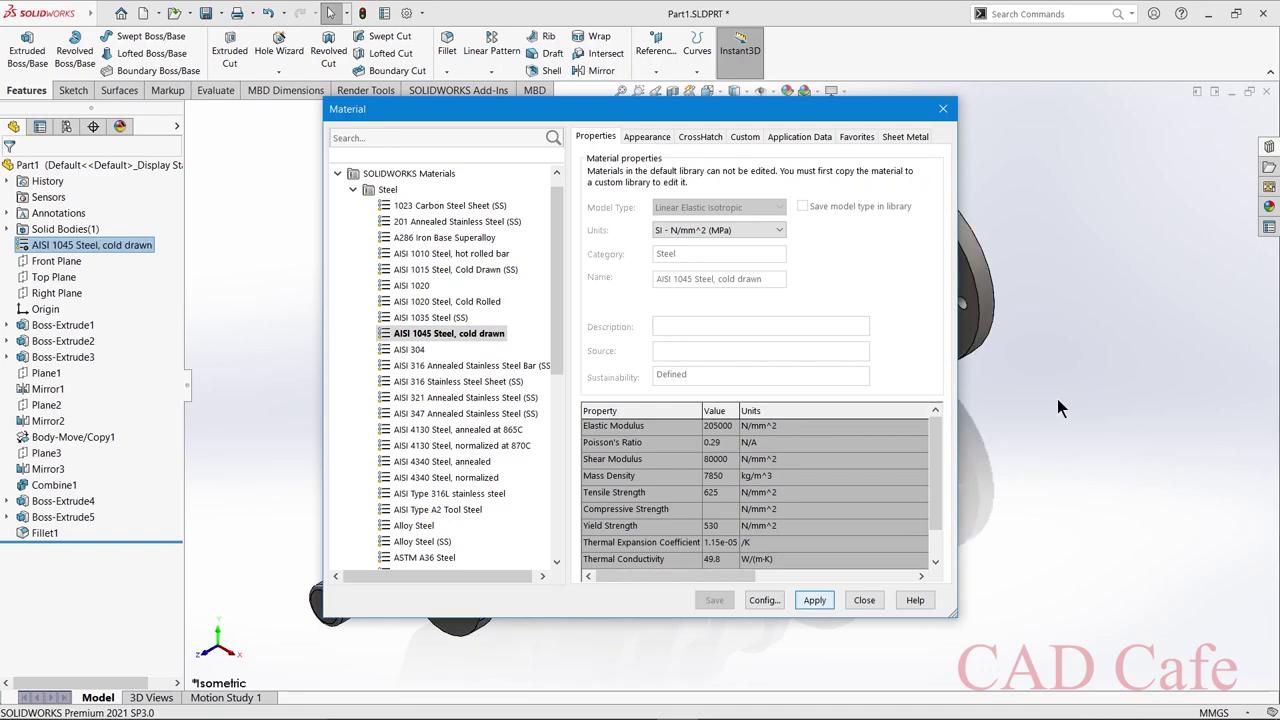
pyautogui.click(866, 601)
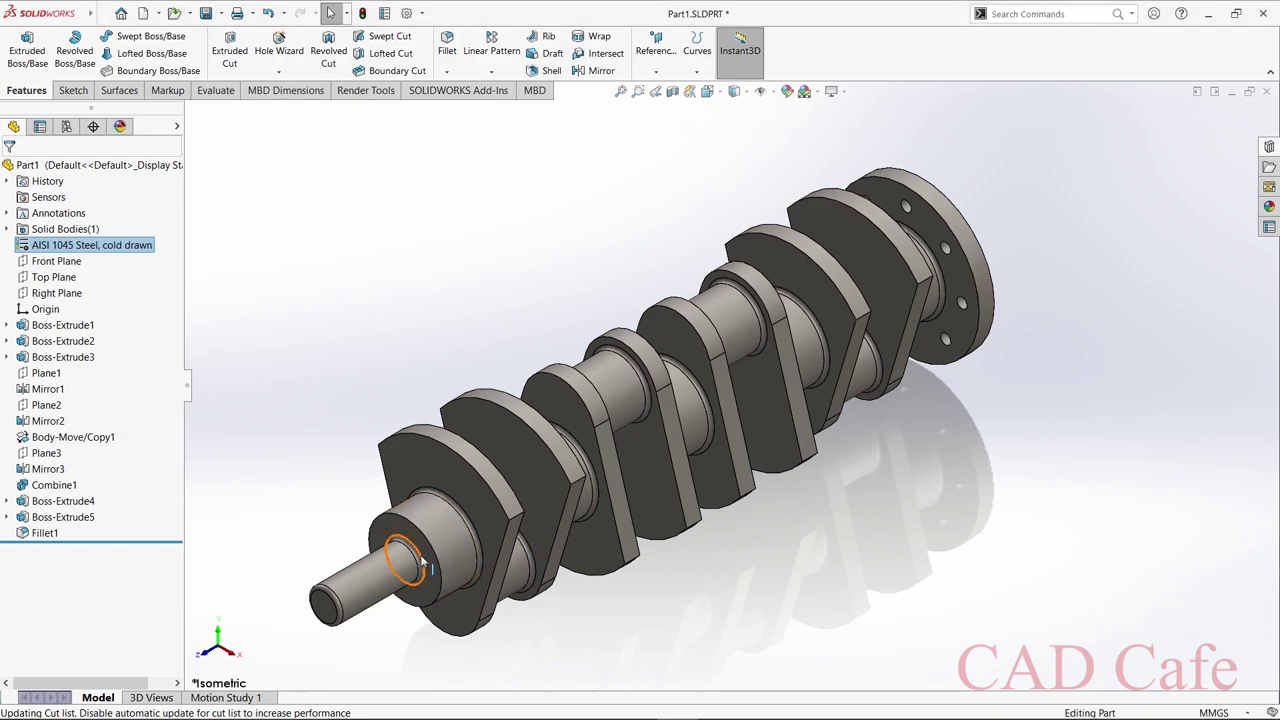
# Save the part under the file name 1.crankshaft in the 4 cylinder inline engine folder.
pyautogui.scroll(-3, 490, 494)
pyautogui.scroll(5, 467, 506)
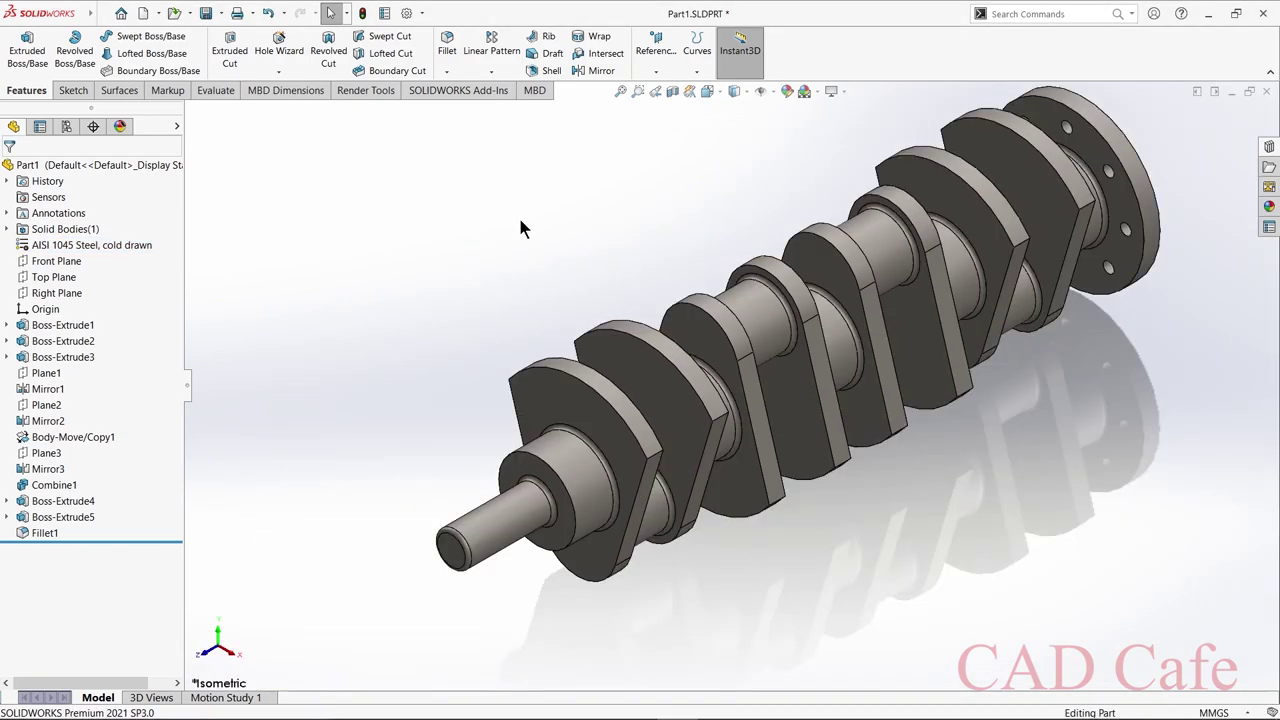
pyautogui.click(103, 14)
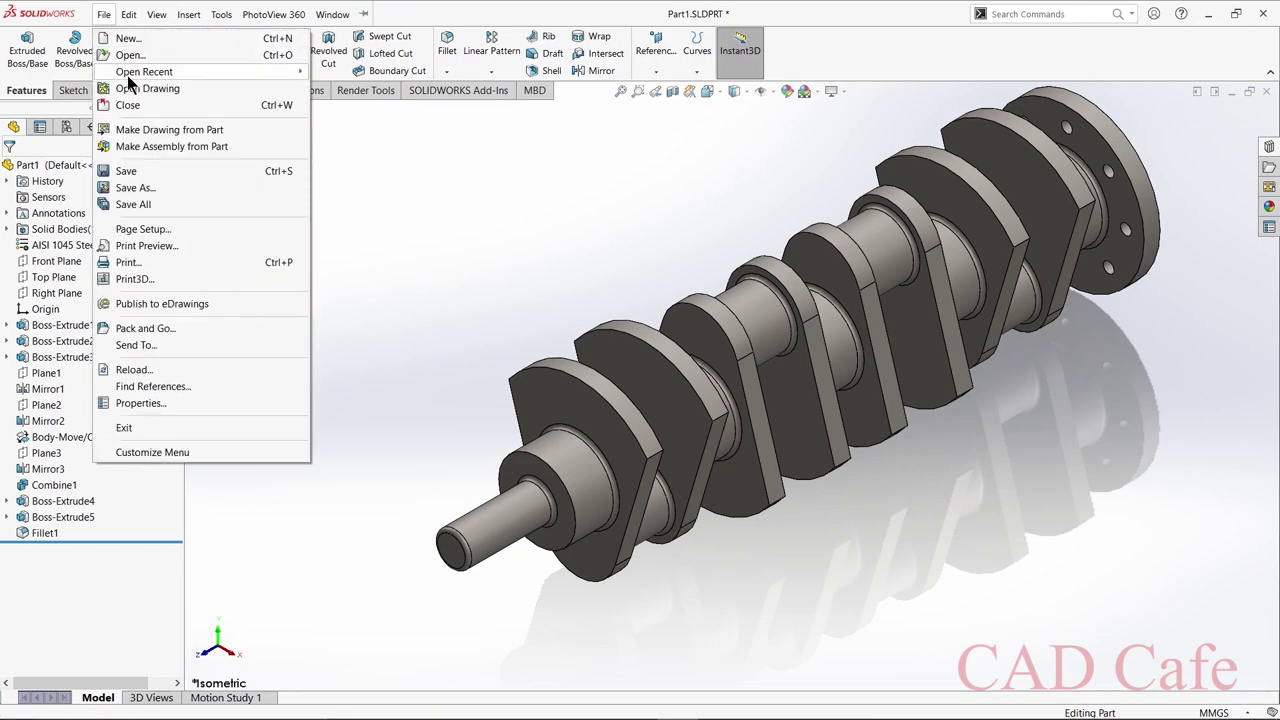
pyautogui.click(173, 190)
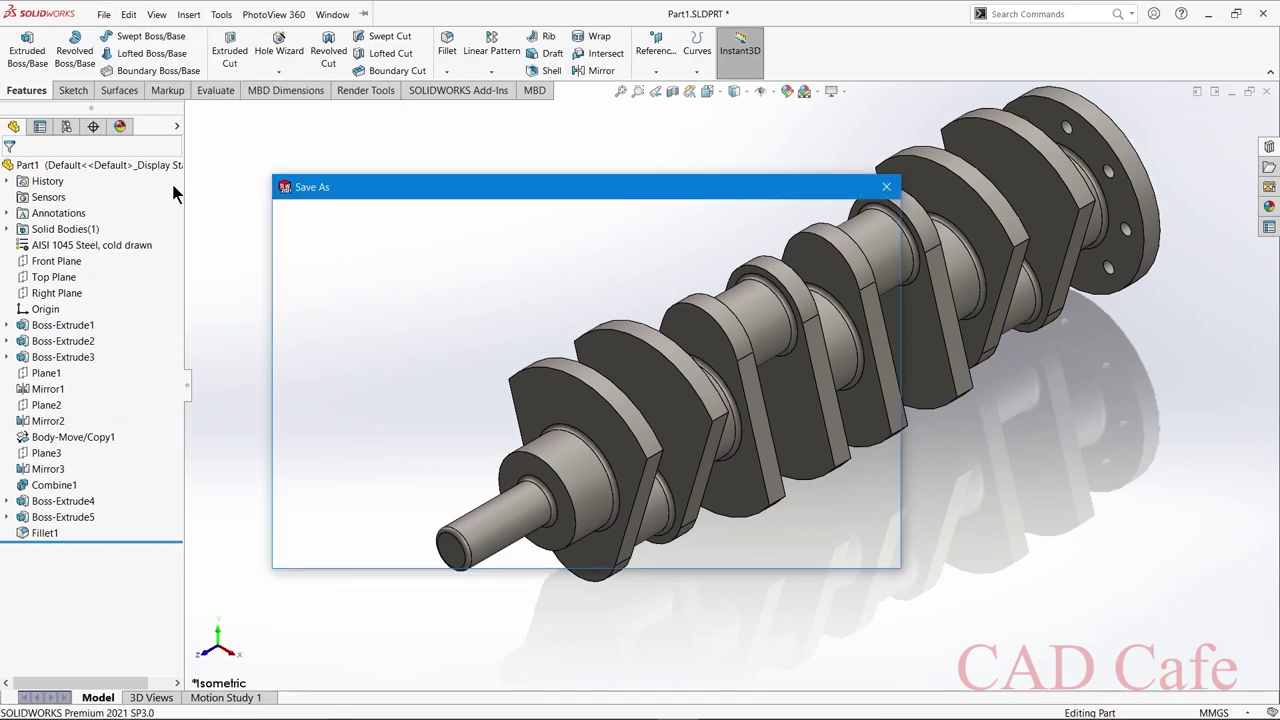
pyautogui.doubleClick(467, 416)
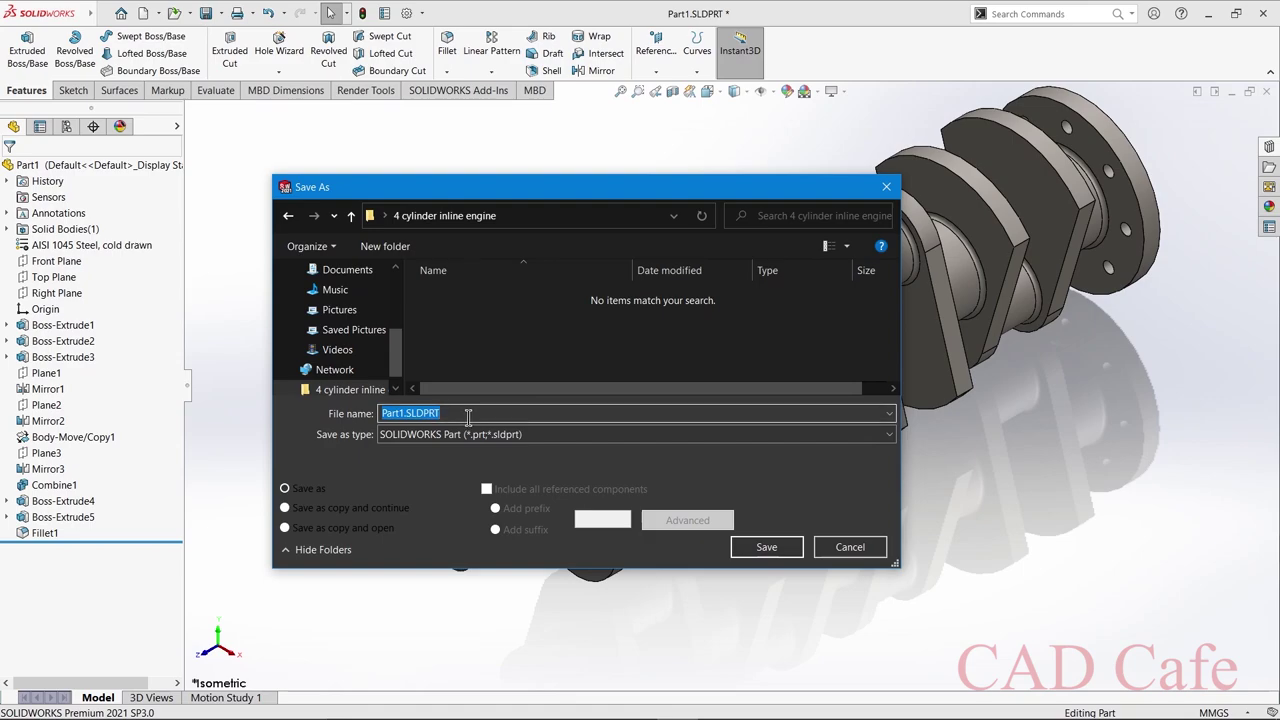
pyautogui.write('1.crankshaft')
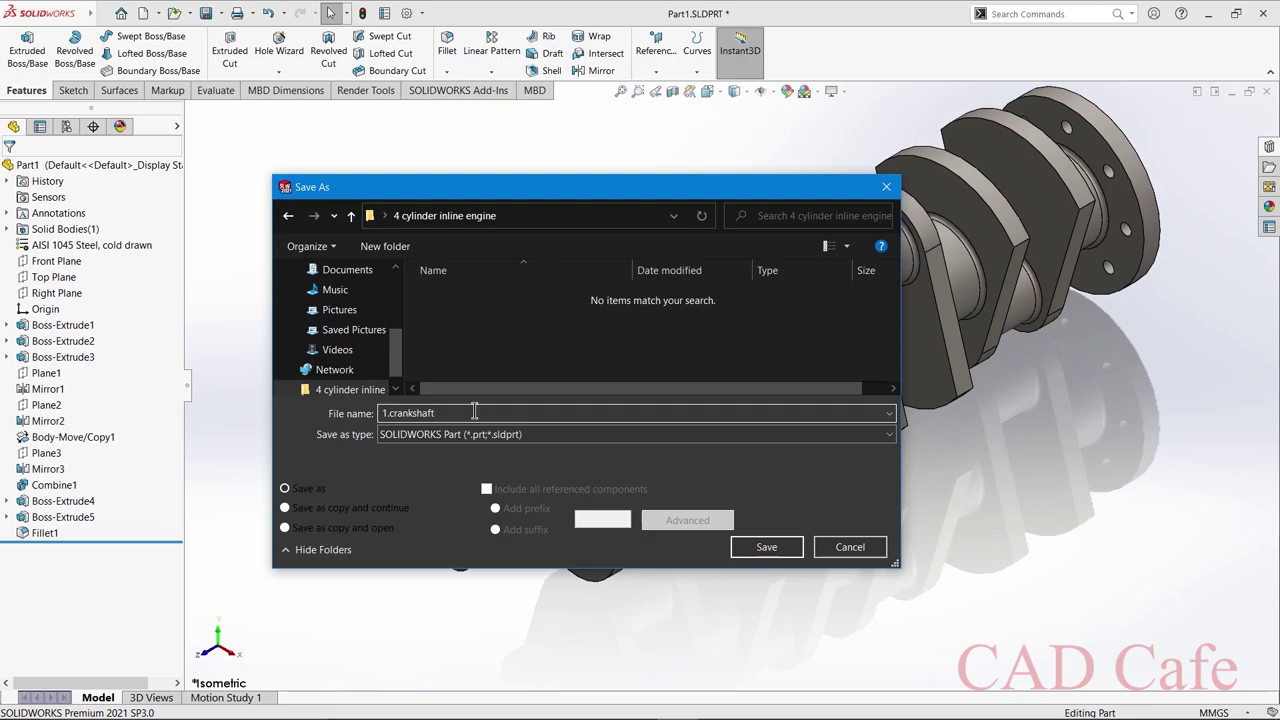
pyautogui.click(764, 547)
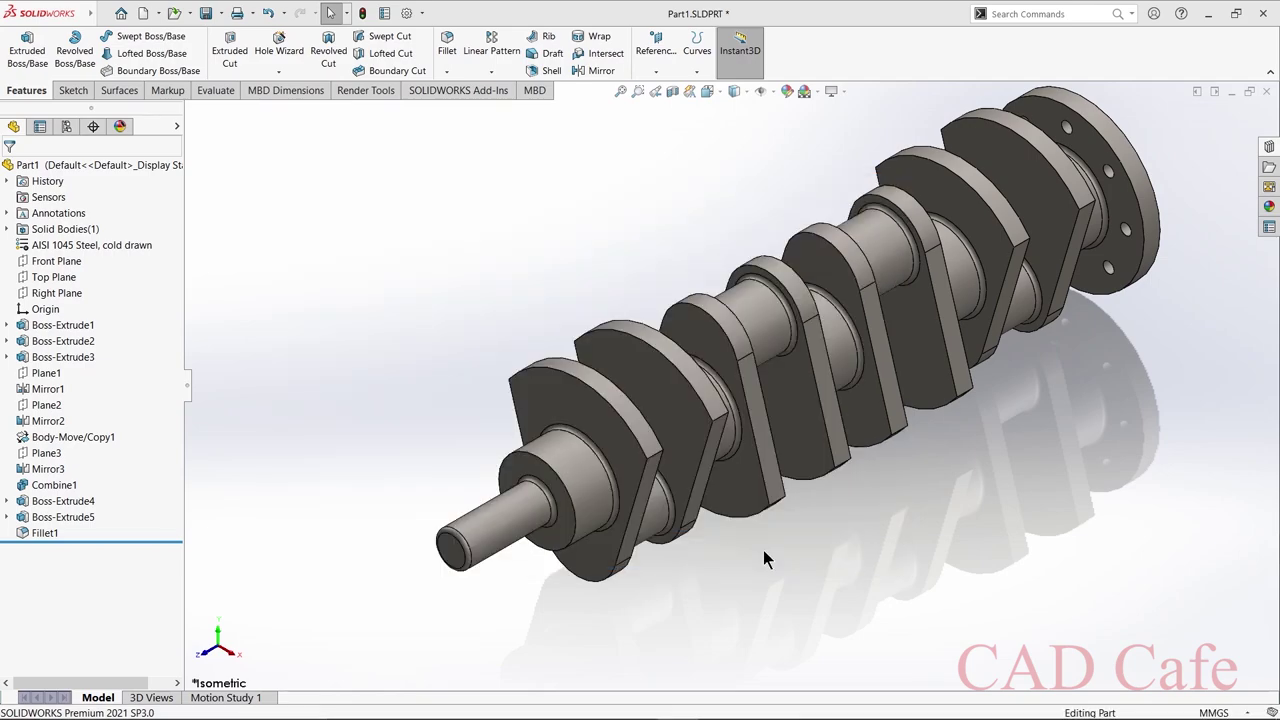
pyautogui.moveTo(891, 286); pyautogui.dragTo(978, 256, button='middle')
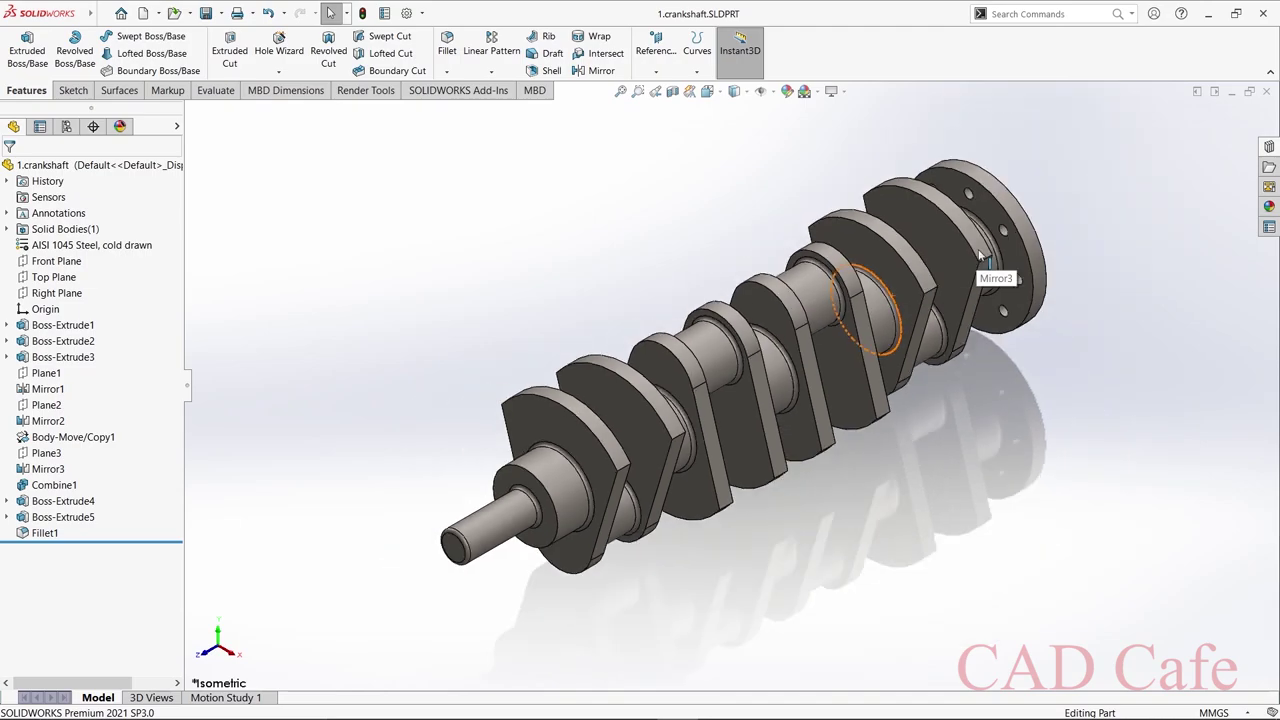
pyautogui.moveTo(1003, 169); pyautogui.dragTo(896, 312, button='middle')
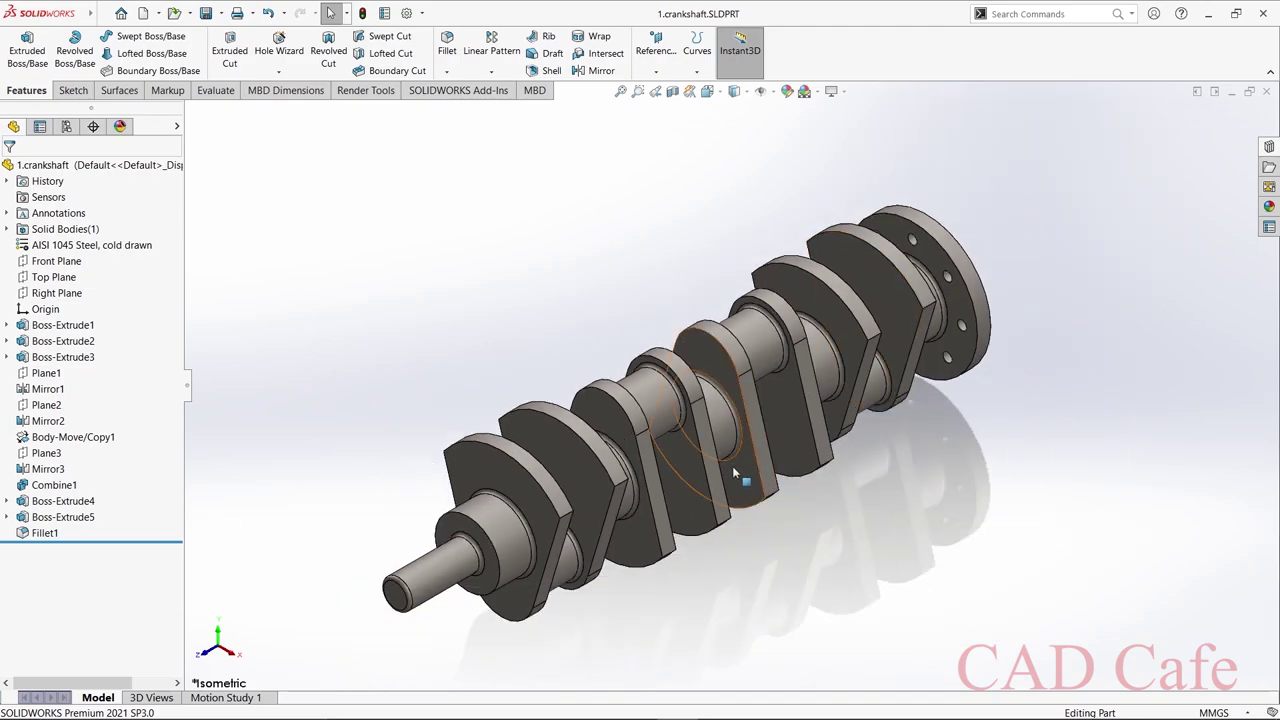
pyautogui.moveTo(674, 560); pyautogui.dragTo(597, 472, button='middle')
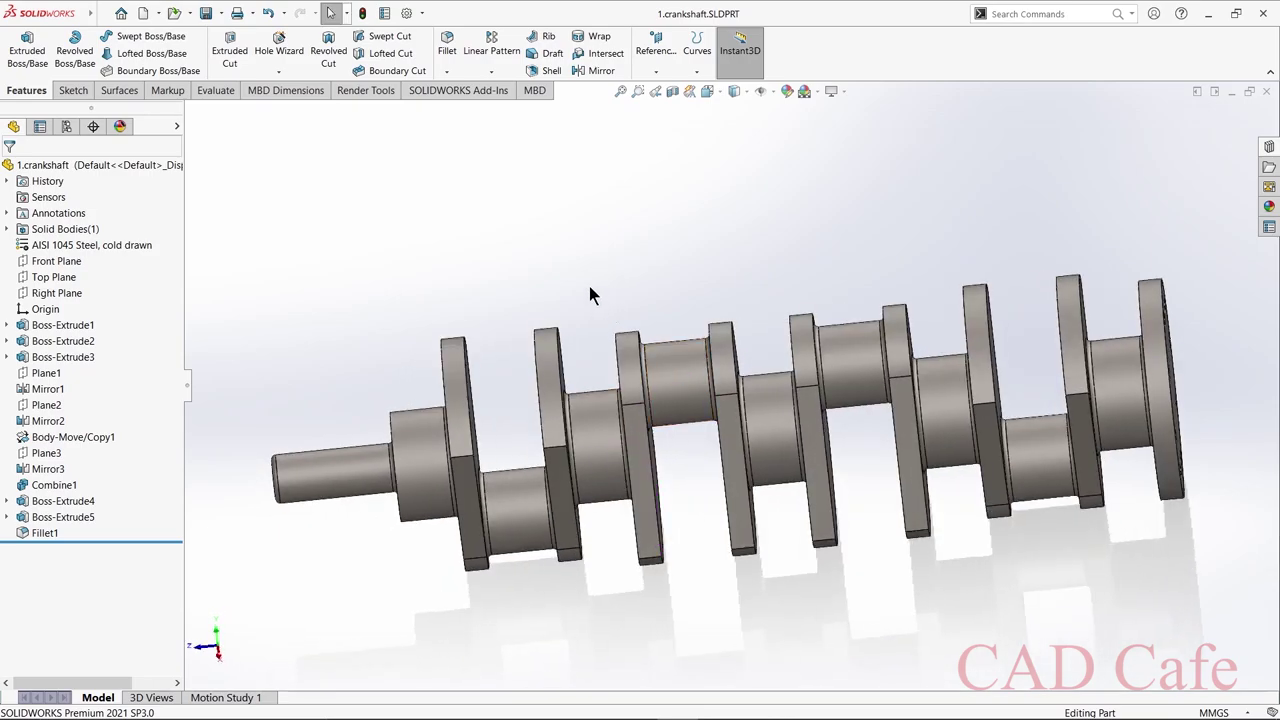